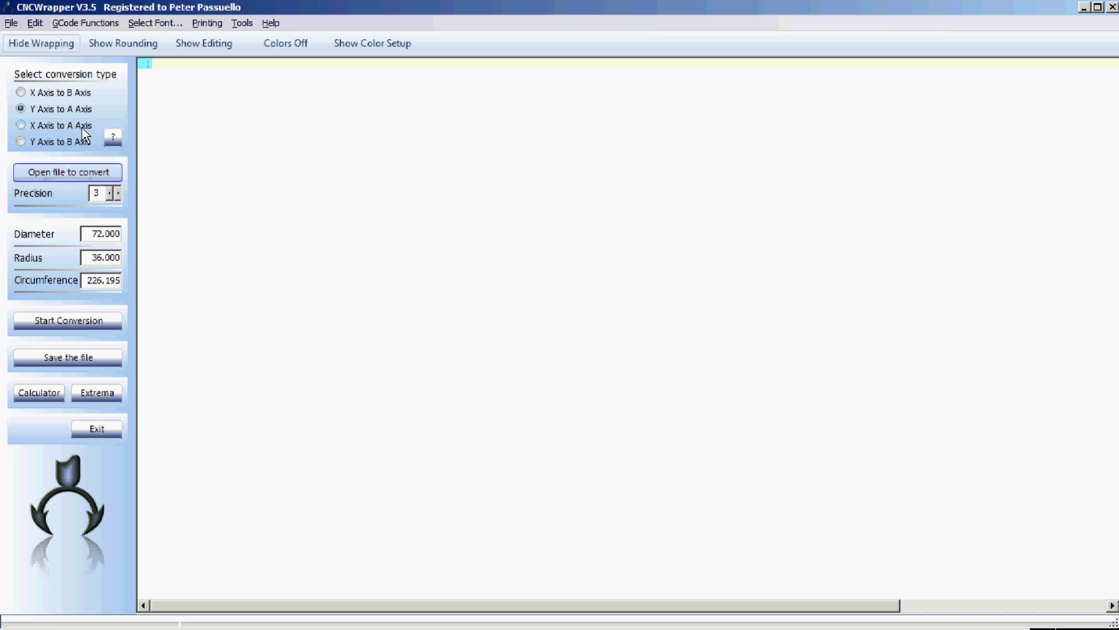
Step: Show the rounding settings and set the Z clearance to 10.0
left_click(107, 46)
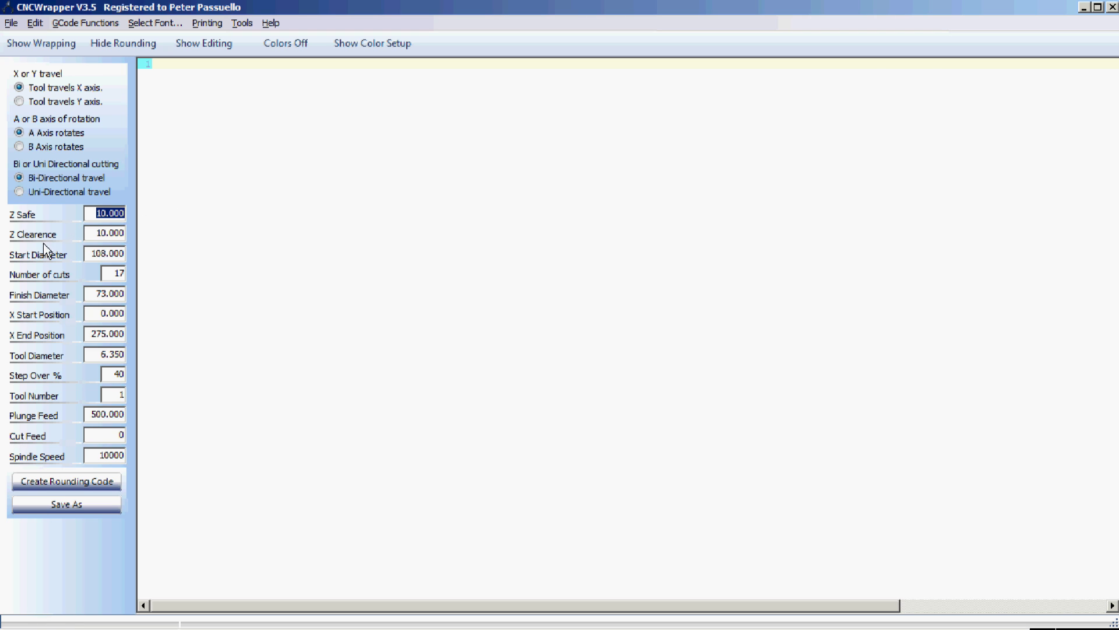
left_click(90, 233)
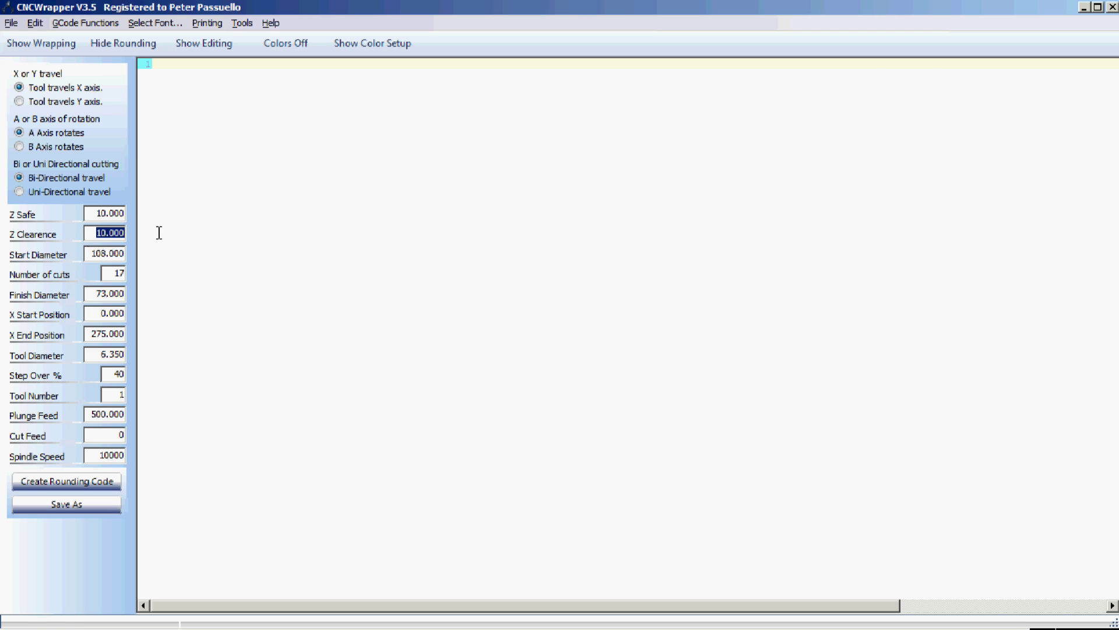
type("0.375")
key("BackSpace")
key("BackSpace")
key("BackSpace")
key("BackSpace")
key("BackSpace")
type("10.0")
key("Return")
Step: Review the start diameter, number of cuts, finish diameter and X start position for the rounding job
left_click_drag(91, 254, 97, 256)
left_click(91, 254)
double_click(114, 273)
key("BackSpace")
left_click(92, 293)
left_click(105, 274)
left_click(94, 294)
double_click(111, 293)
left_click(113, 273)
key("Tab")
left_click_drag(98, 317, 124, 316)
left_click(103, 313)
Step: Set the rounding job's X end position to 270 and the tool diameter to 12
left_click_drag(91, 334, 108, 332)
type("270")
left_click_drag(95, 354, 135, 356)
type("12")
left_click(114, 373)
Step: Set the cut feed to 30000 and generate the rounding G-code
double_click(97, 435)
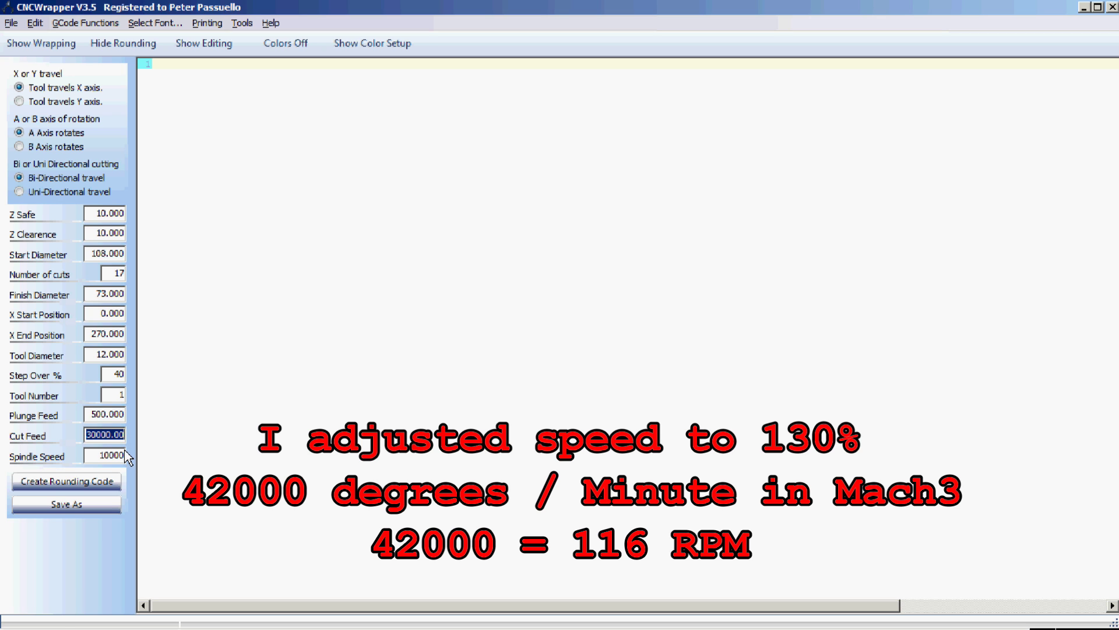
key("Tab")
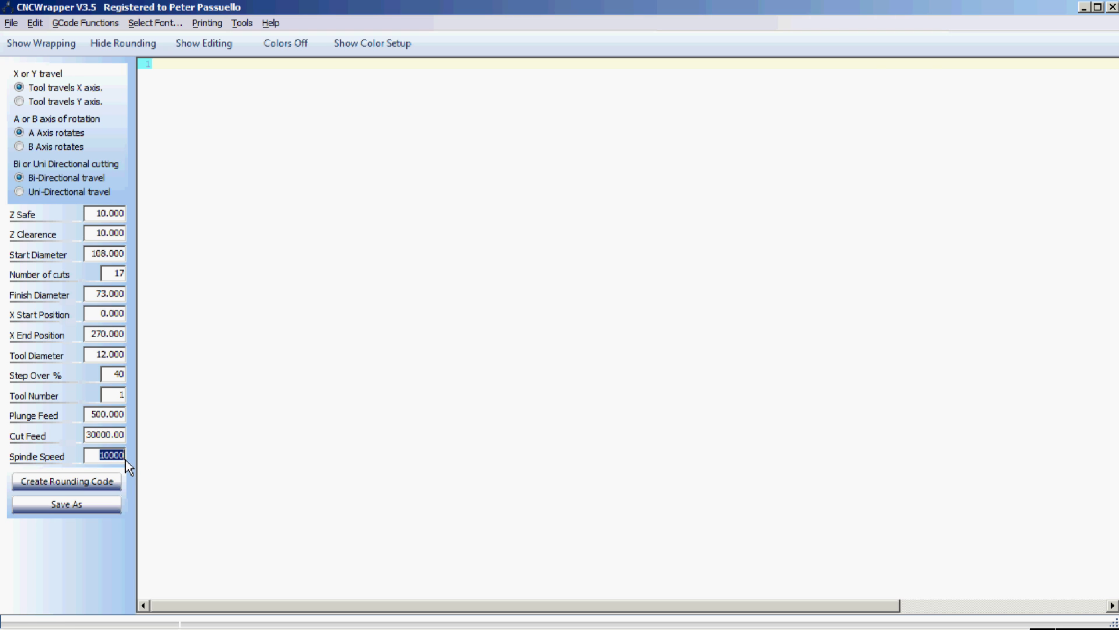
left_click(91, 483)
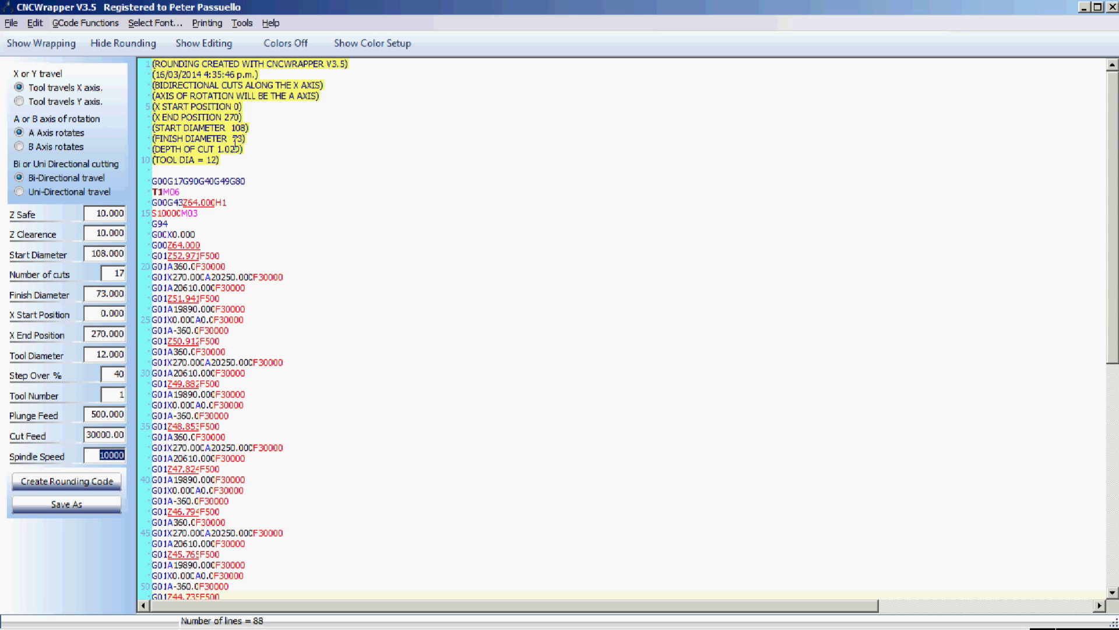
left_click(398, 314)
scroll(402, 315, "down", 13)
scroll(411, 315, "up", 13)
scroll(410, 315, "down", 7)
scroll(411, 315, "up", 7)
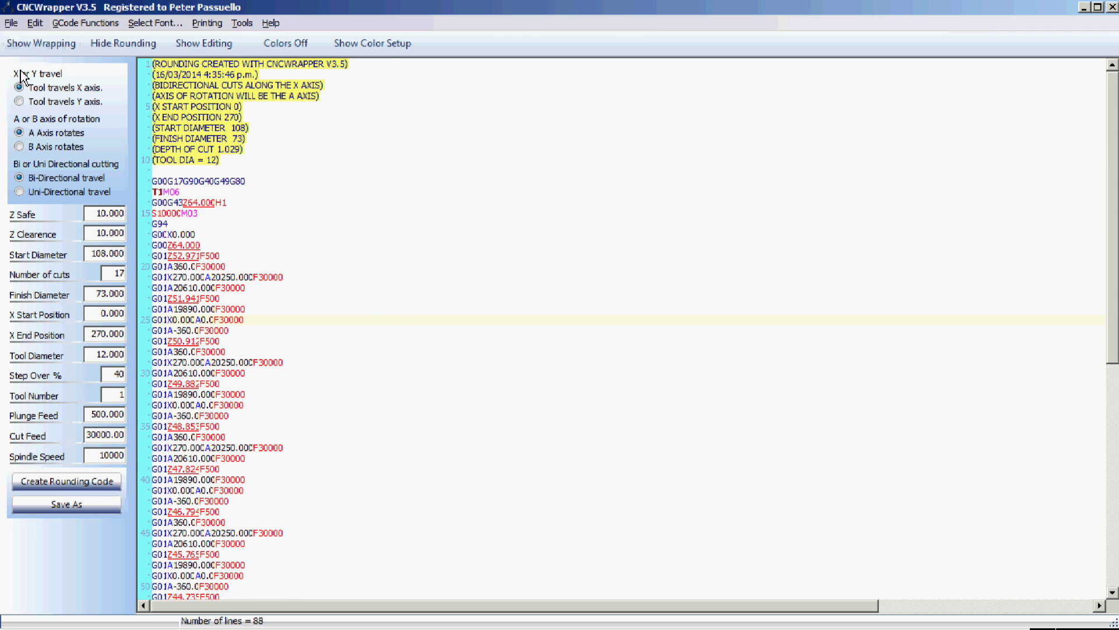
Step: Save the rounding code as text file Rounding Stock.txt in the Wood Carvers Mallet folder, replacing the existing file
left_click(72, 503)
left_click(620, 131)
left_click(622, 131)
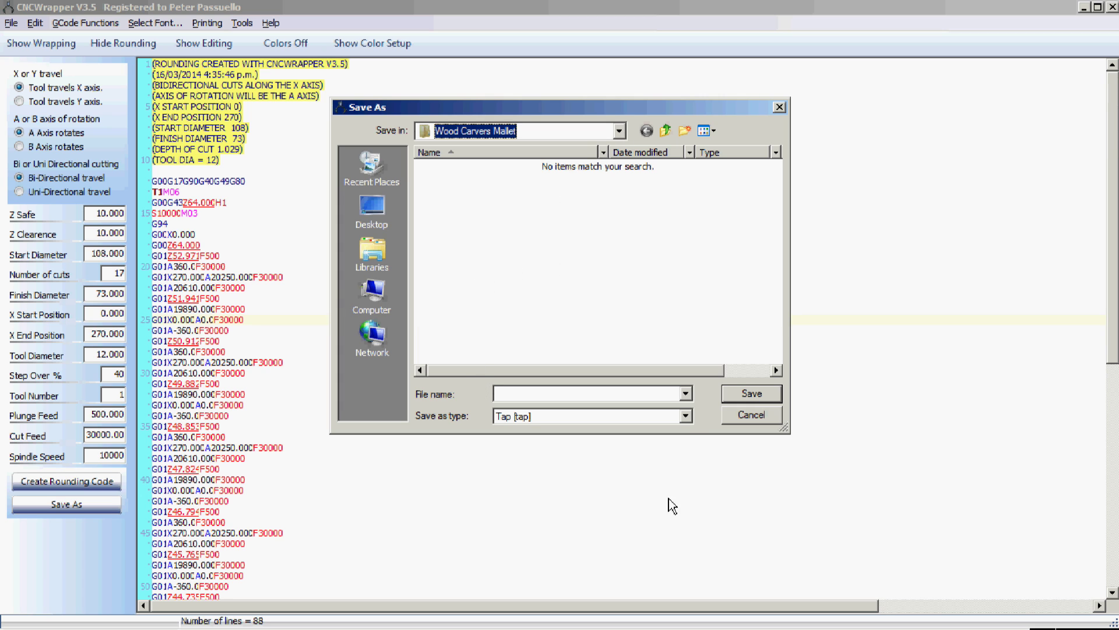
left_click(688, 417)
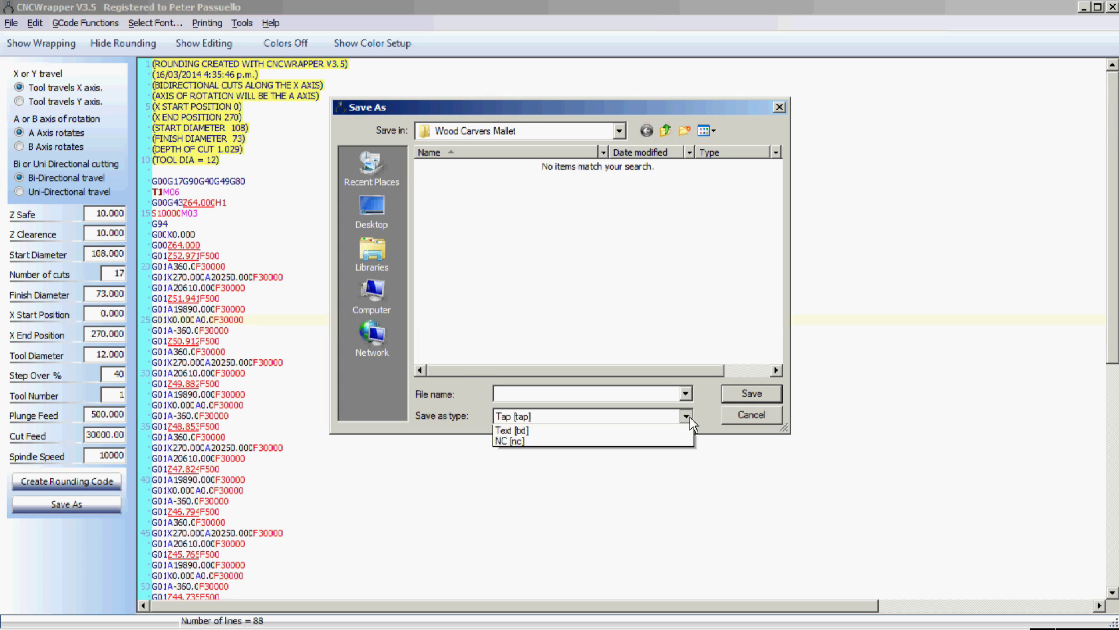
left_click(650, 442)
left_click(488, 197)
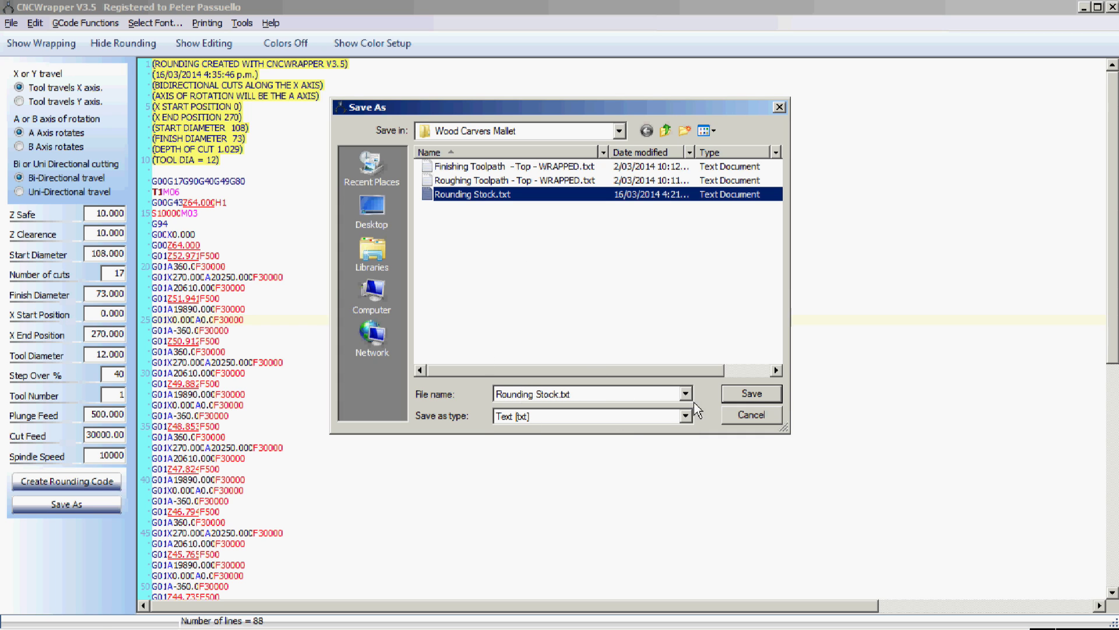
left_click(754, 394)
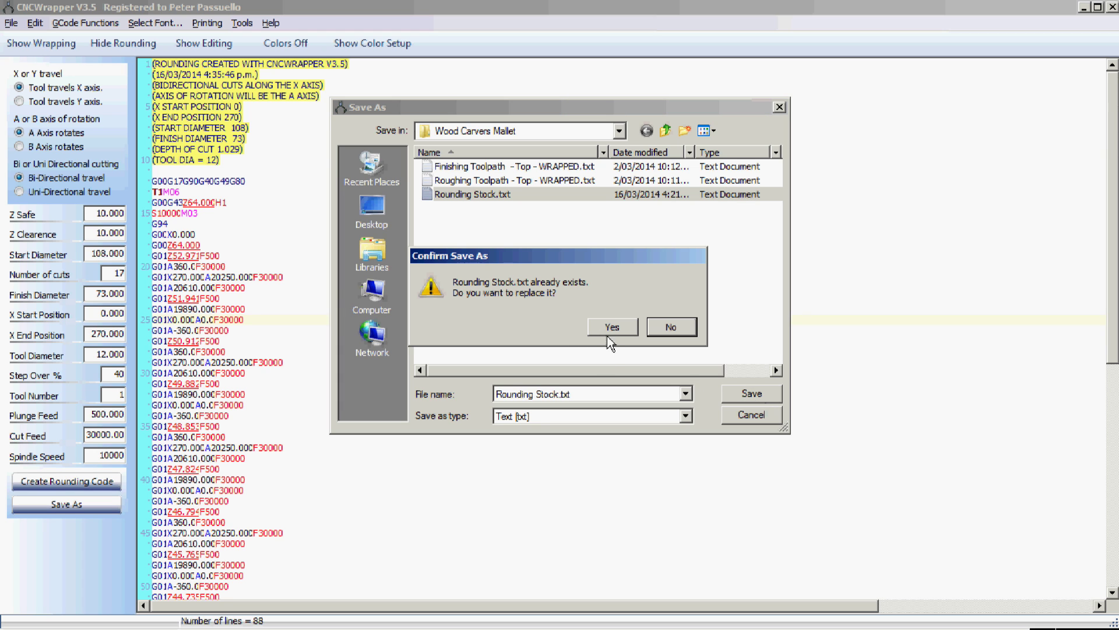
left_click(610, 328)
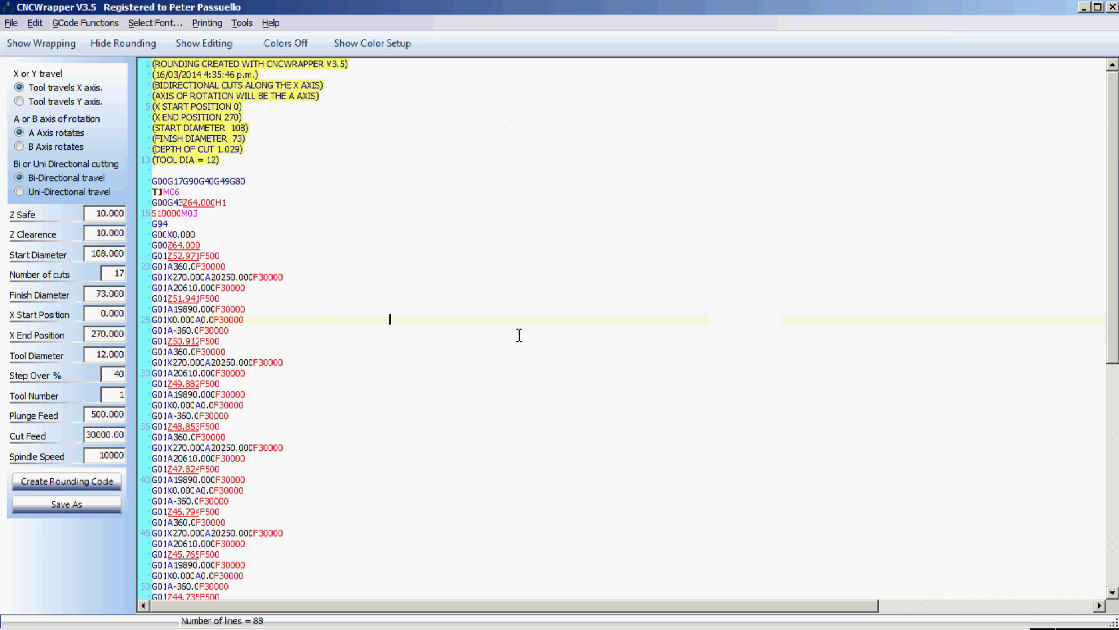
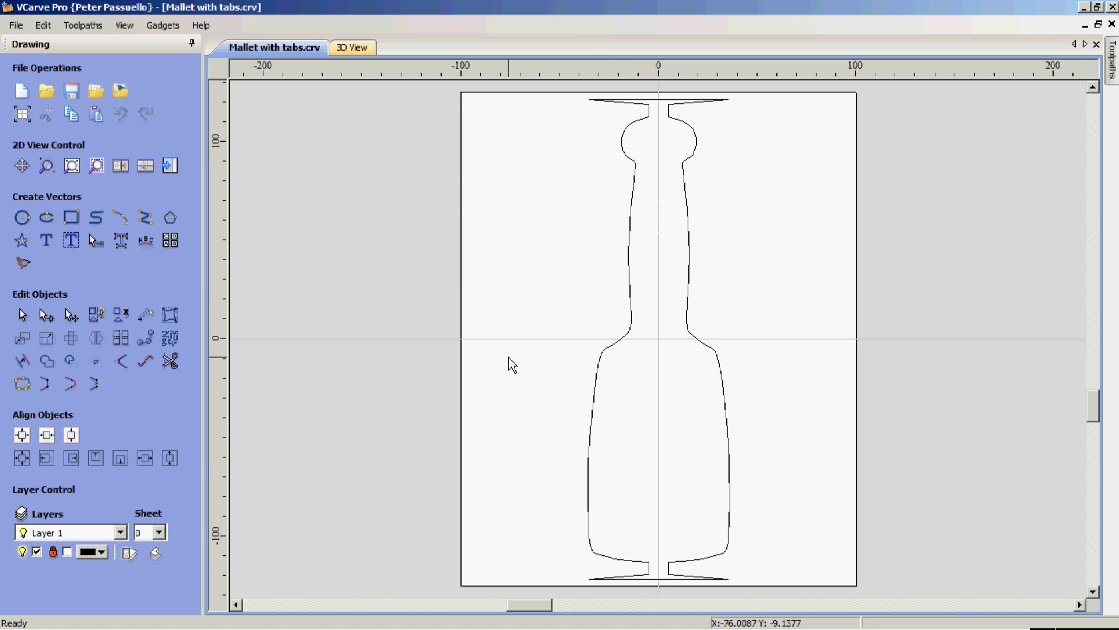
Step: In VCarve Pro, draw a vertical polyline about 260 mm long along the mallet's centreline, extending past both ends of the job
mouse_move(517, 92)
left_mouse_down()
mouse_move(786, 237)
mouse_move(721, 594)
mouse_move(750, 594)
mouse_move(450, 493)
left_mouse_up()
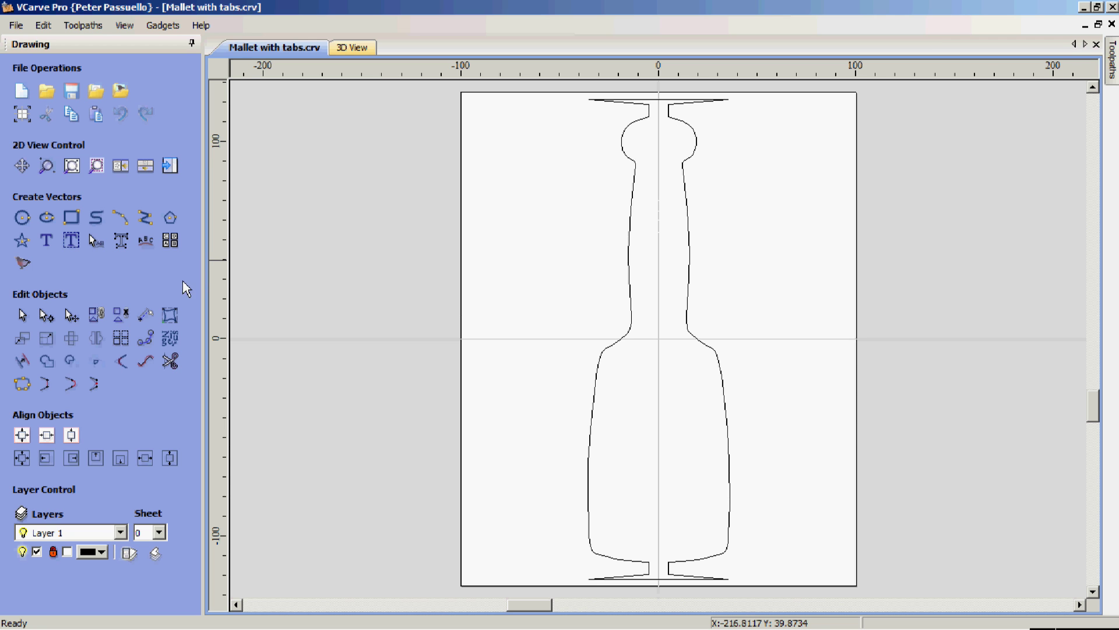
left_click(145, 217)
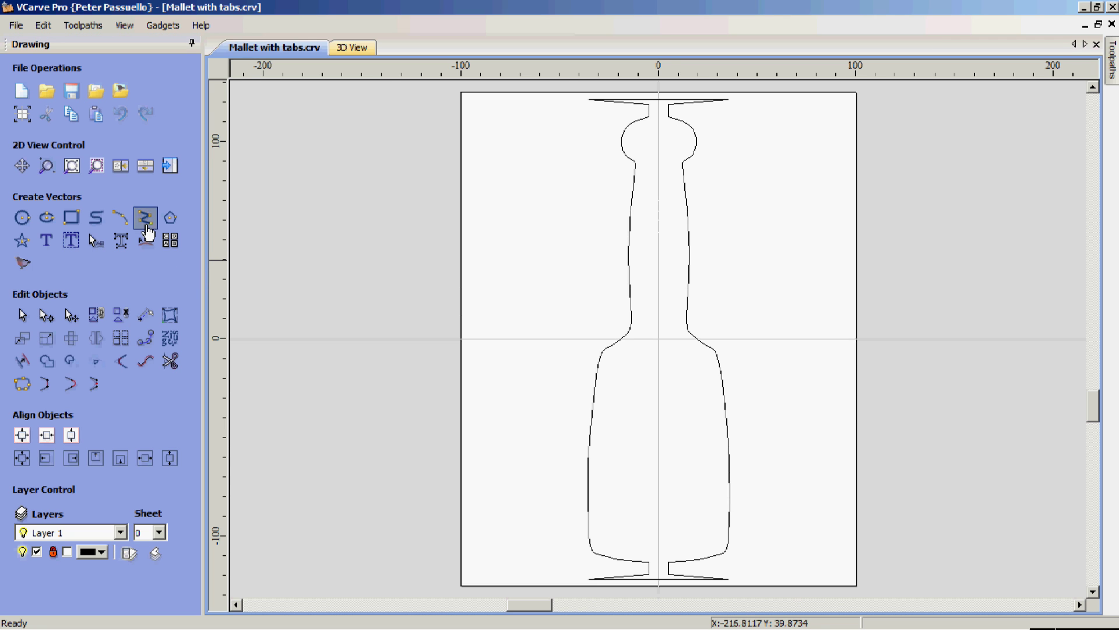
left_click(658, 87)
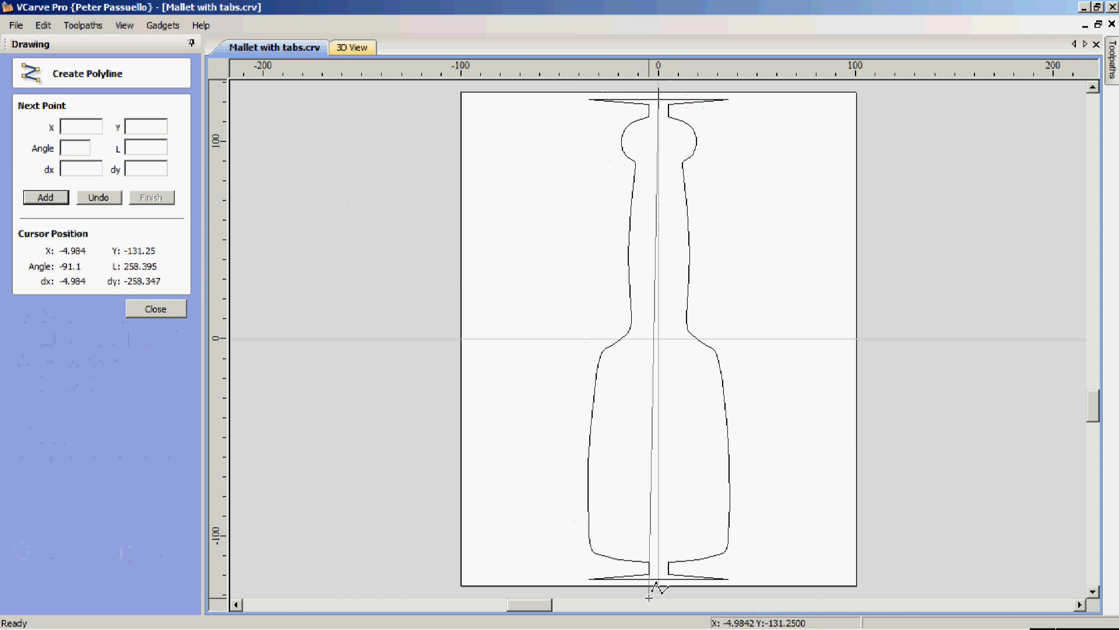
left_click(659, 600)
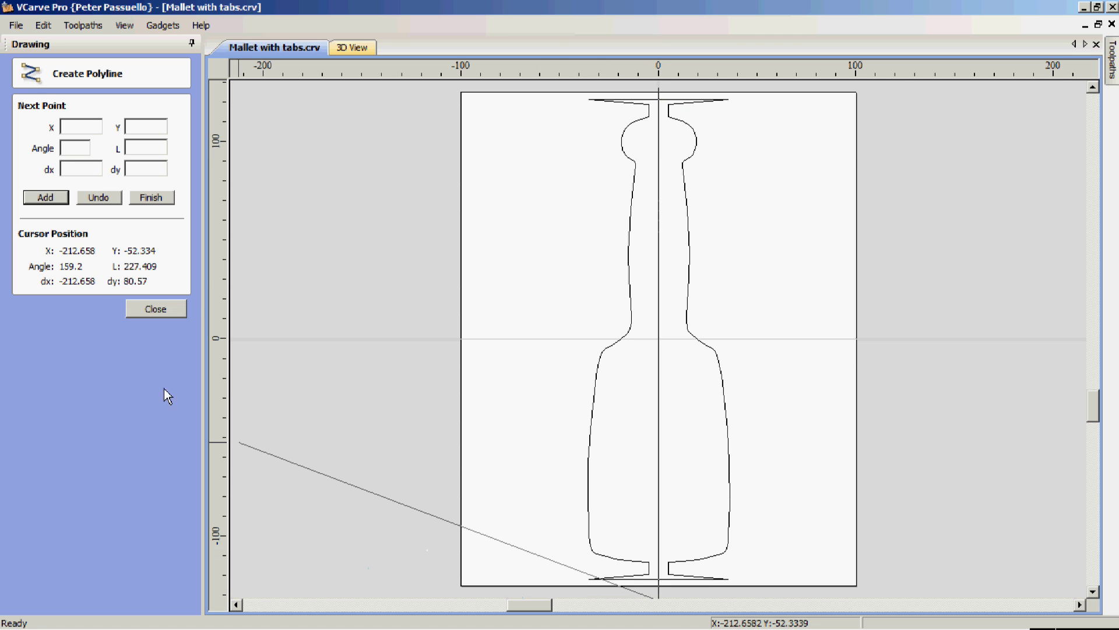
left_click(169, 312)
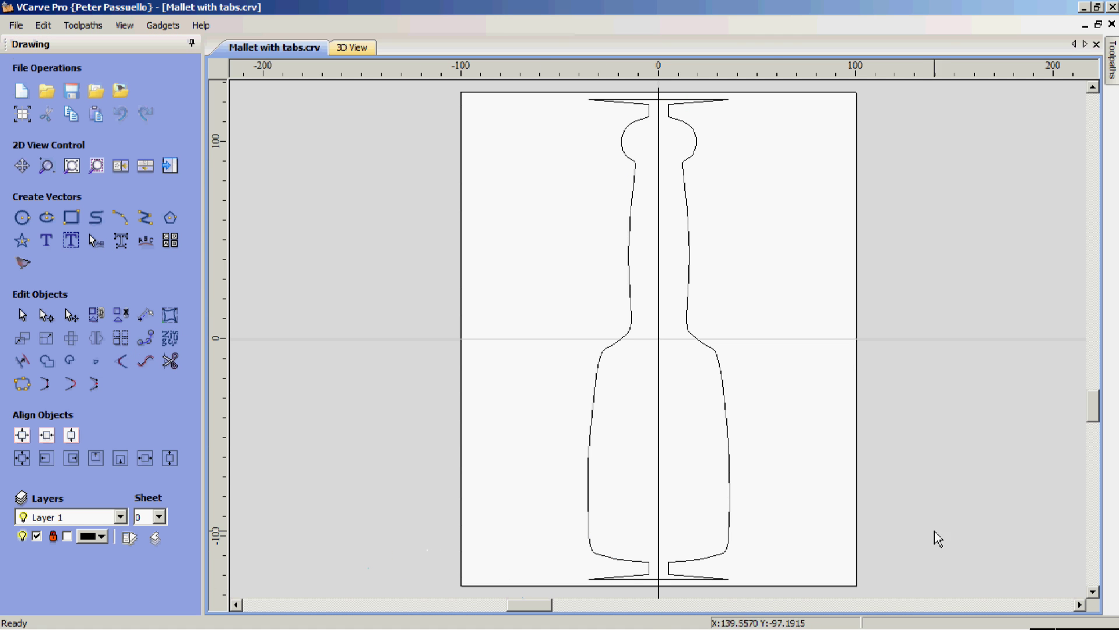
left_click(659, 417)
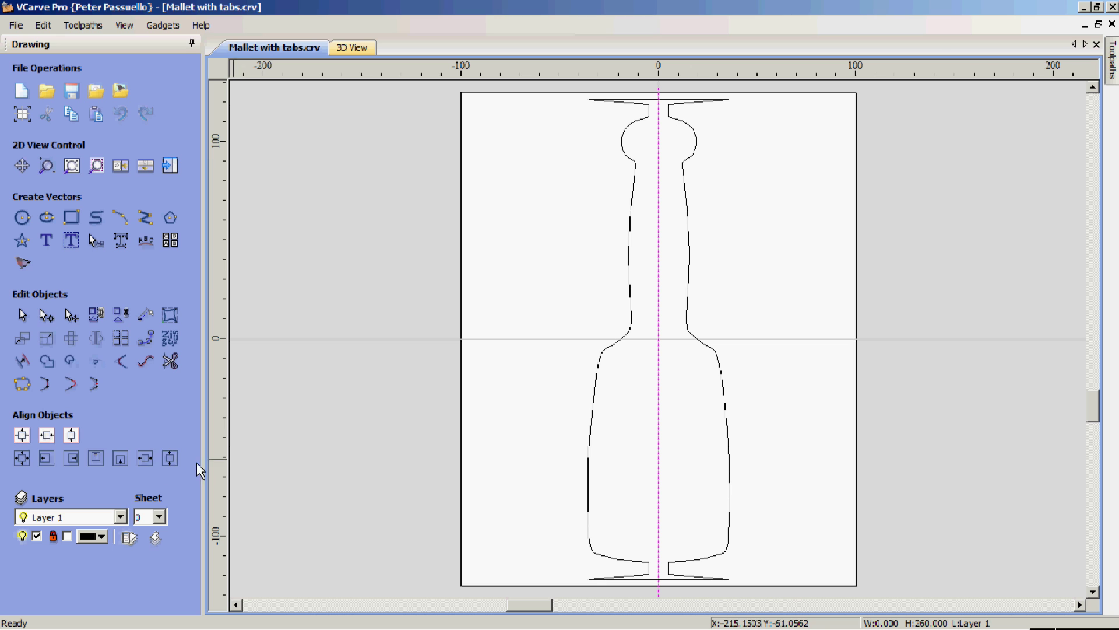
left_click(580, 374)
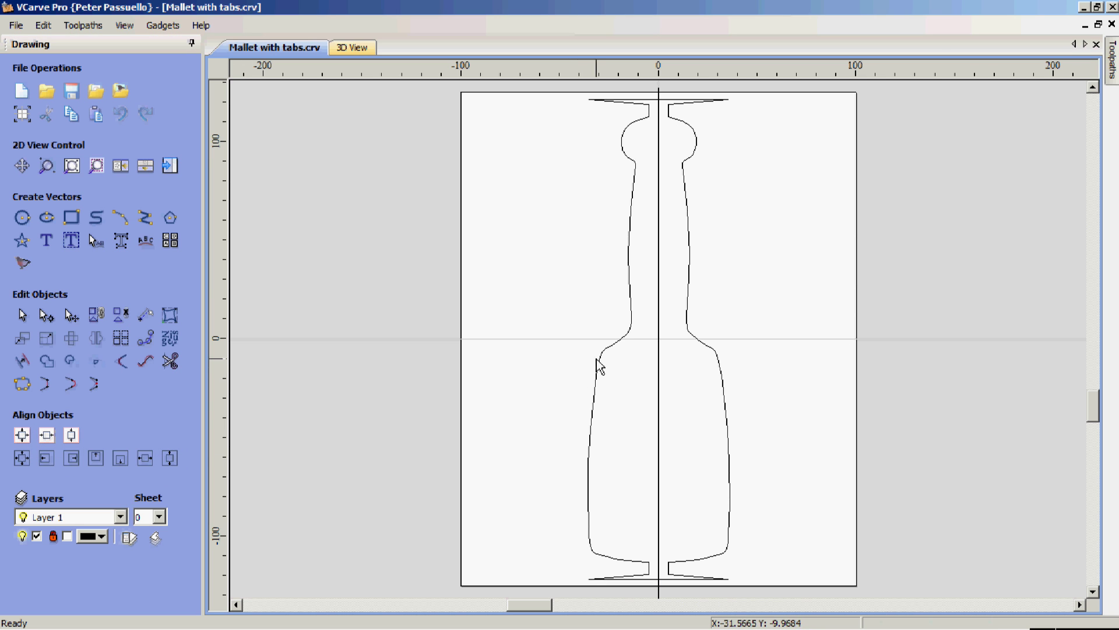
Step: Centre the mallet outline horizontally in the job
left_click(598, 366)
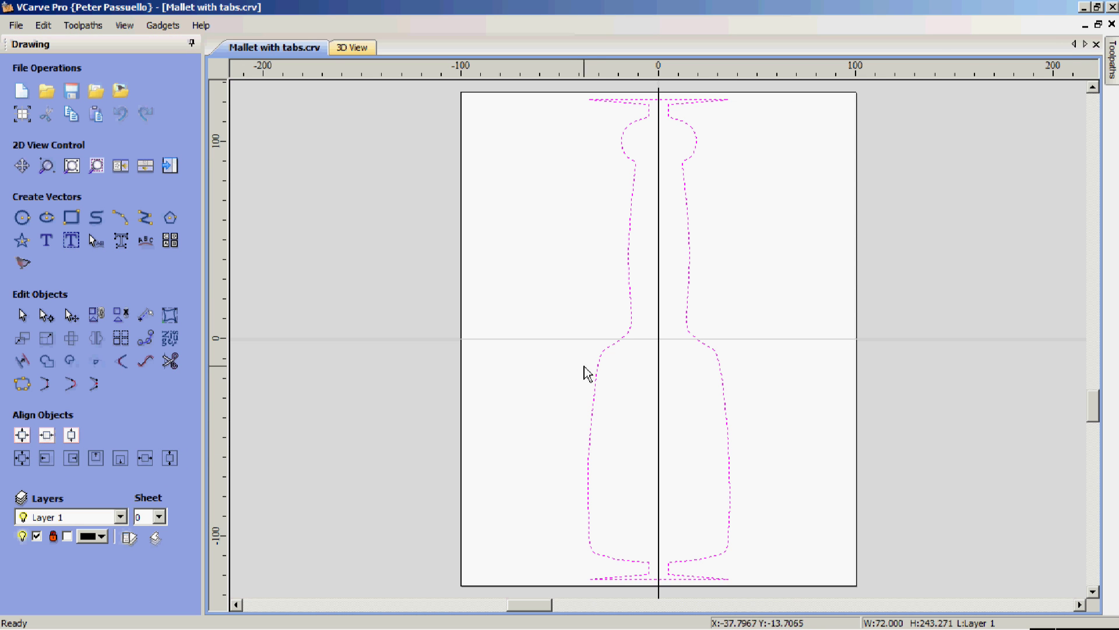
left_click(48, 438)
left_click(526, 349)
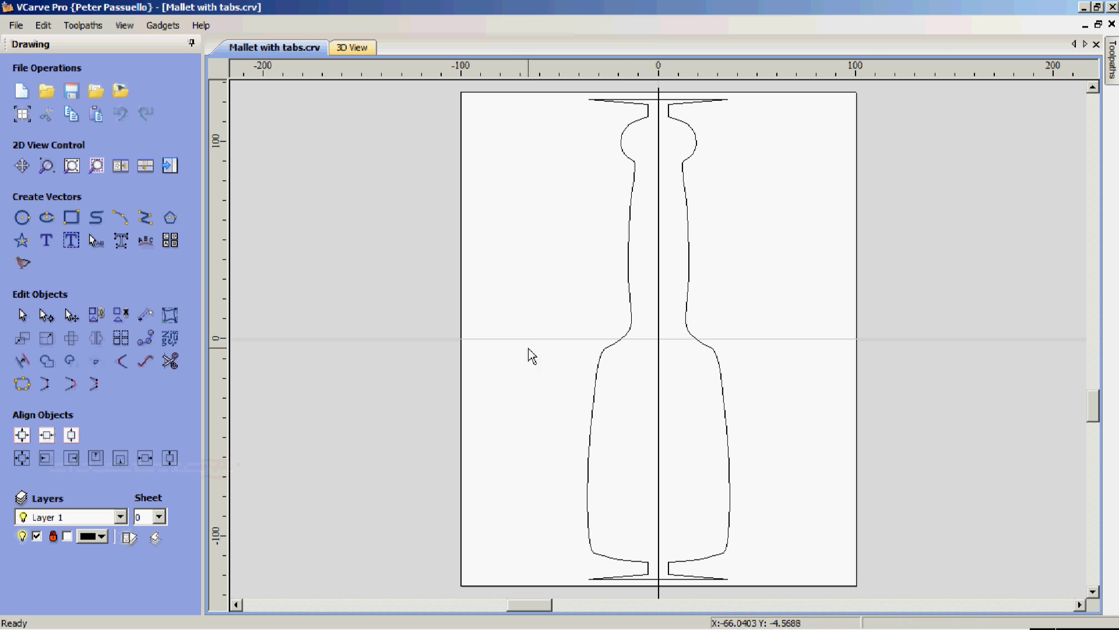
Step: Trim away the right half of the mallet outline and the centreline overhangs beyond both ends, rejoining the trimmed sections
left_click(171, 362)
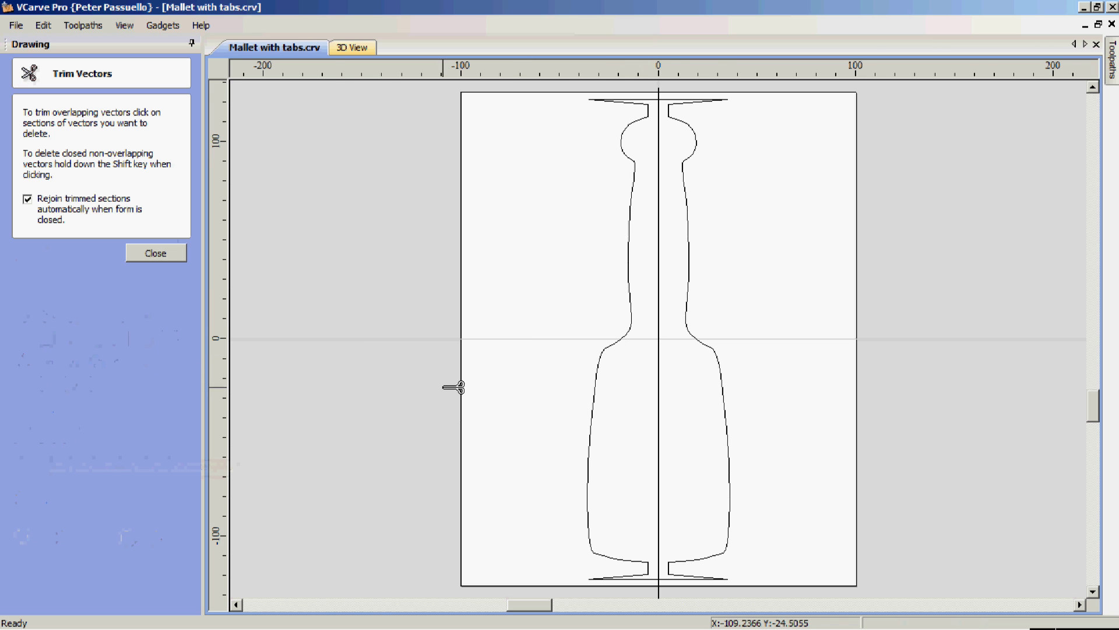
left_click(710, 101)
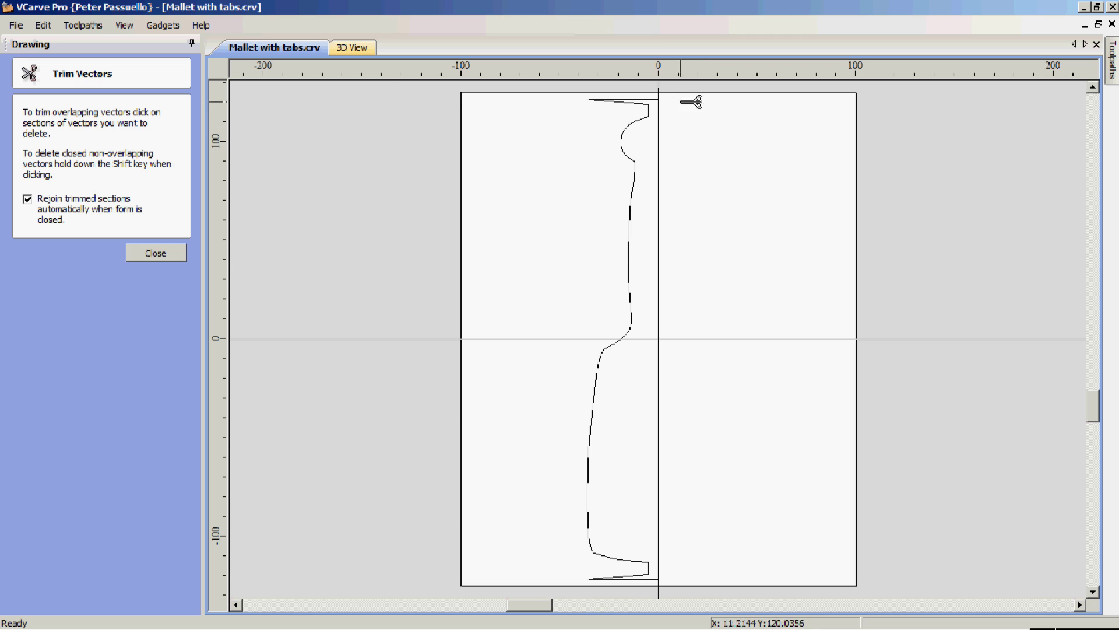
left_click(665, 91)
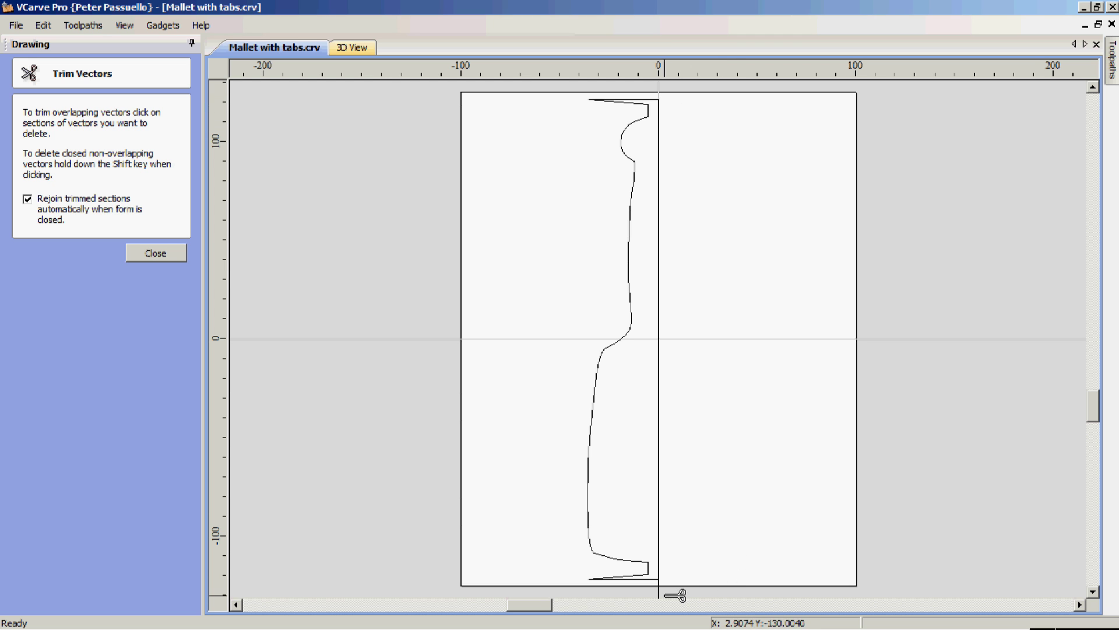
left_click(142, 256)
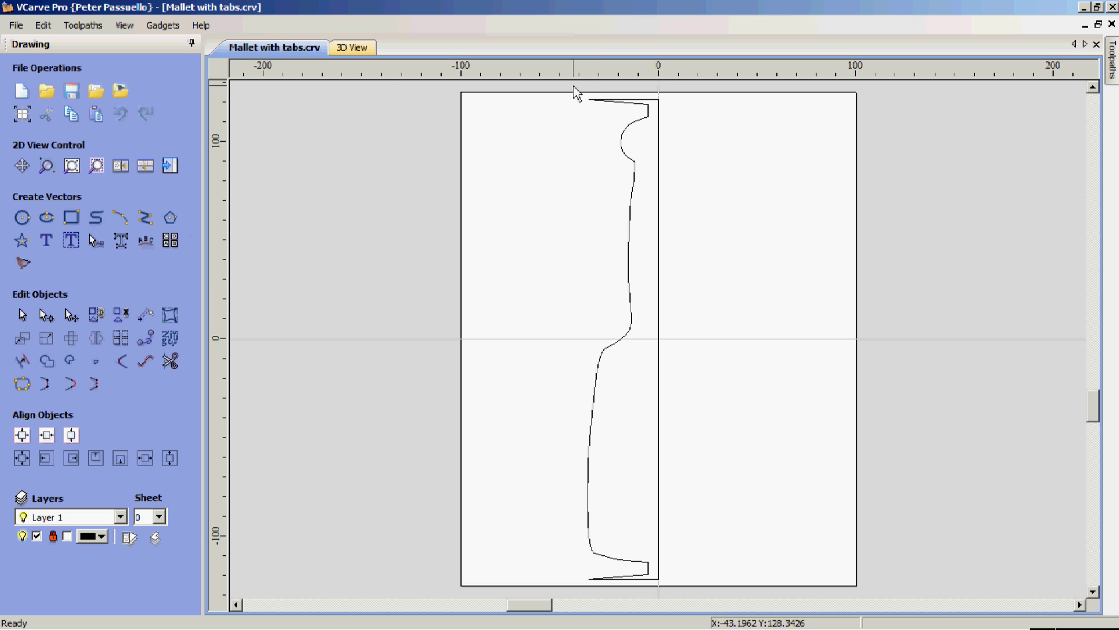
Step: Rotate the half mallet profile about its centre by 90 degrees three times so the profile faces up
left_click_drag(575, 90, 692, 590)
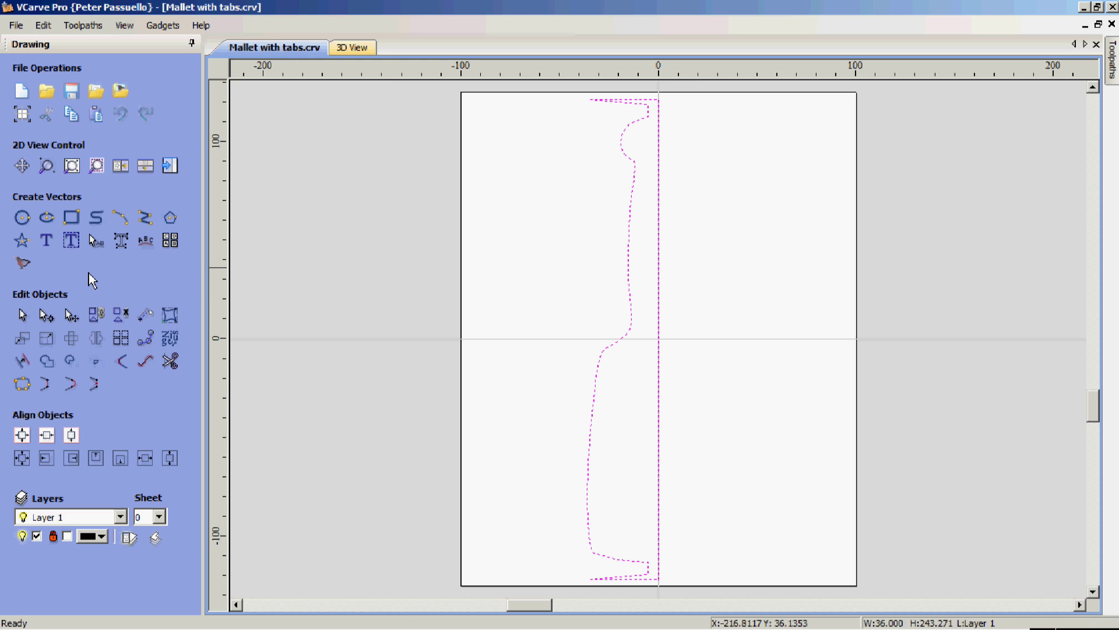
left_click(71, 338)
double_click(108, 168)
type("90")
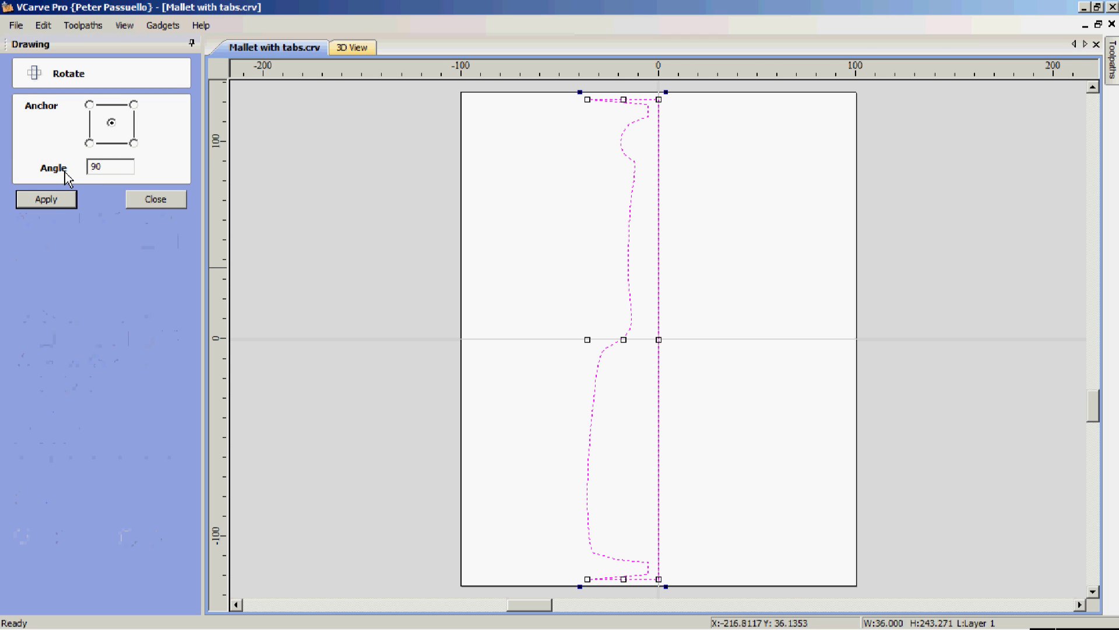
left_click(61, 198)
left_click(60, 198)
left_click(61, 198)
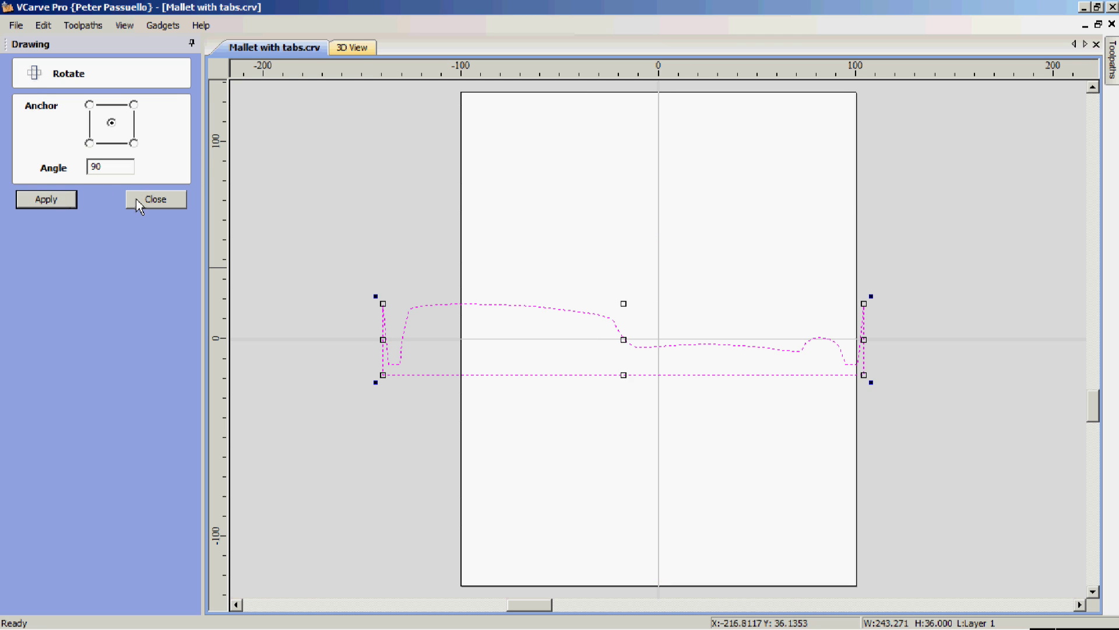
left_click(155, 200)
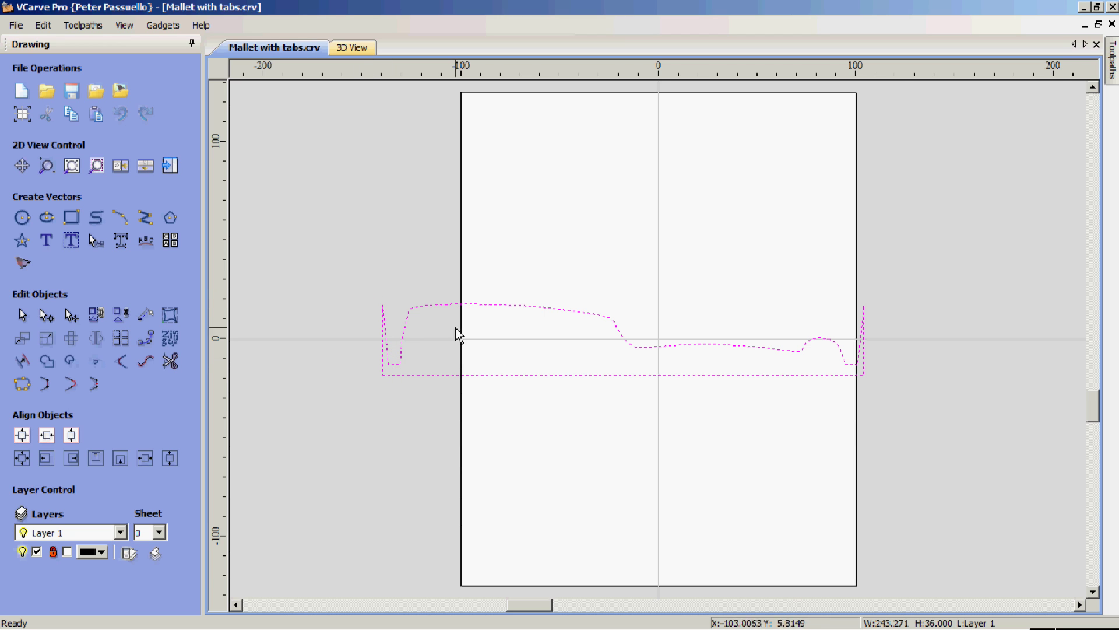
Step: Select the half mallet profile and check its overall width and height
left_click(611, 380)
left_click(622, 443)
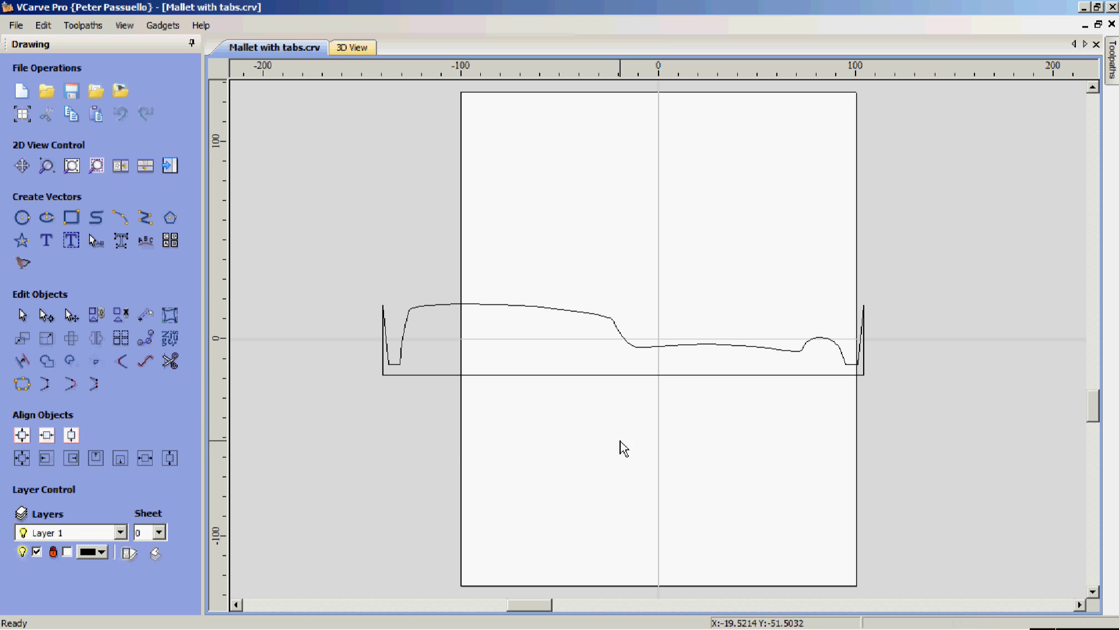
left_click(627, 379)
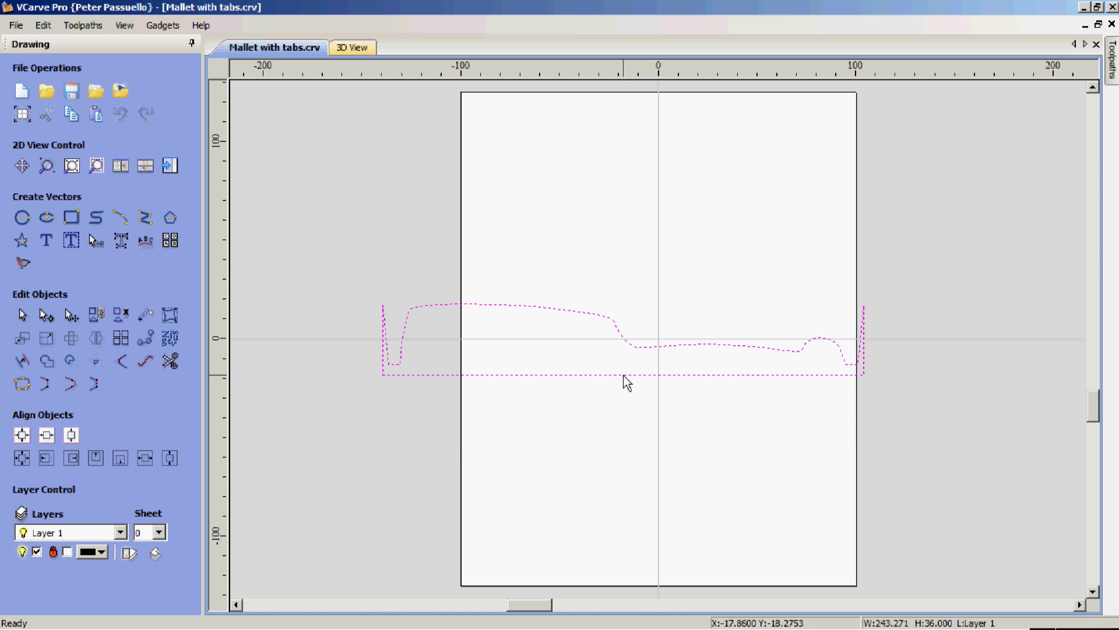
Step: Change the job size to 250 mm wide and 36 mm high, with a material thickness of 36 mm
left_click(30, 120)
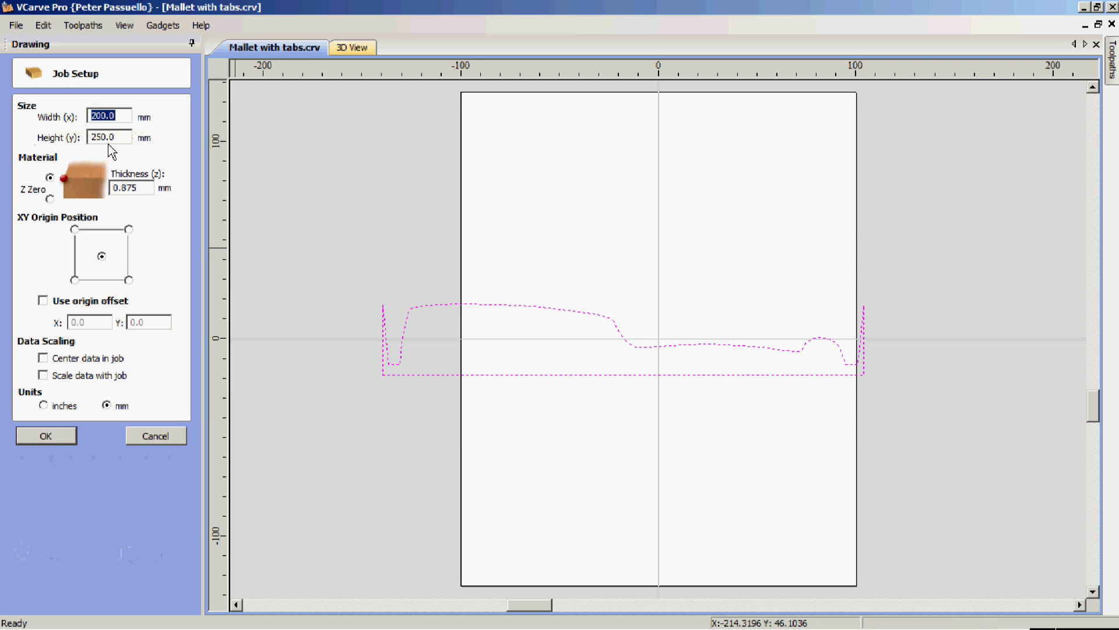
left_click_drag(120, 138, 29, 140)
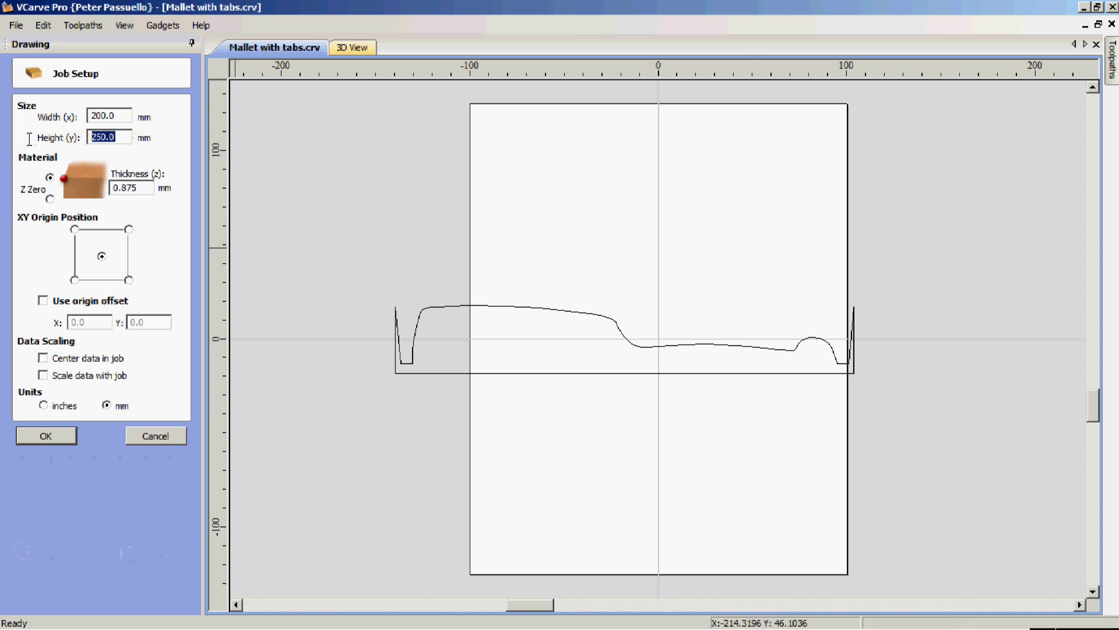
left_click_drag(120, 119, 26, 124)
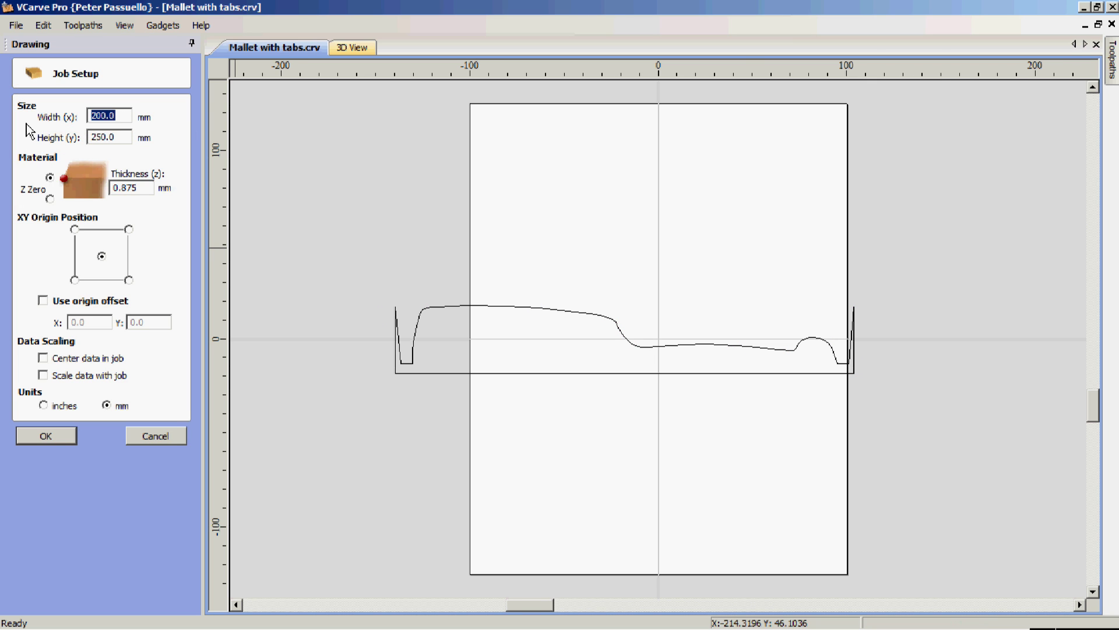
type("250")
key("Tab")
type("36")
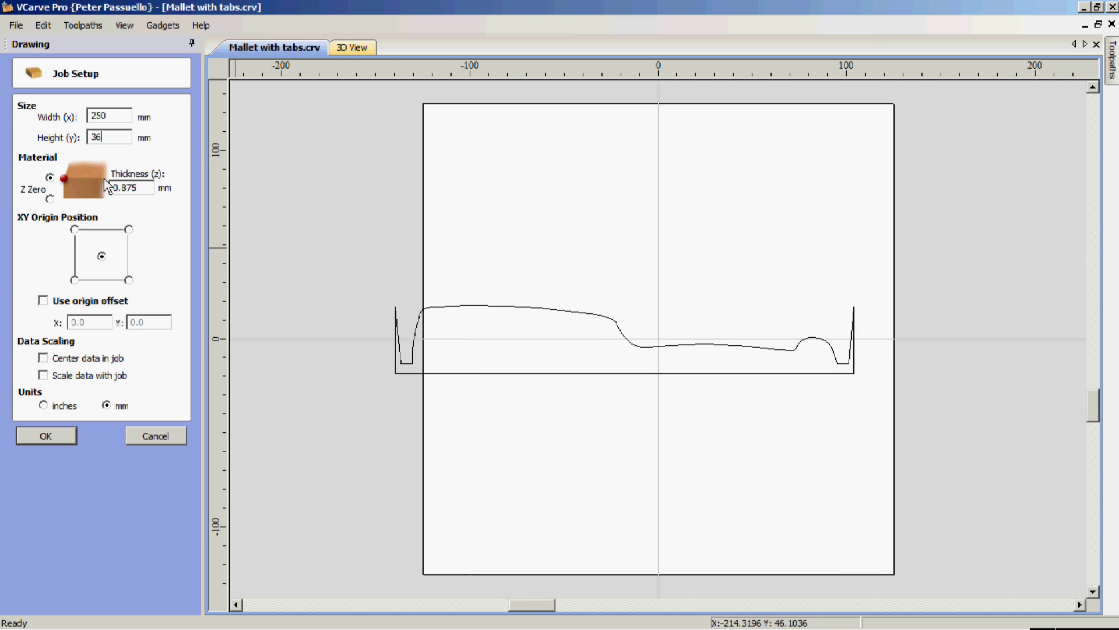
key("Tab")
left_click_drag(146, 188, 81, 192)
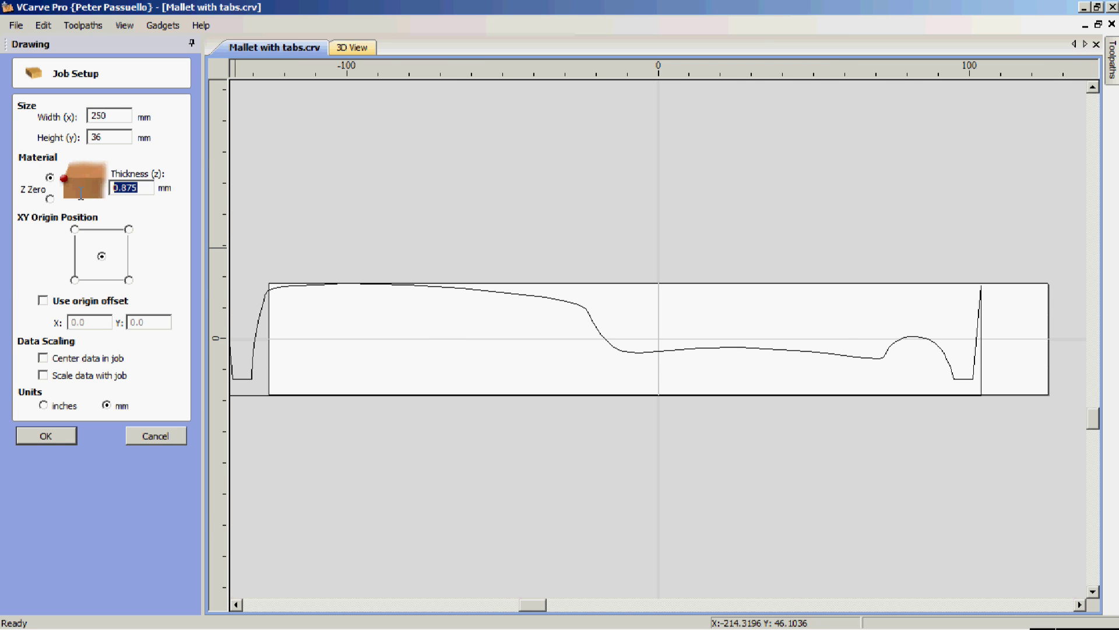
type("36")
Step: Centre the profile data within the resized job and apply the job setup
left_click(65, 436)
left_click(89, 361)
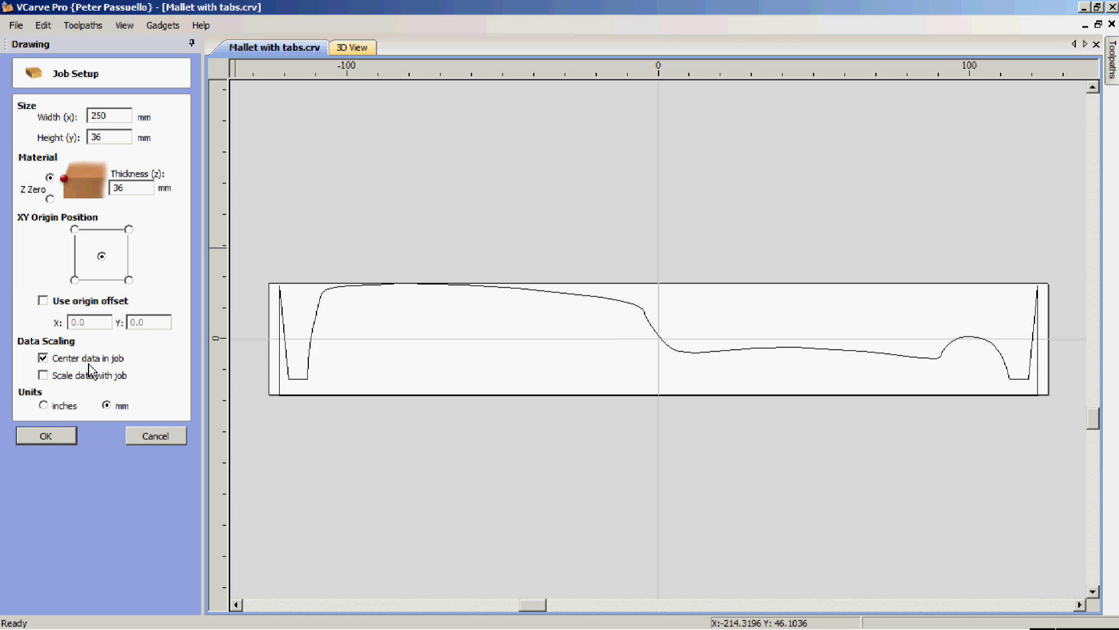
left_click(52, 436)
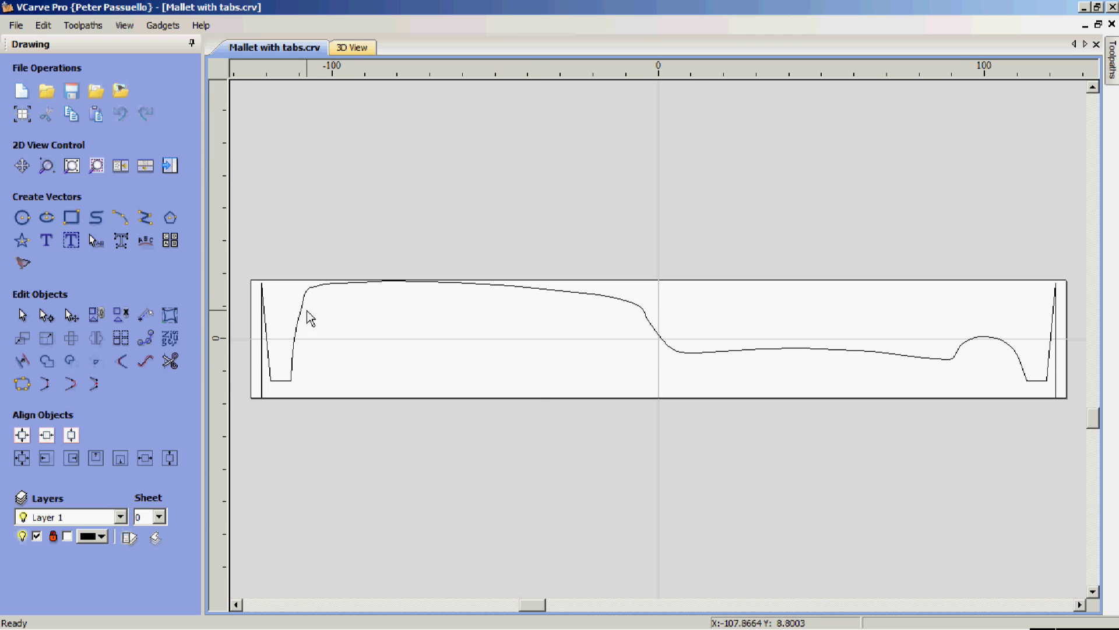
Step: Move the job's XY origin to the lower-left corner and centre the profile data in the job again
left_click(24, 115)
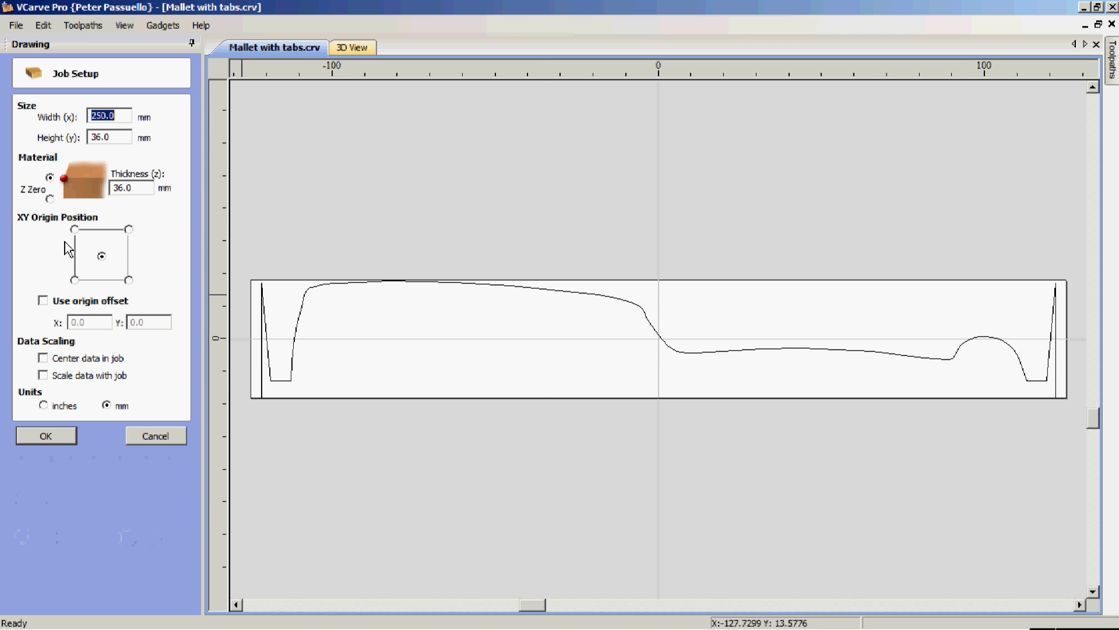
left_click(75, 280)
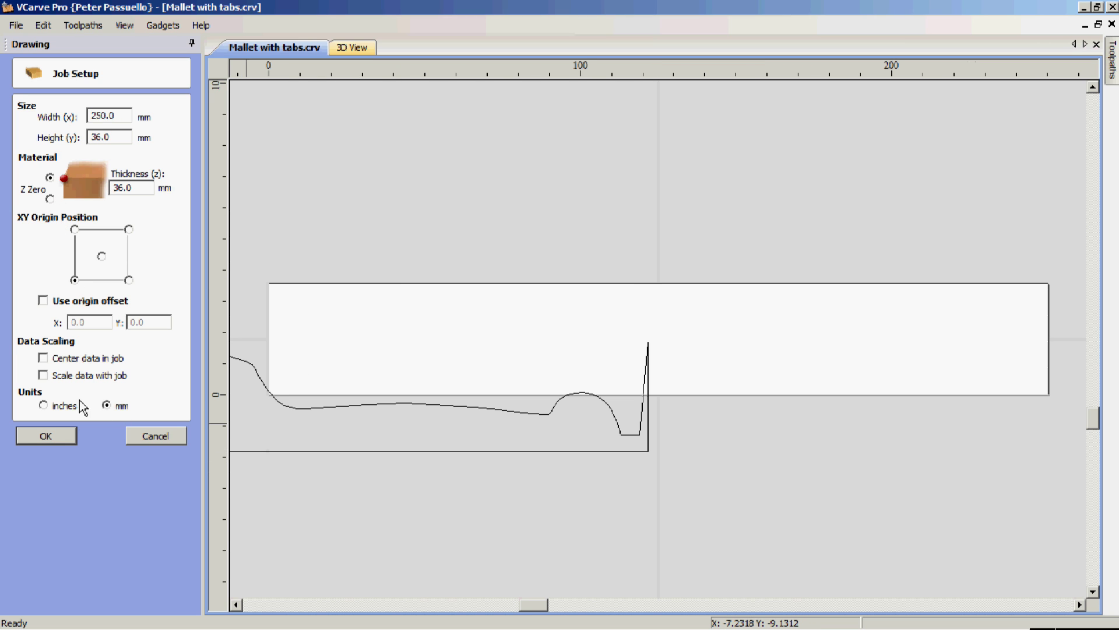
left_click(68, 358)
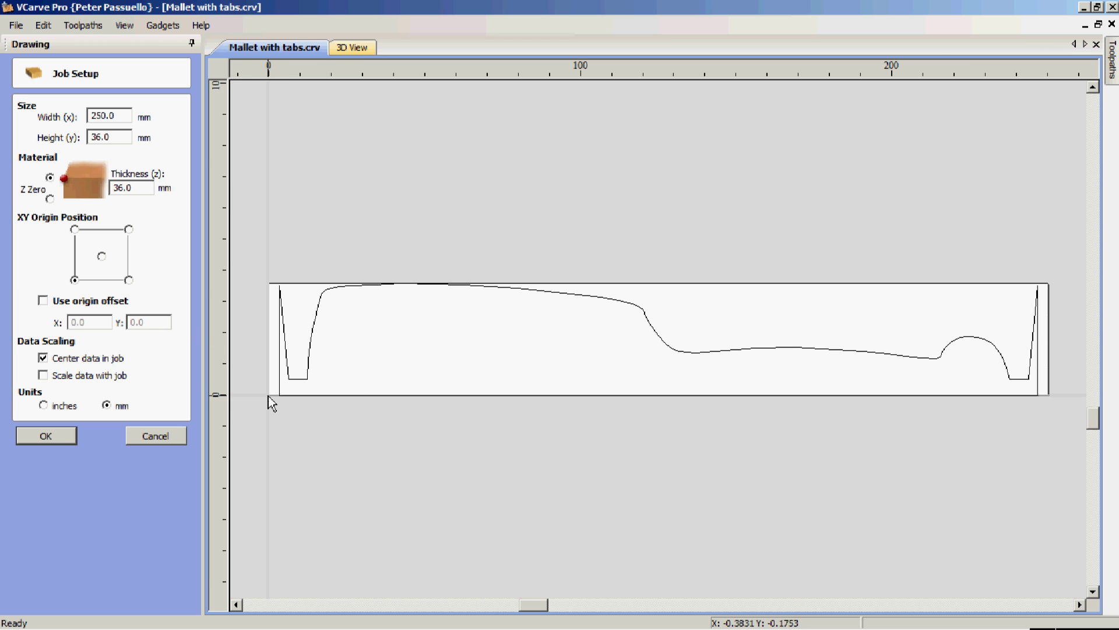
left_click(67, 438)
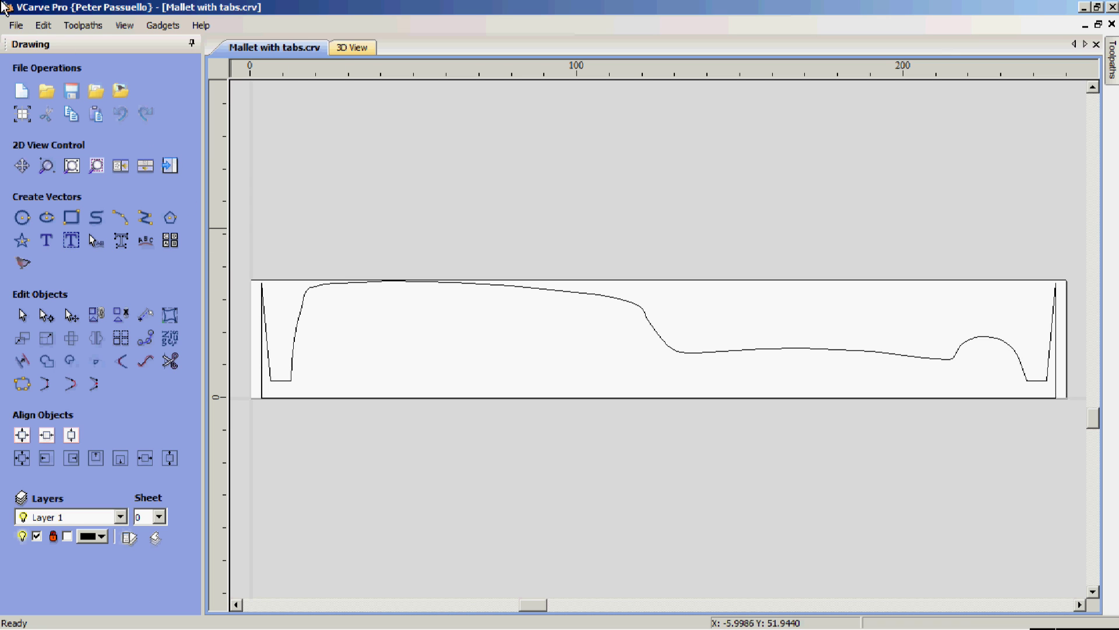
Step: Save the drawing under the new name Half Mallet with tabs.crv in the Wood carvers mallet folder
left_click(16, 26)
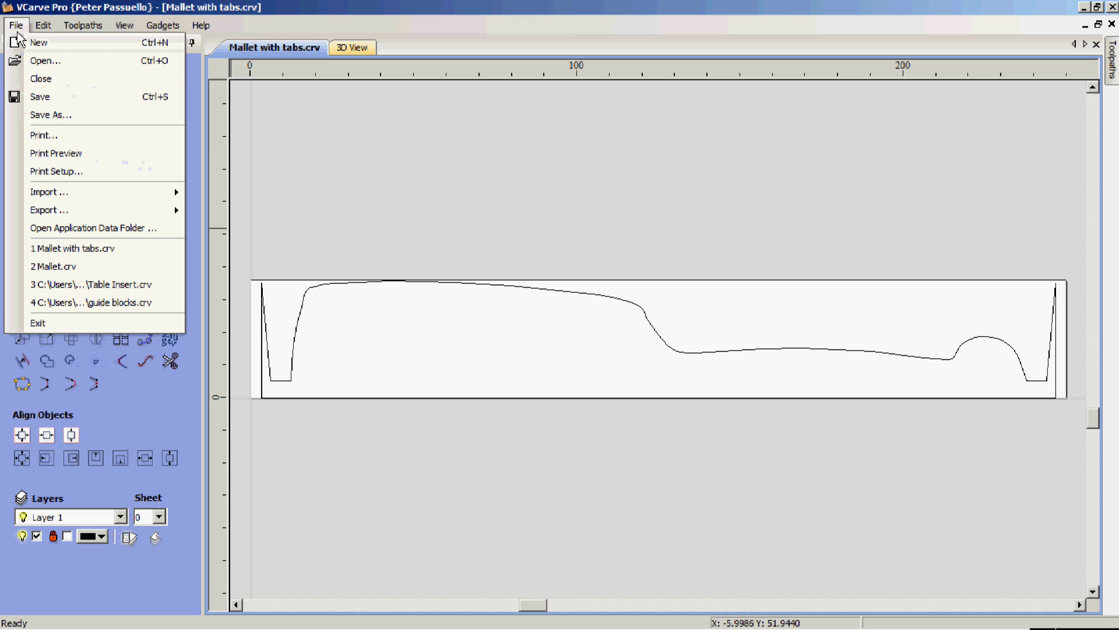
left_click(46, 115)
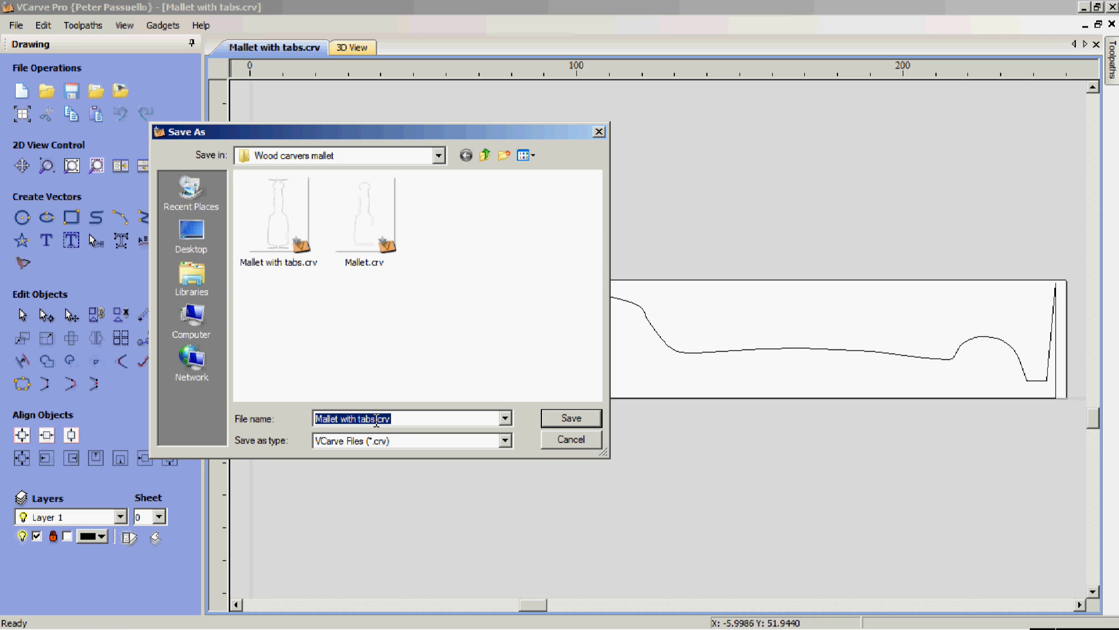
left_click(318, 419)
type("Half")
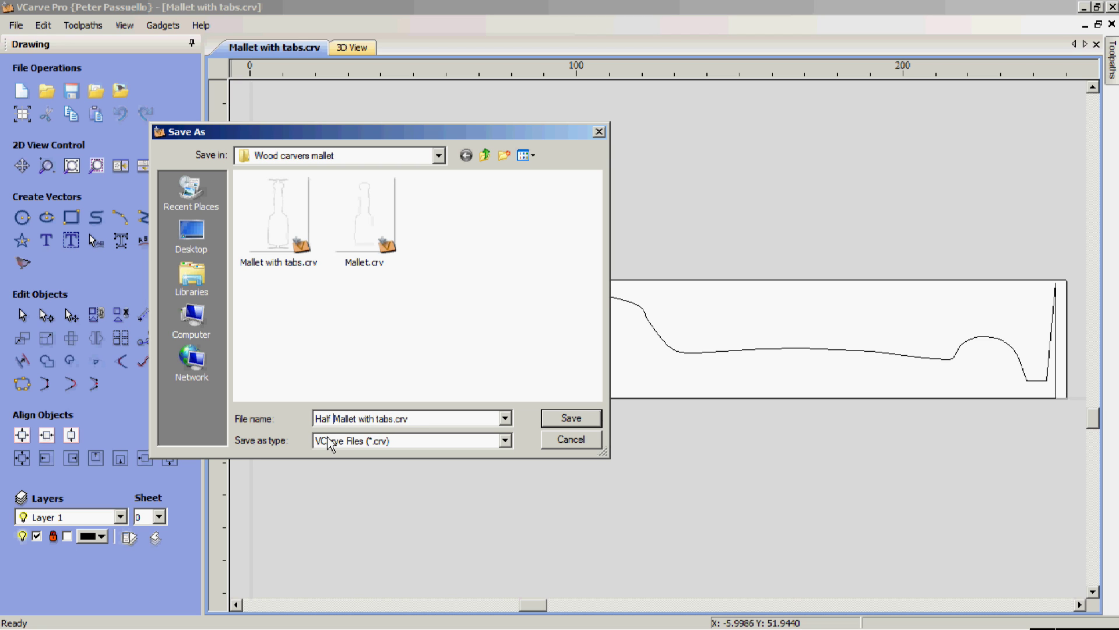
left_click(570, 418)
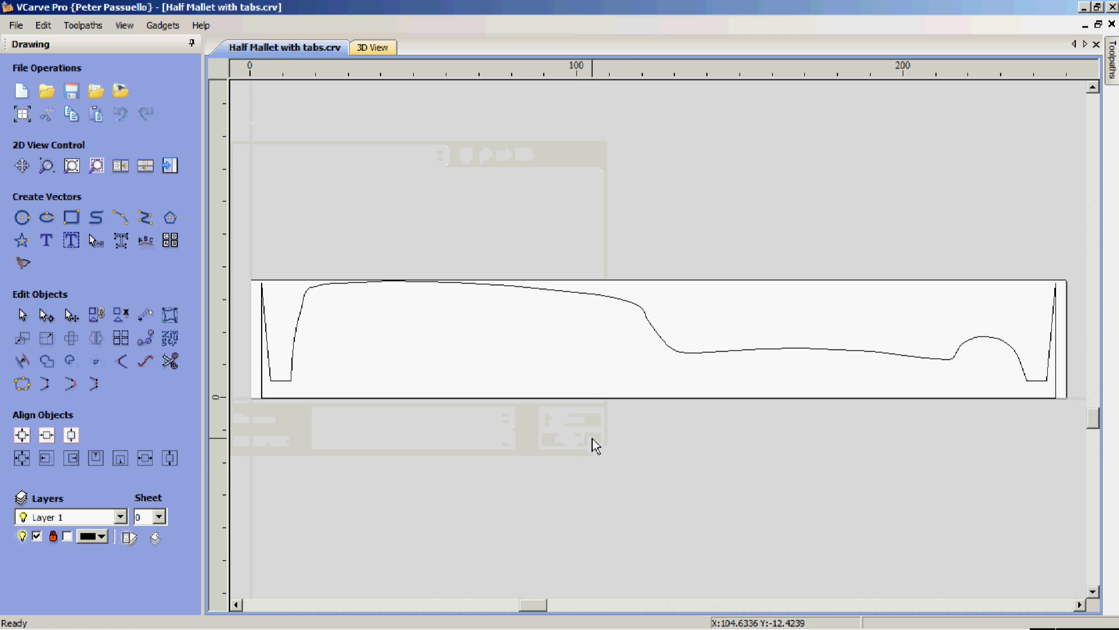
Step: Export the half mallet profile as a DXF named Mallet.dxf in the Wood carvers mallet folder, replacing the existing file
left_click(685, 352)
left_click(16, 25)
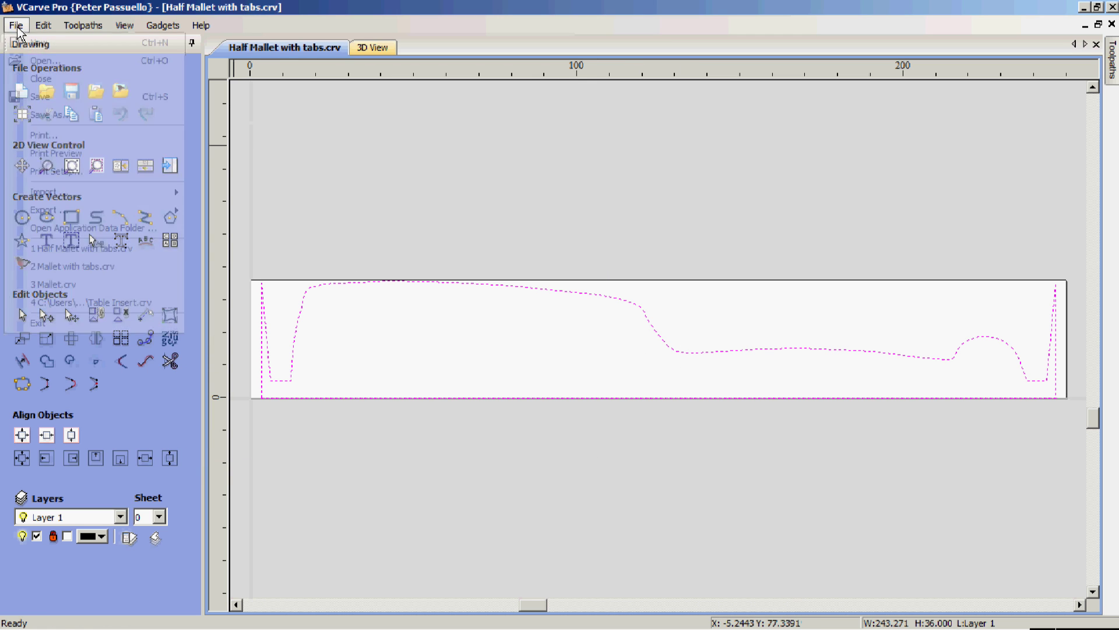
mouse_move(35, 210)
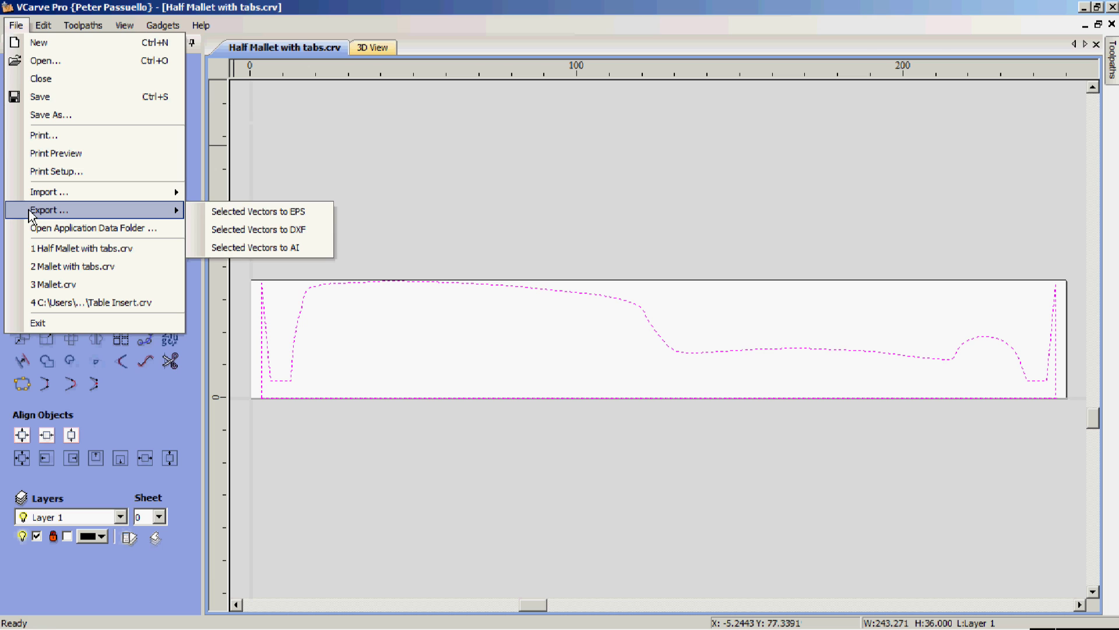
left_click(307, 228)
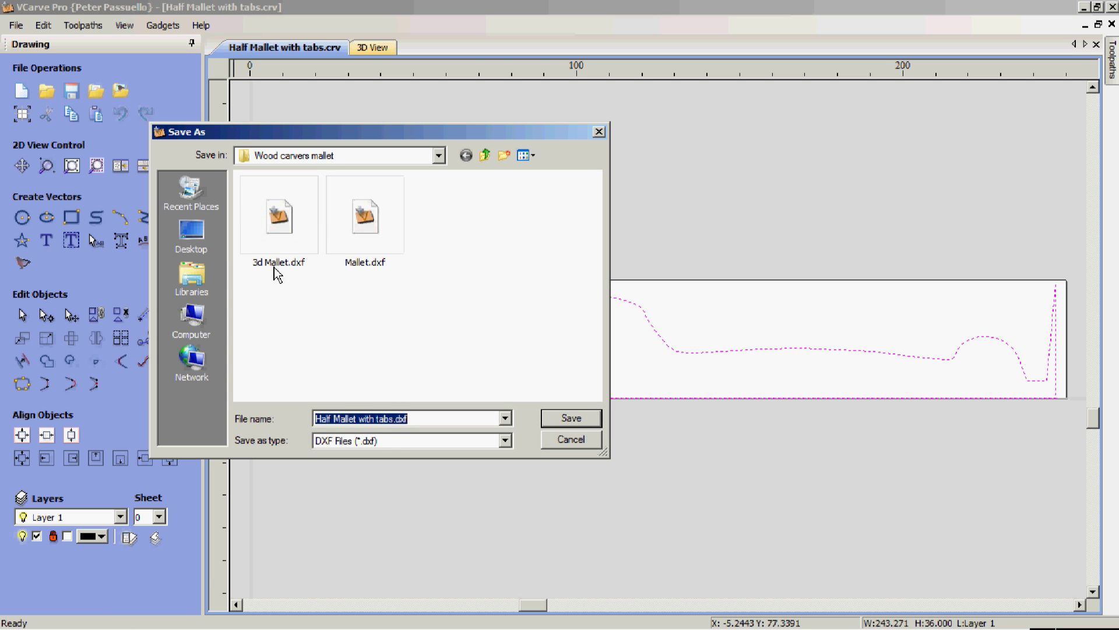
left_click(374, 266)
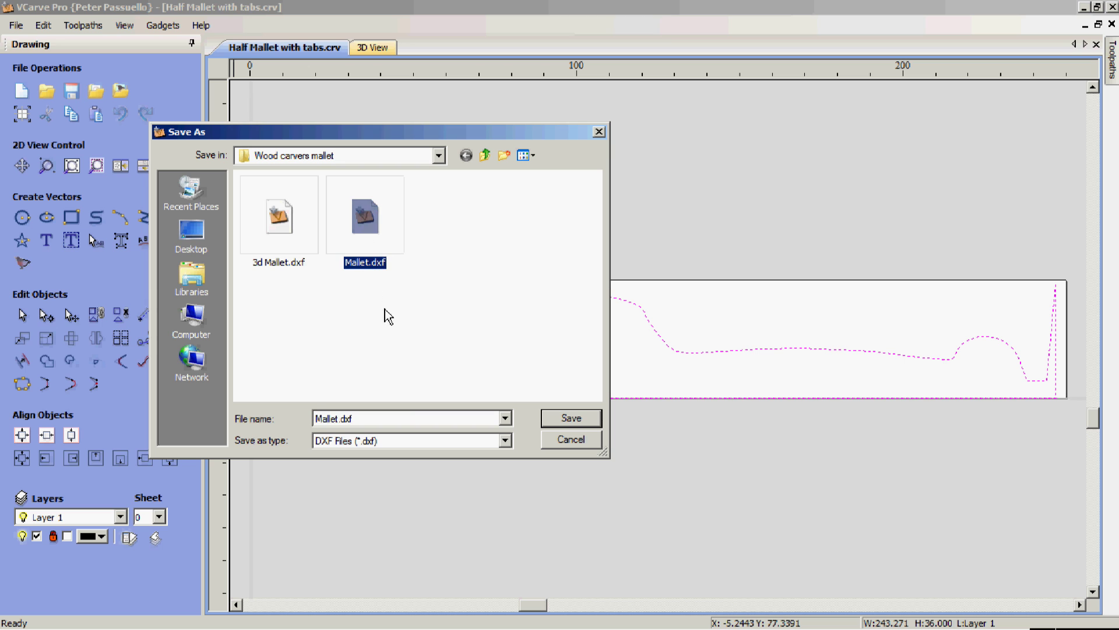
left_click(568, 427)
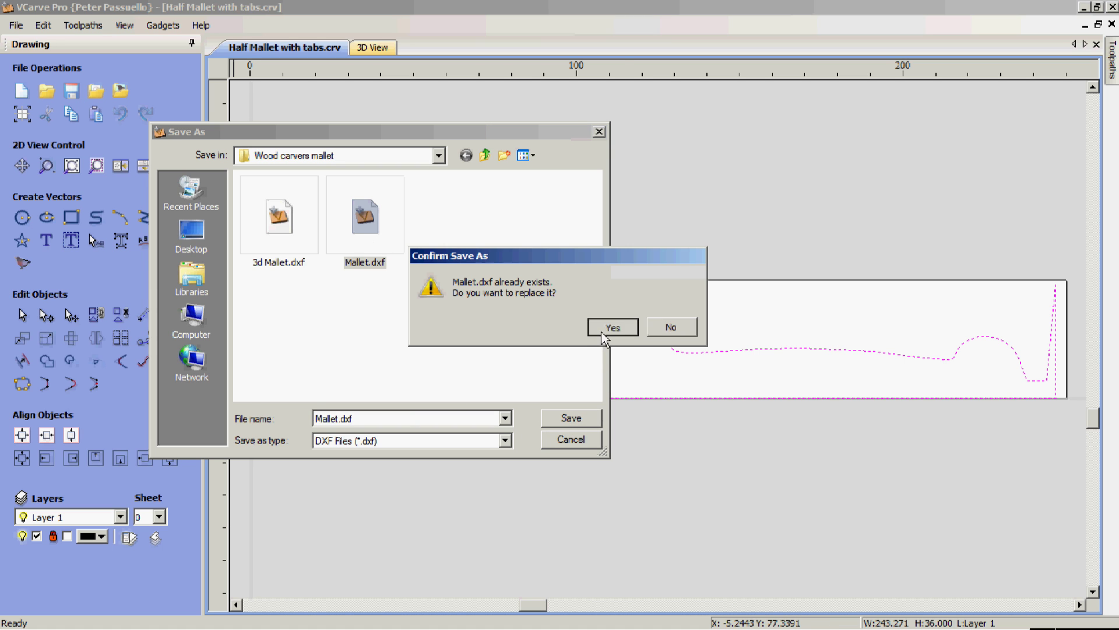
left_click(603, 333)
left_click(694, 354)
left_click(678, 435)
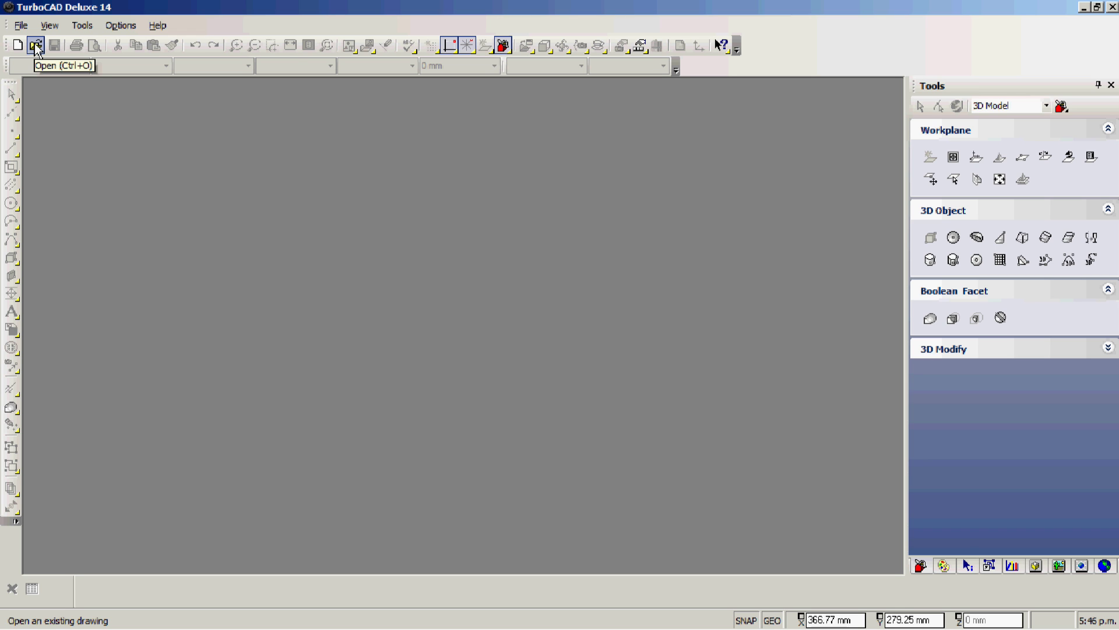
Step: In TurboCAD, open Mallet.dxf from the Wood carvers mallet folder
left_click(35, 45)
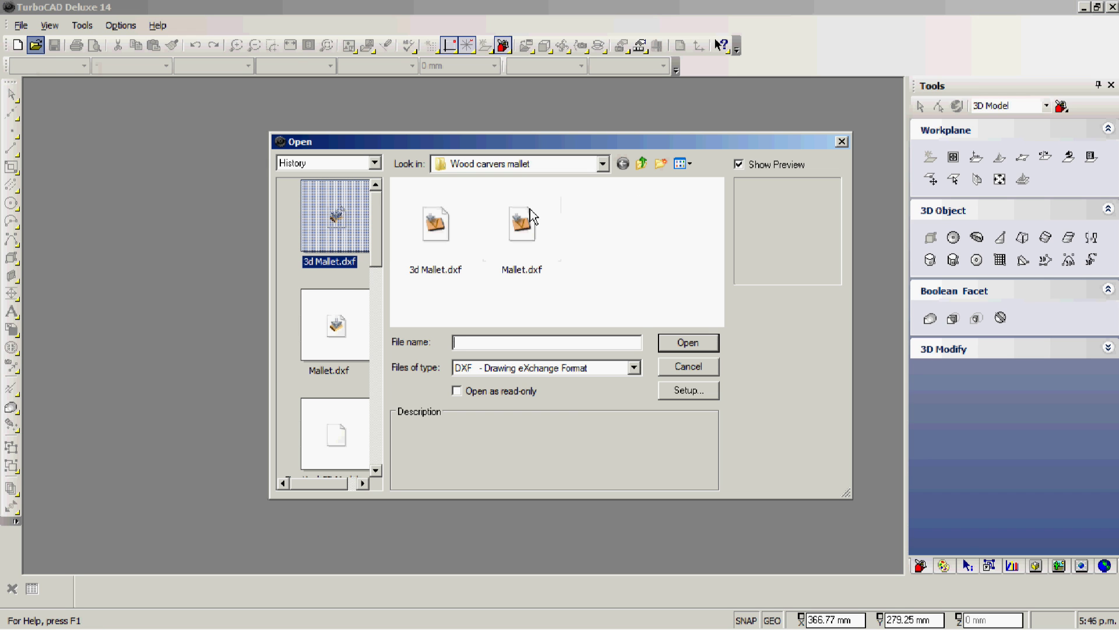
left_click(536, 230)
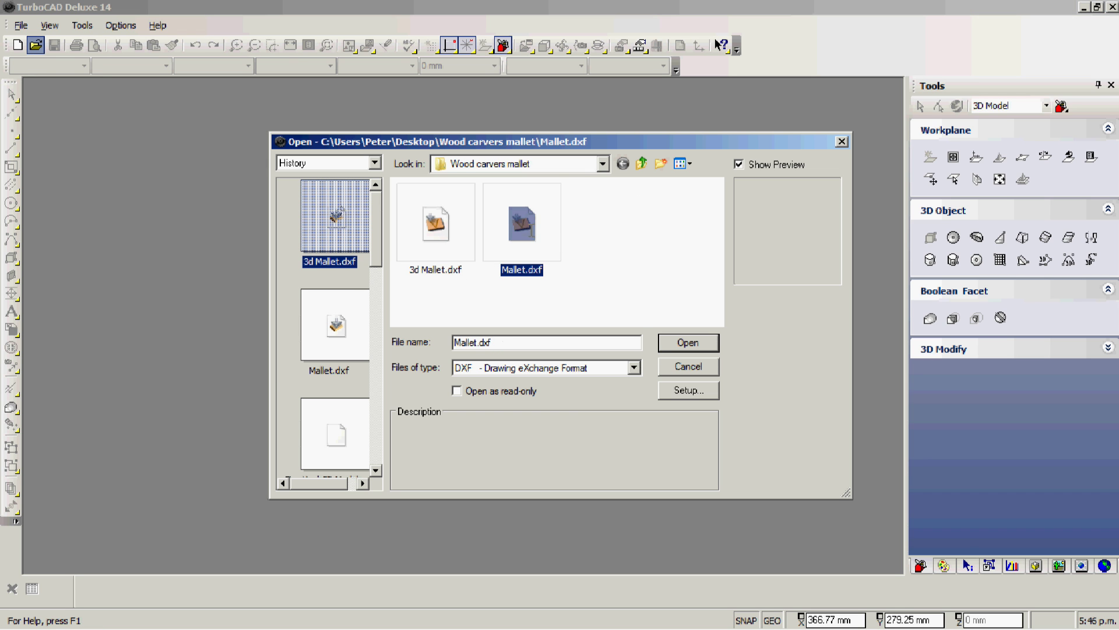
double_click(542, 250)
scroll(460, 322, "down", 5)
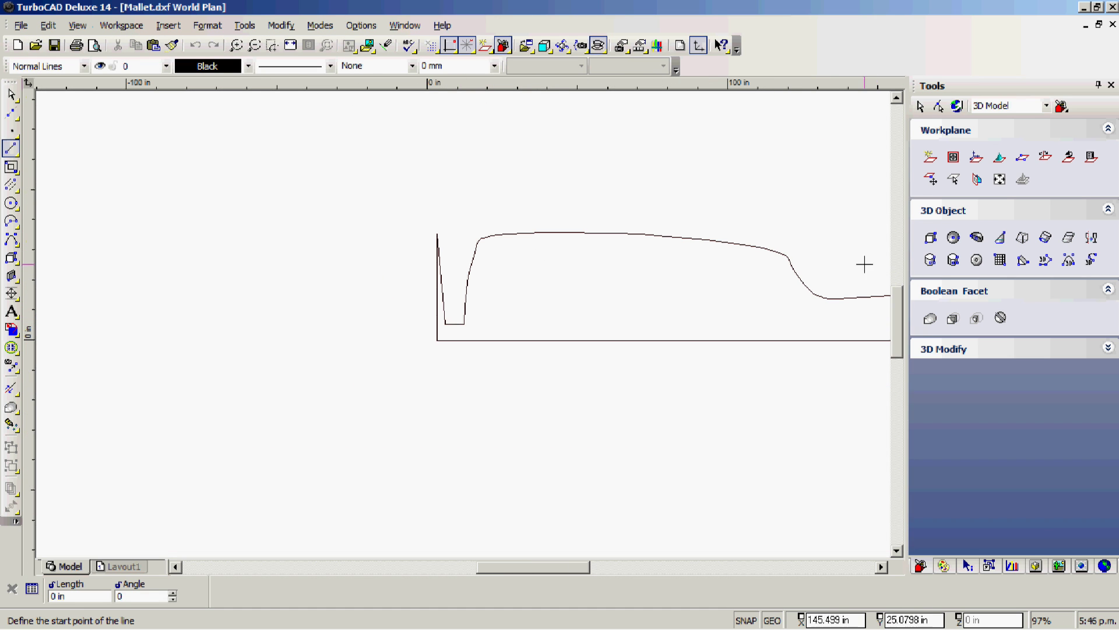
scroll(462, 325, "down", 1)
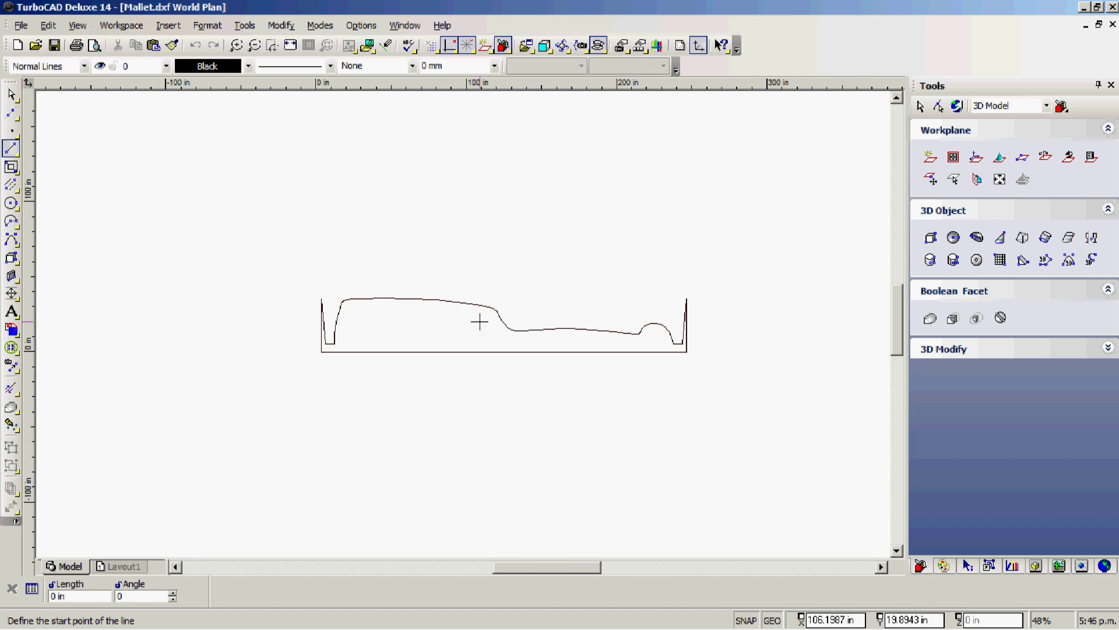
Step: Extrude the half mallet profile sideways, perpendicular to its plane, into a wide 3D shape
left_click(573, 51)
left_click_drag(417, 322, 558, 293)
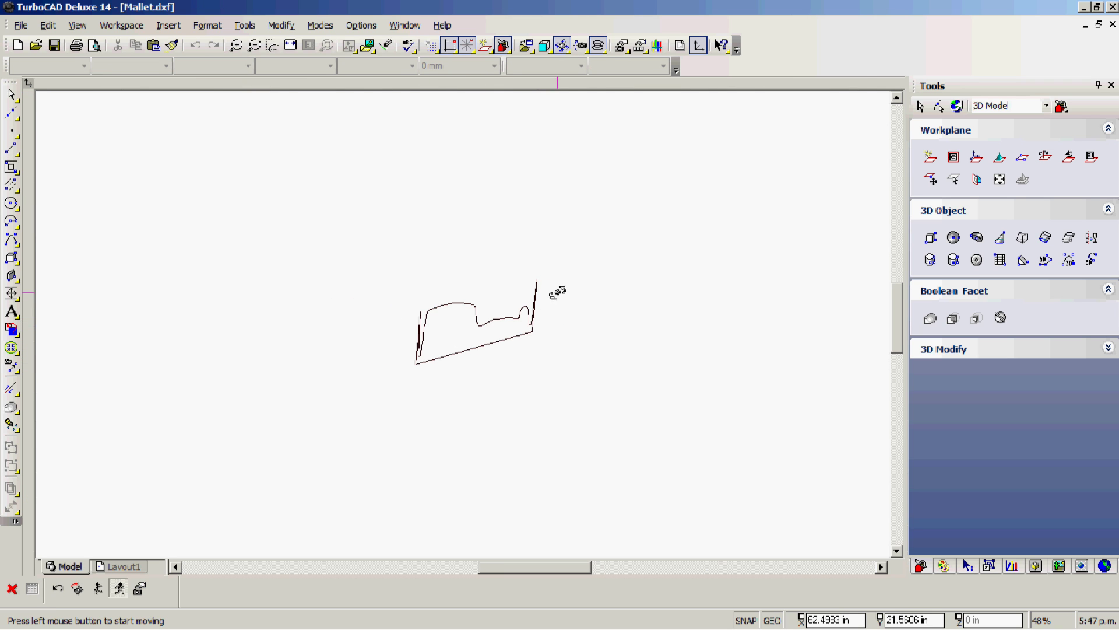
left_click(1045, 238)
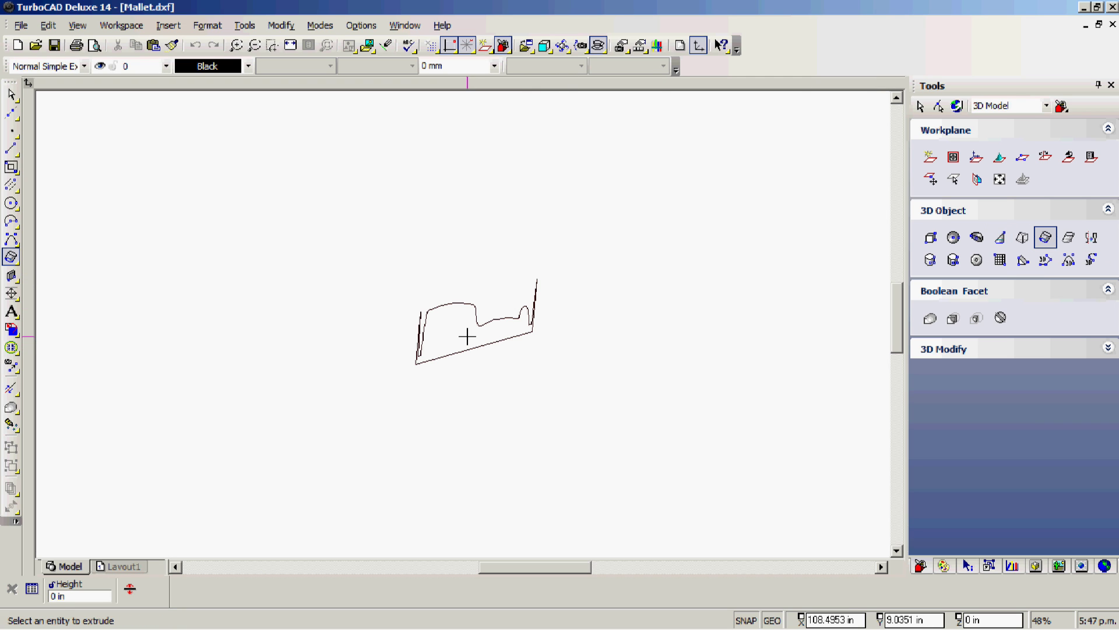
left_click(492, 344)
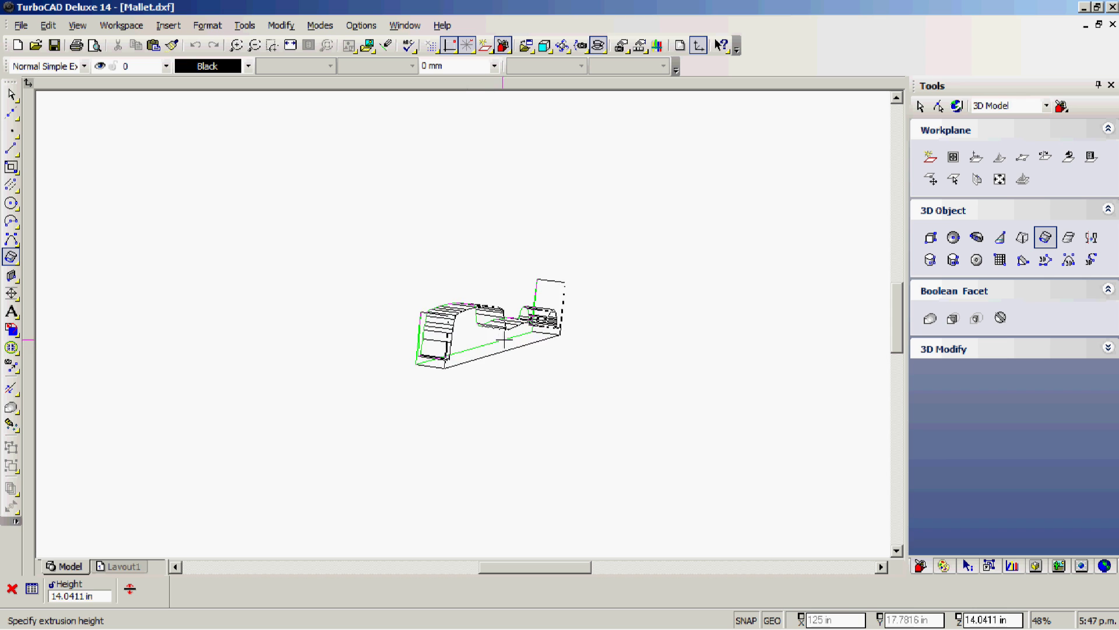
left_click(598, 349)
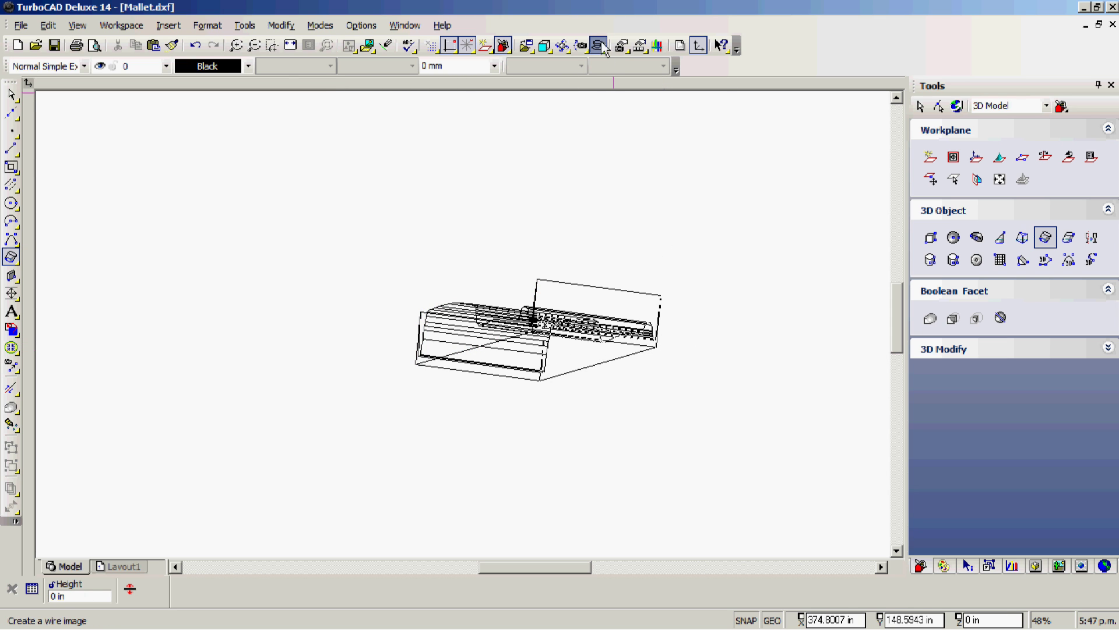
Step: Save the extruded mallet as a DXF named 3d Mallet.dxf in the Wood carvers mallet folder, replacing the existing file
left_click(562, 46)
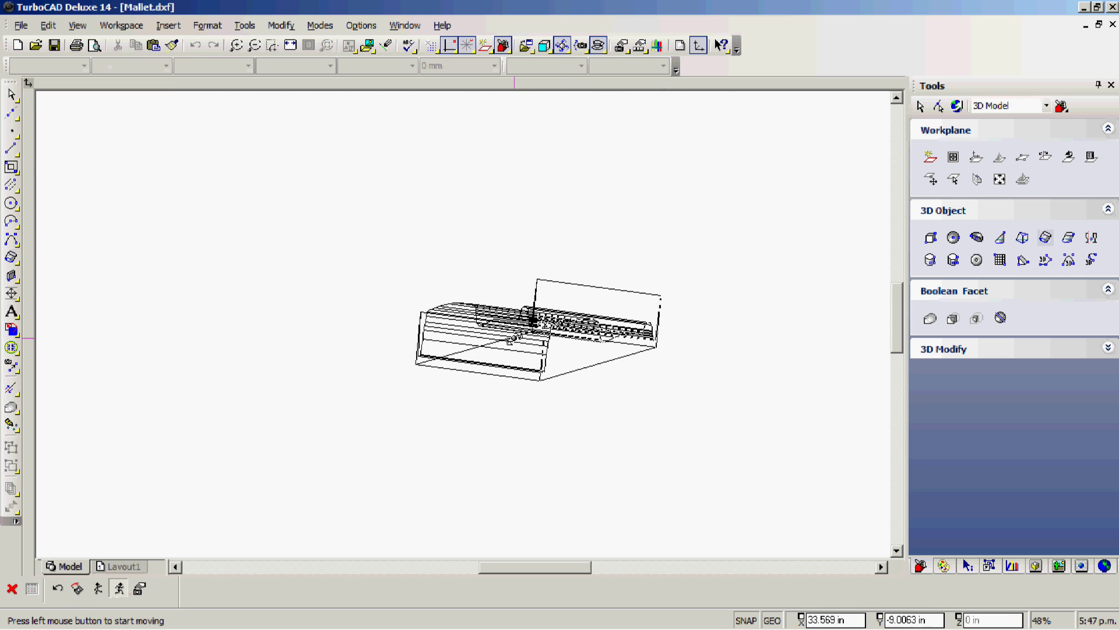
left_click_drag(487, 461, 487, 458)
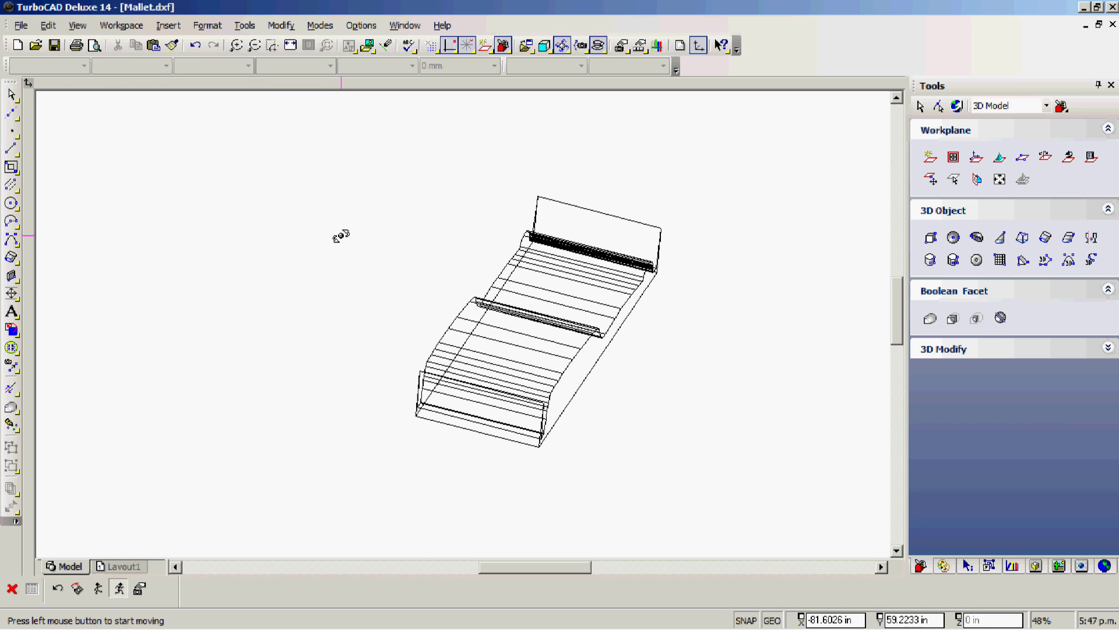
left_click(19, 26)
left_click(50, 134)
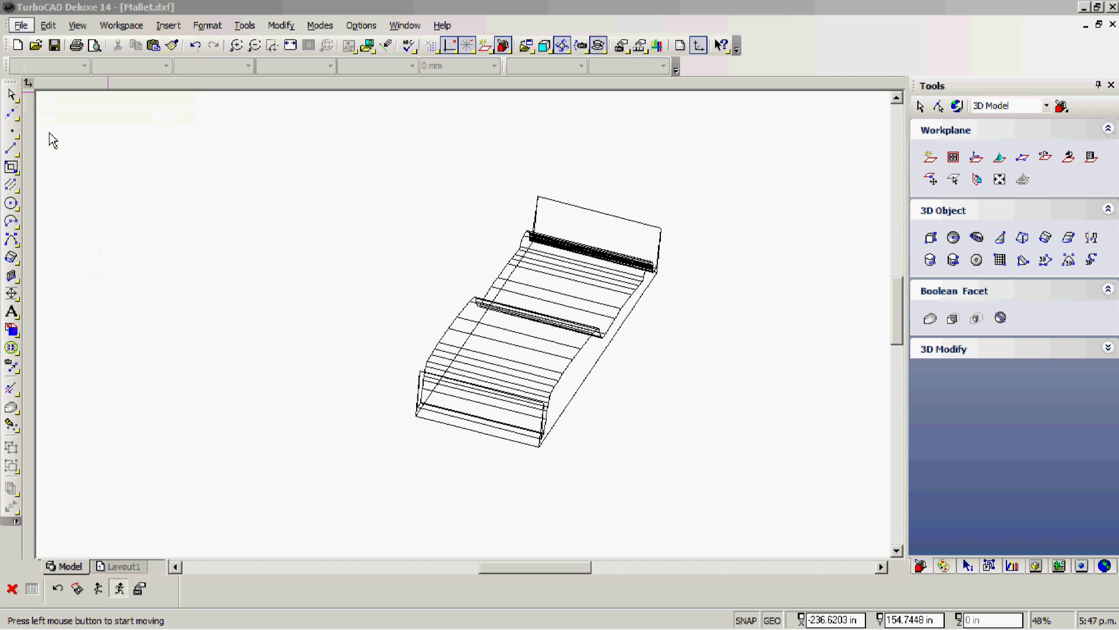
left_click(434, 225)
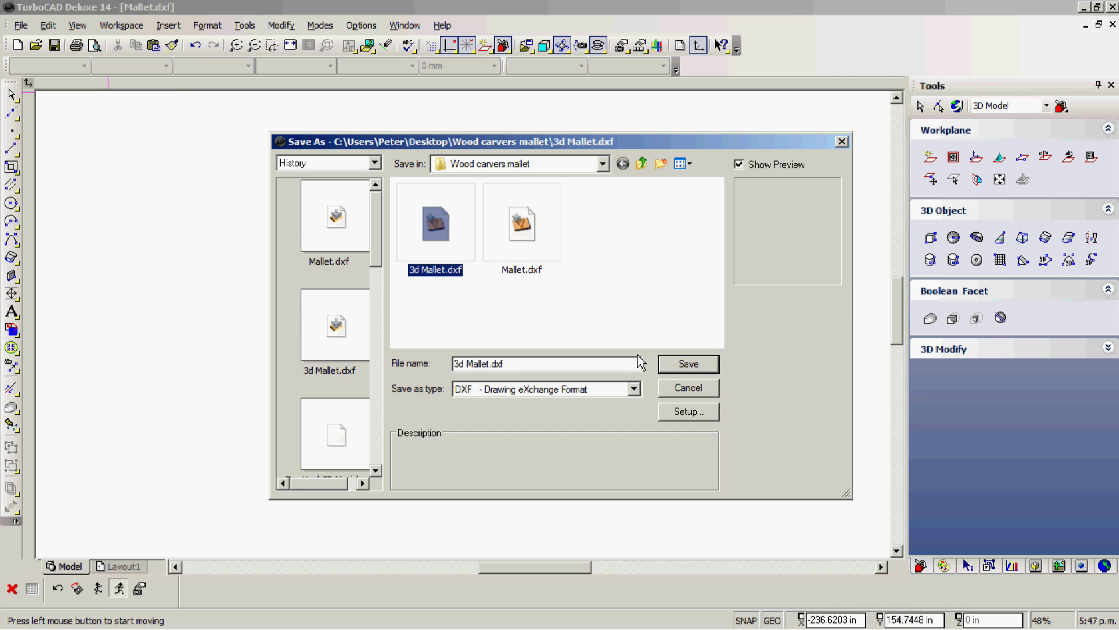
left_click(678, 367)
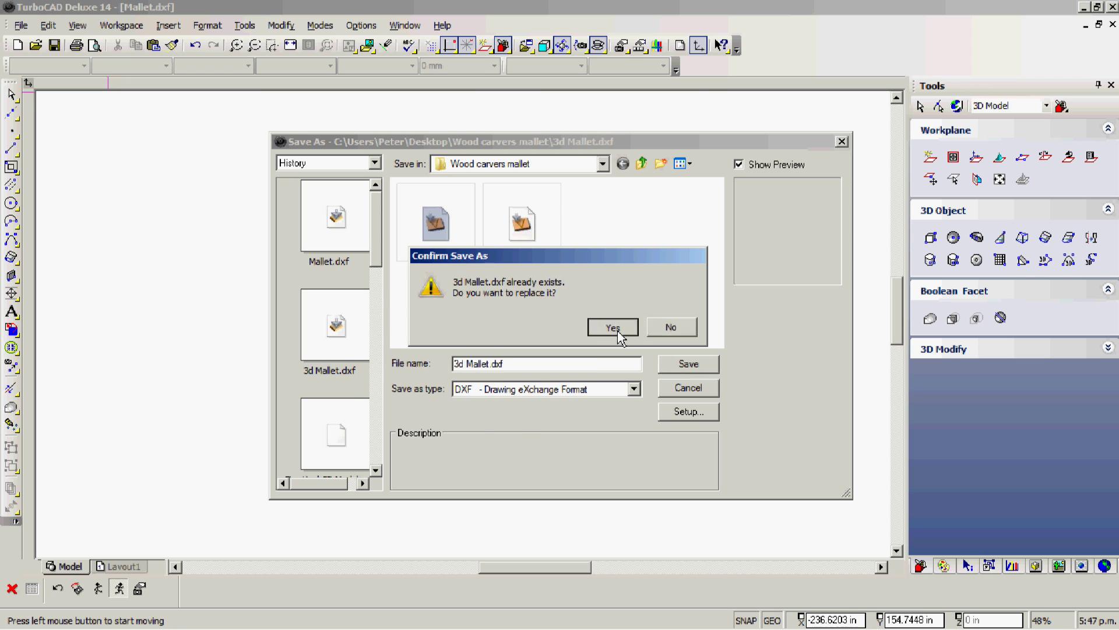
left_click(612, 328)
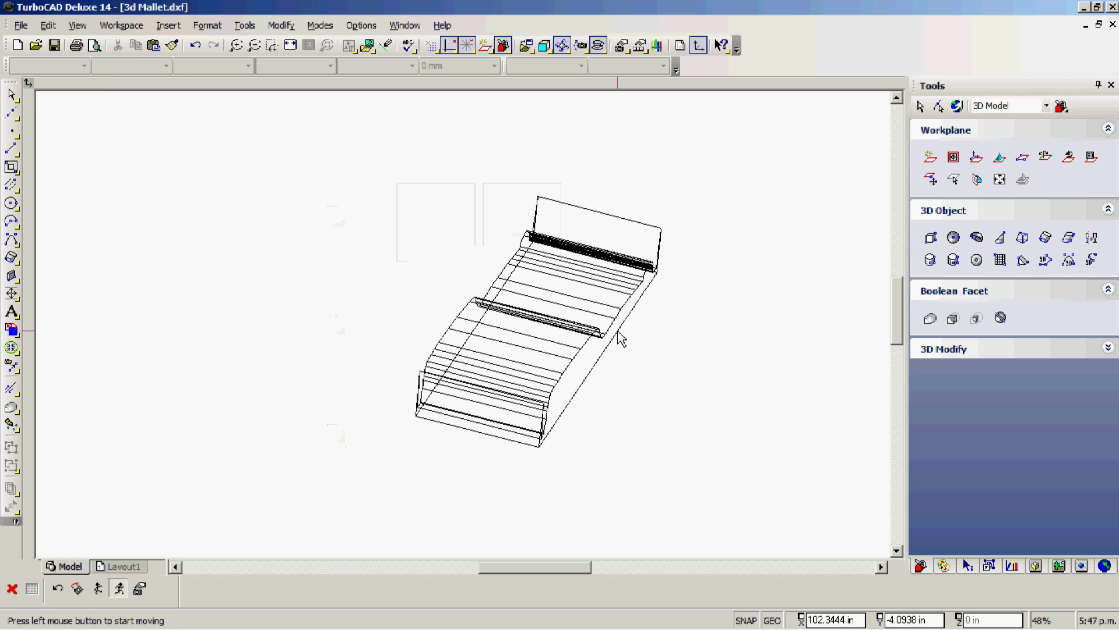
Step: Close TurboCAD, load 3d Mallet.dxf in Vectric Cut3D and orient the model with Back as its top surface
left_click(1114, 8)
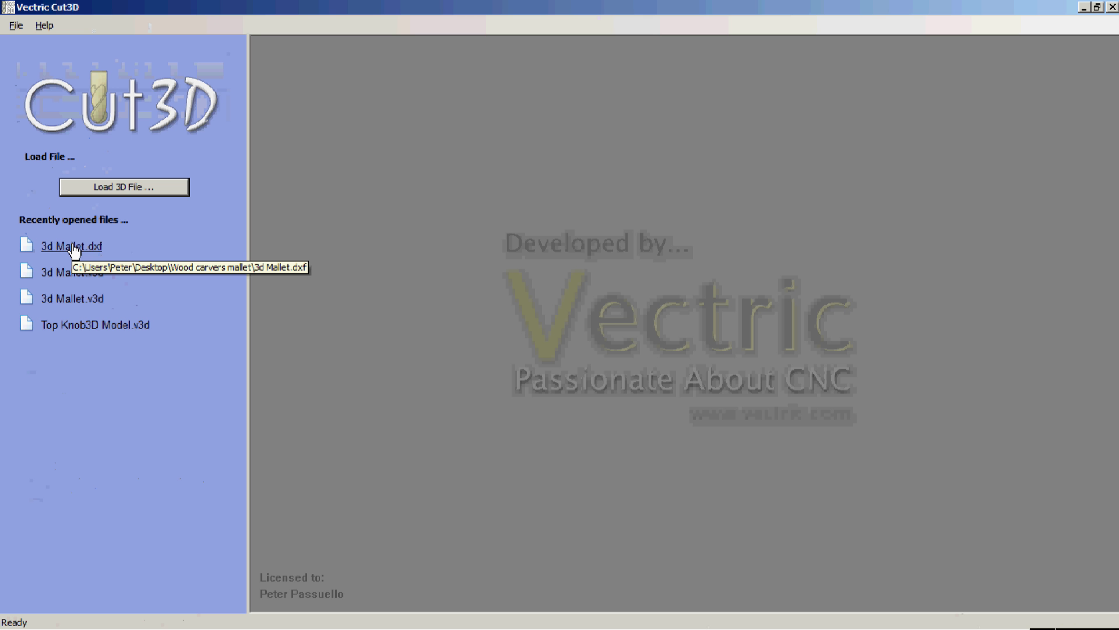
left_click(72, 247)
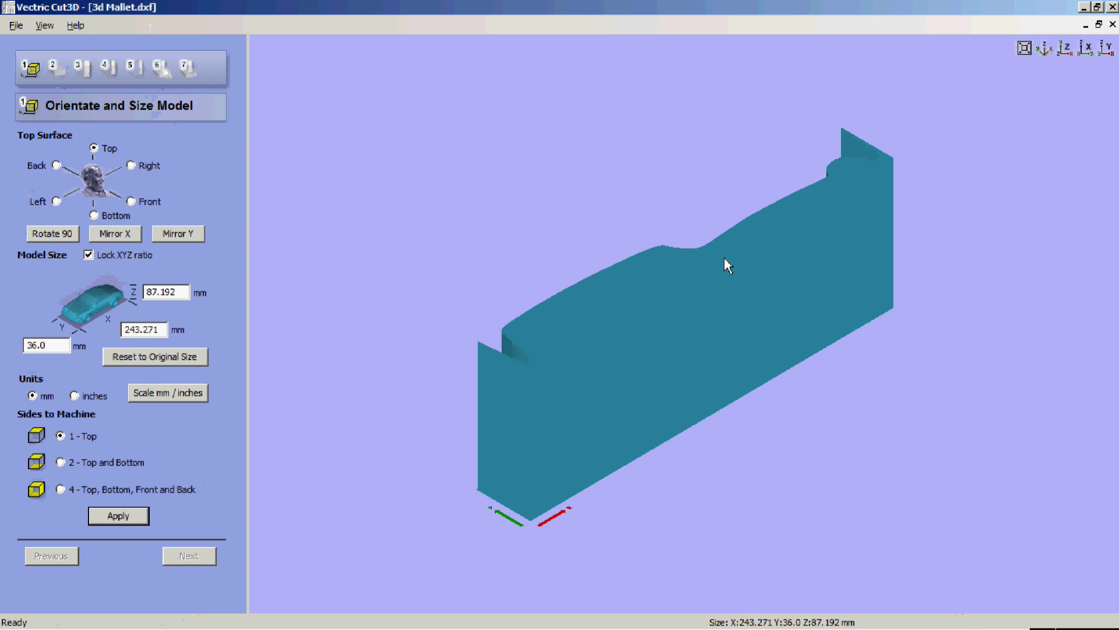
left_click_drag(726, 257, 733, 414)
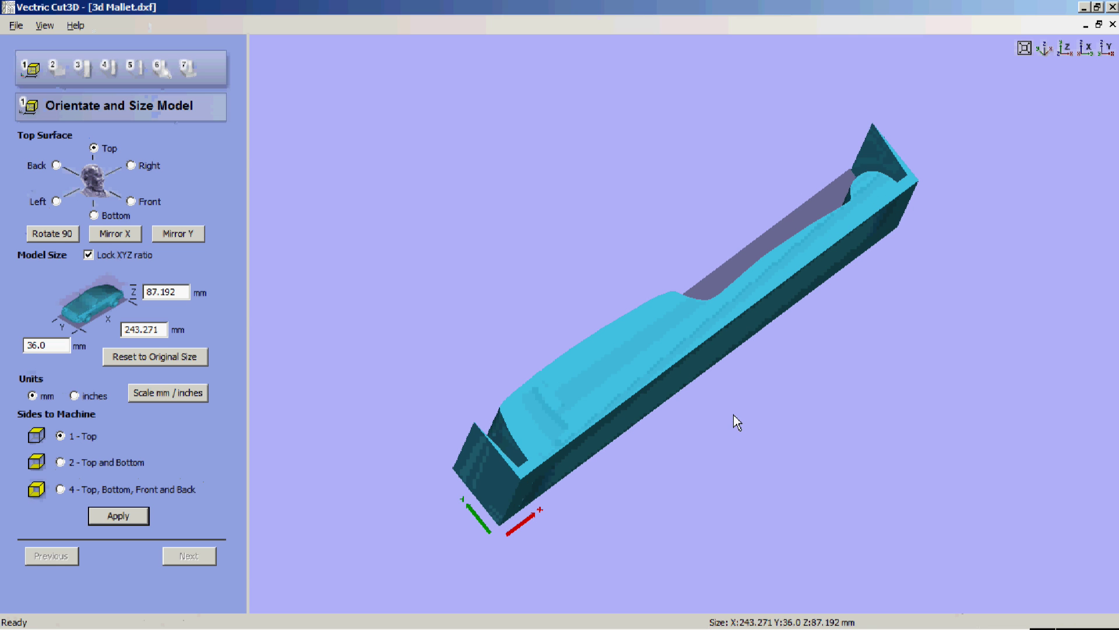
left_click_drag(885, 240, 902, 271)
left_click_drag(434, 376, 447, 416)
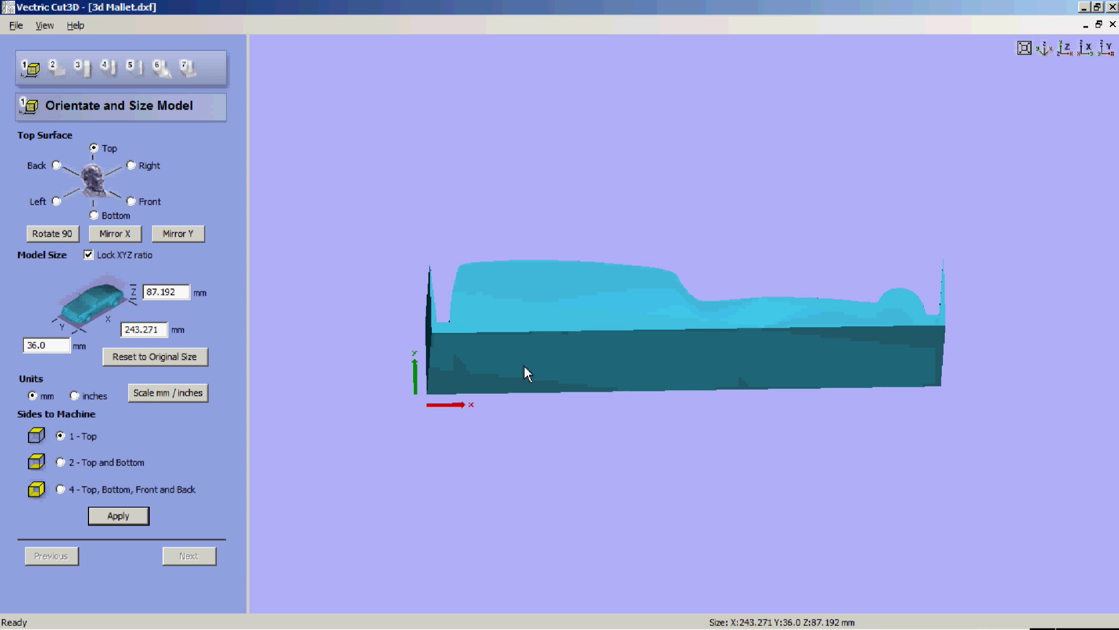
left_click_drag(523, 367, 735, 376)
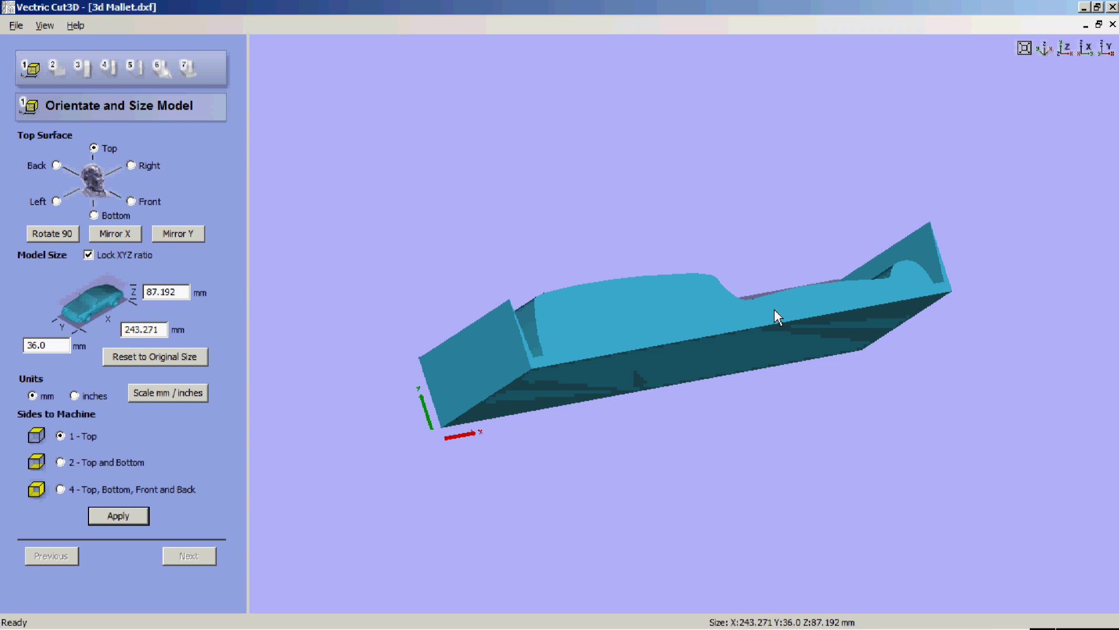
left_click_drag(776, 319, 717, 326)
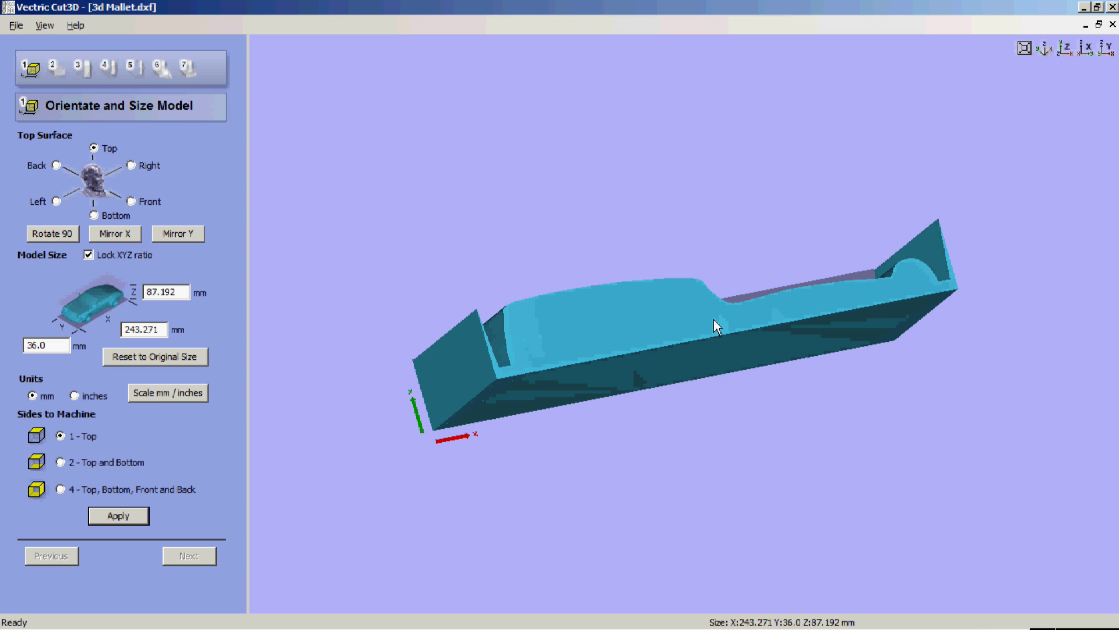
left_click(57, 166)
left_click_drag(659, 368, 568, 455)
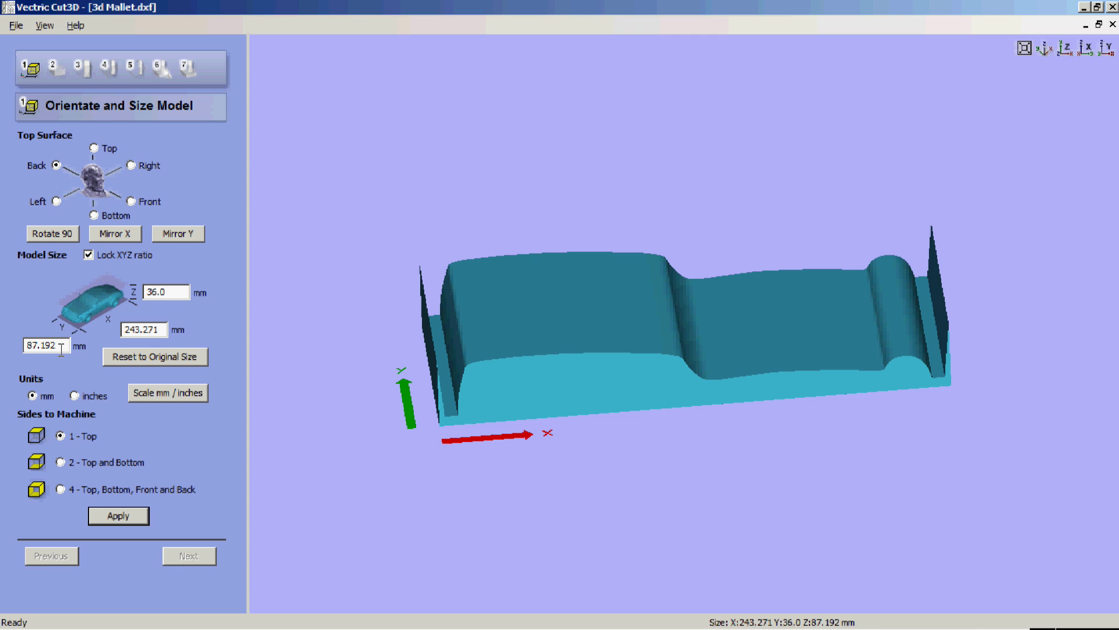
Step: In CNCWrapper, calculate the design length L for a 72 mm job diameter wrapped through 360 degrees
mouse_move(339, 628)
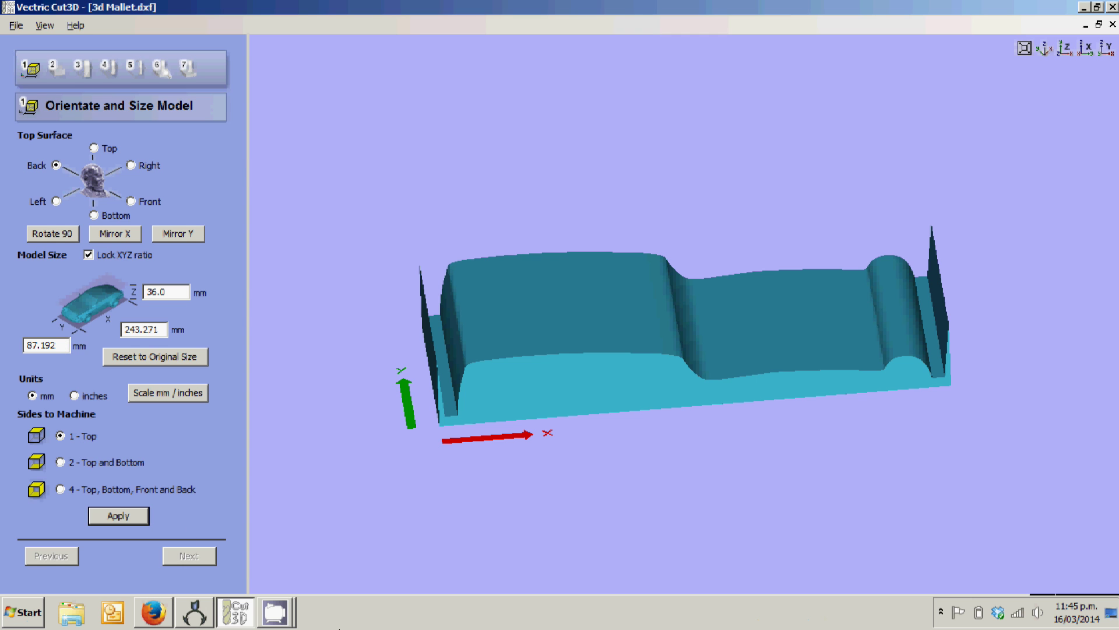
left_click(193, 619)
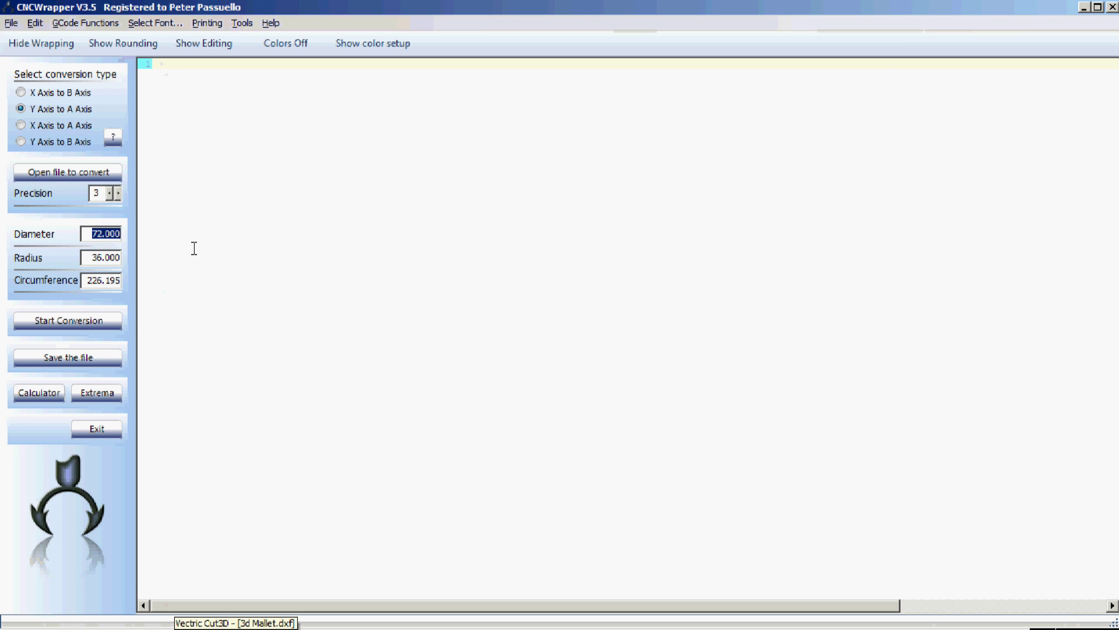
left_click(238, 23)
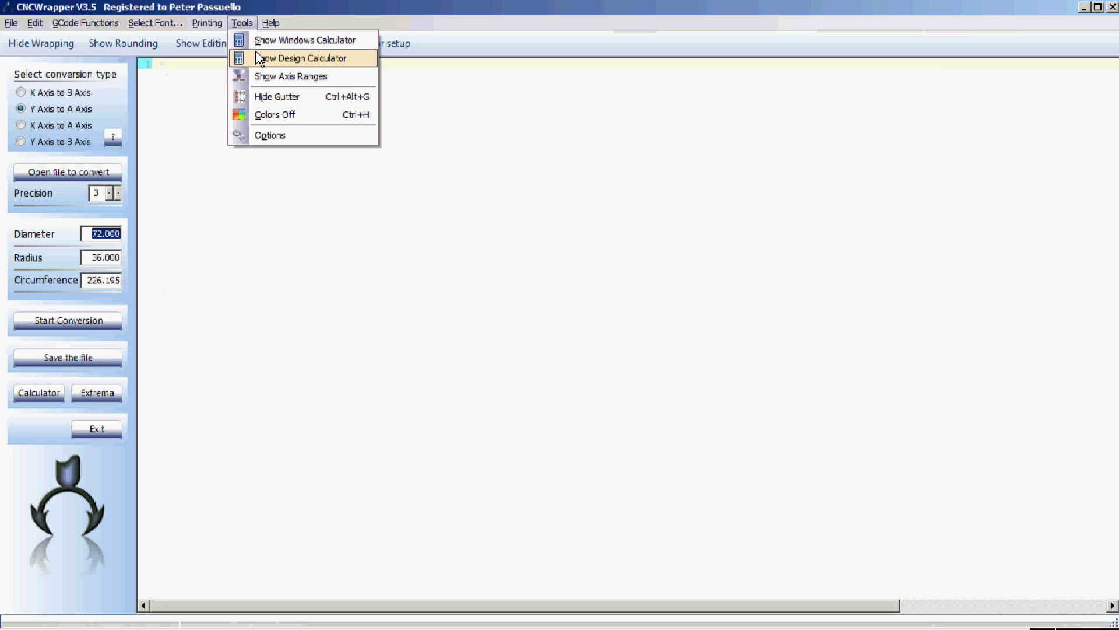
left_click(299, 60)
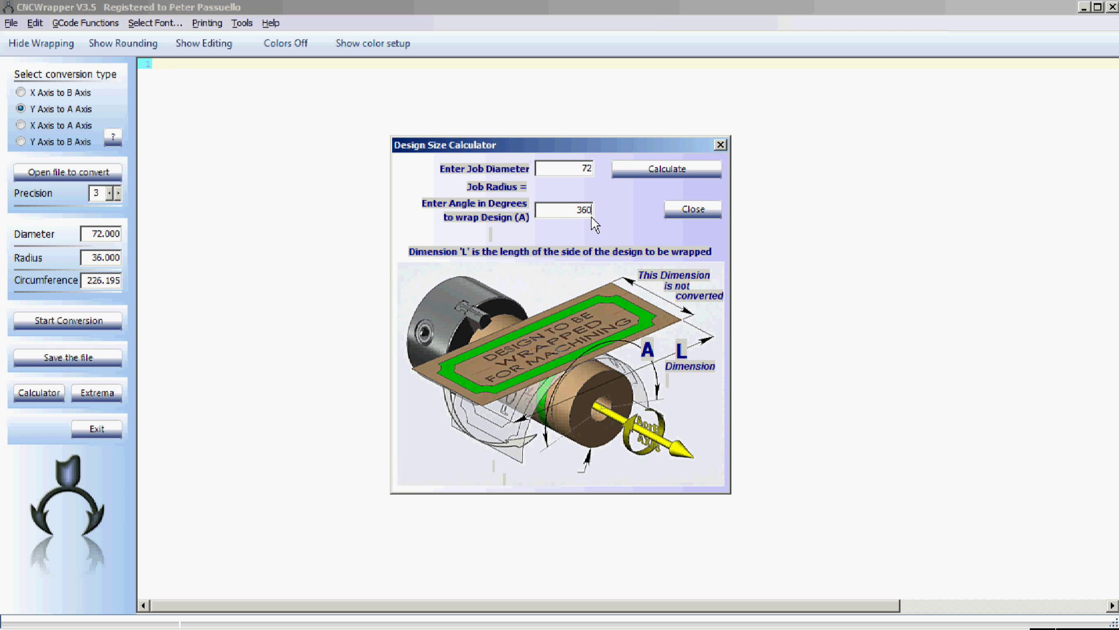
left_click(655, 170)
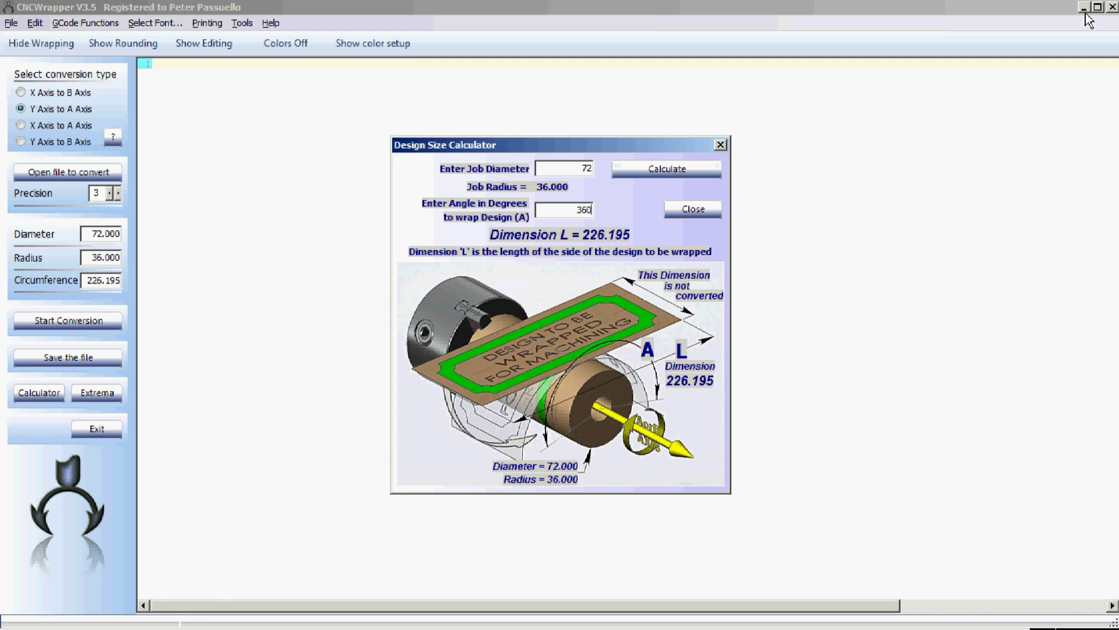
Step: Back in Cut3D, unlock the XYZ ratio and set the model's Y size to 226.195 mm
mouse_move(55, 610)
left_click(239, 612)
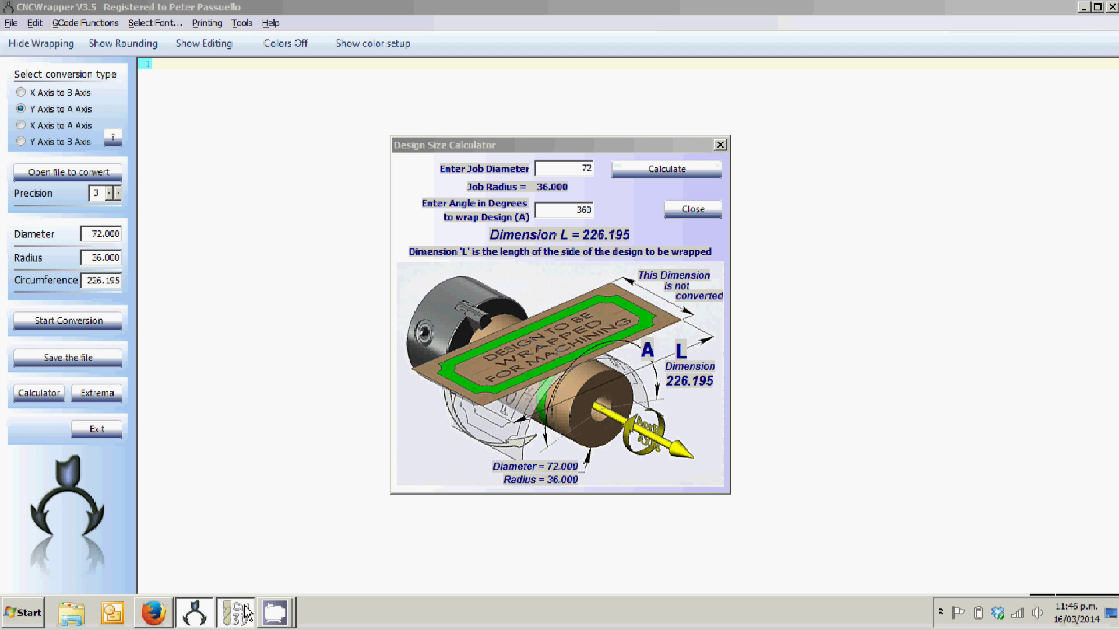
left_click(86, 255)
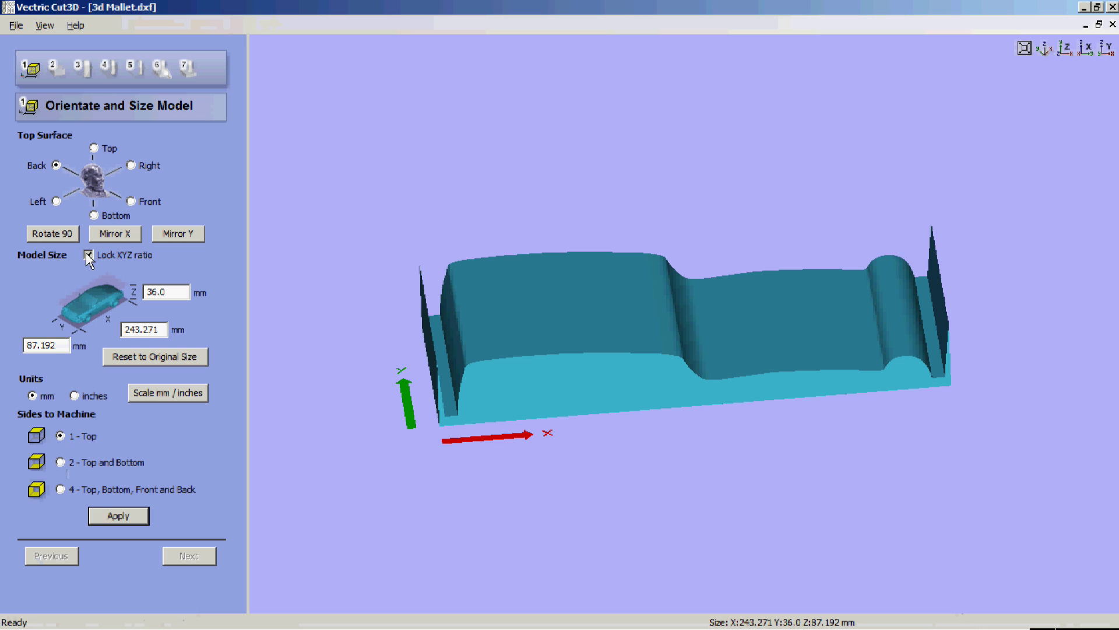
left_click_drag(64, 344, 9, 345)
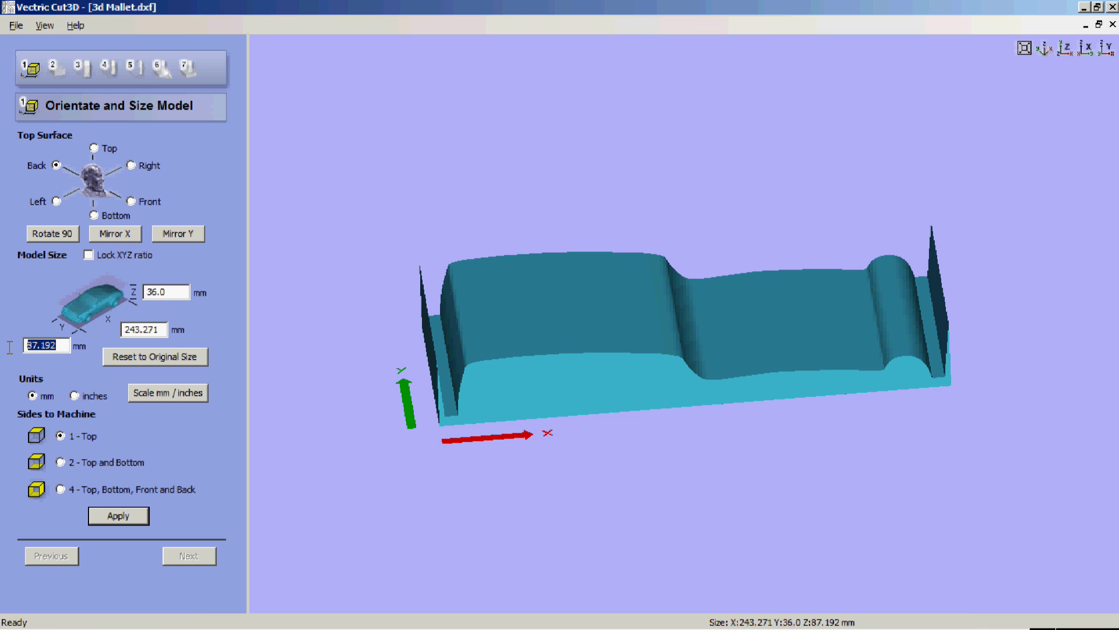
type("226")
left_click(127, 519)
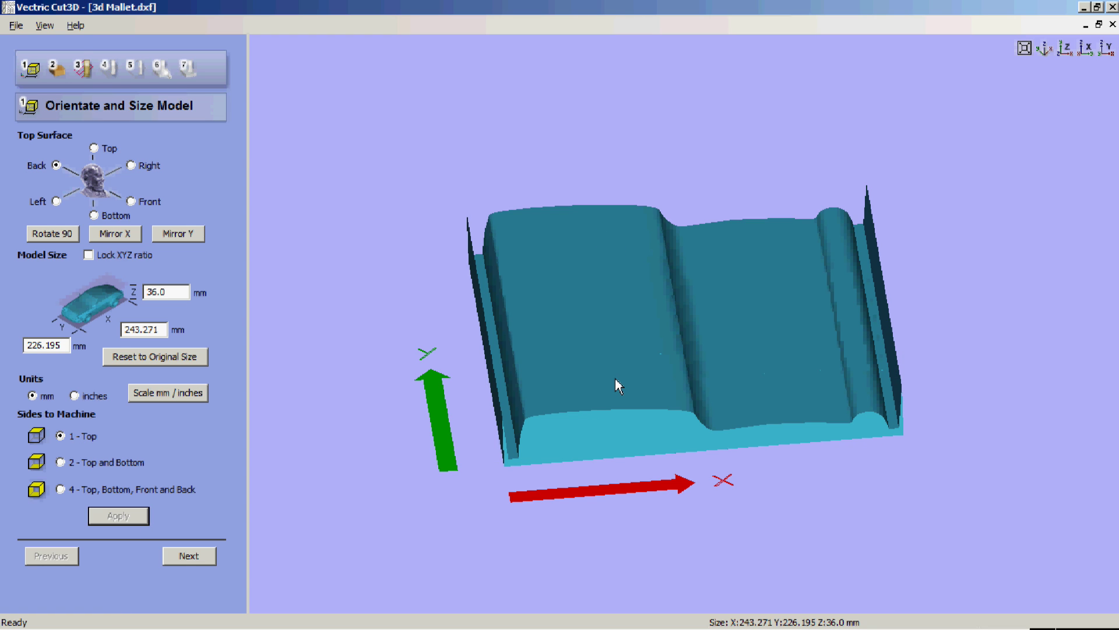
left_click_drag(687, 367, 642, 342)
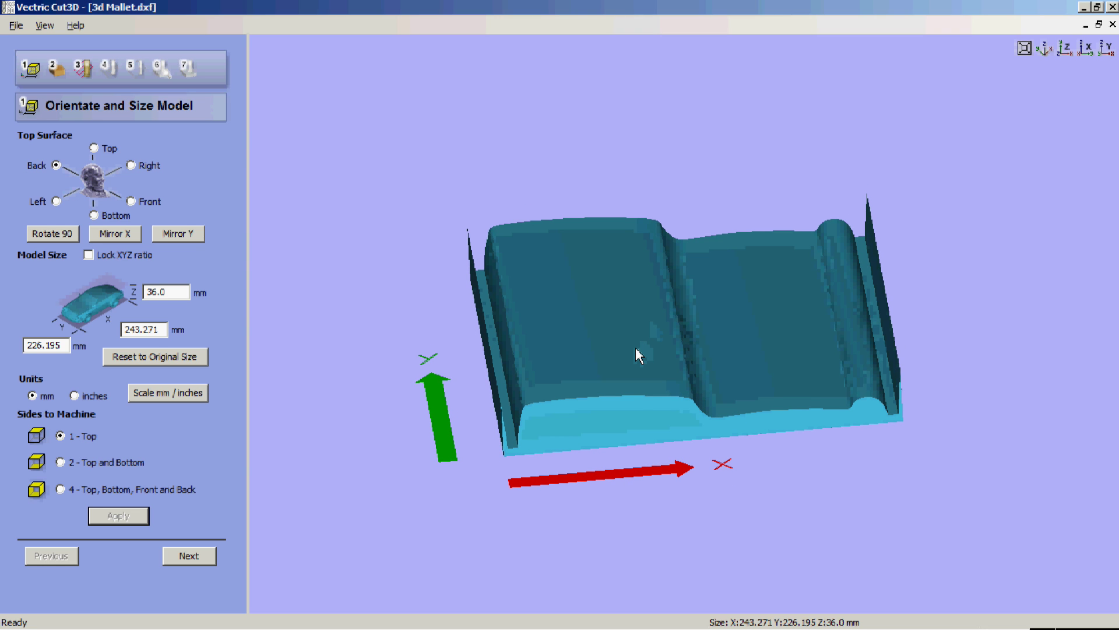
left_click_drag(635, 347, 664, 327)
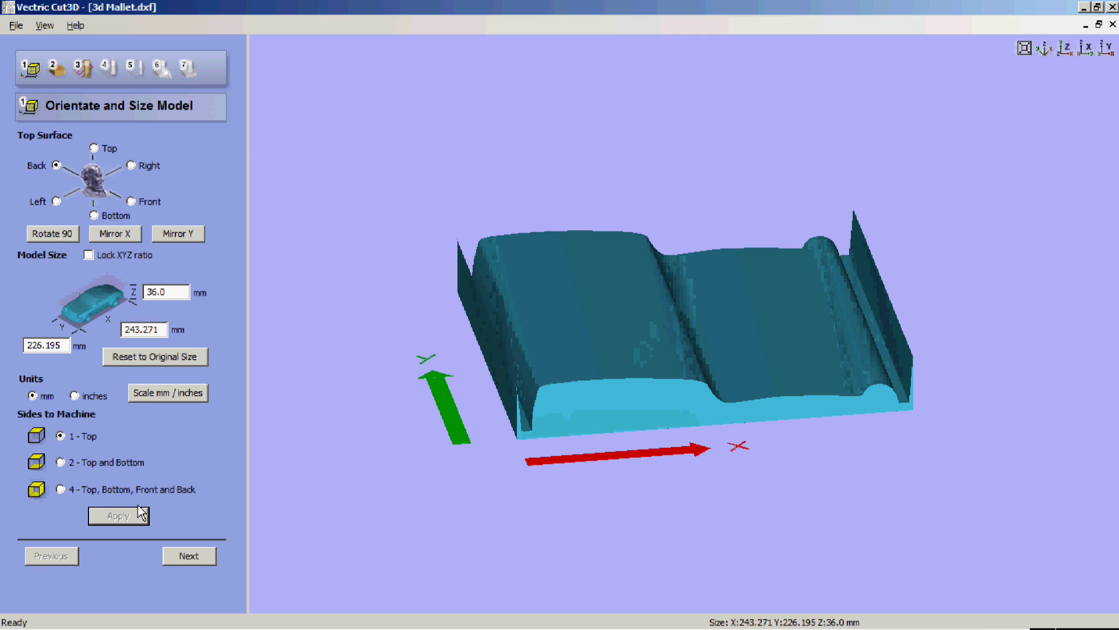
Step: Proceed to the material size and margins stage and set the material thickness to 36.5 mm
left_click(180, 555)
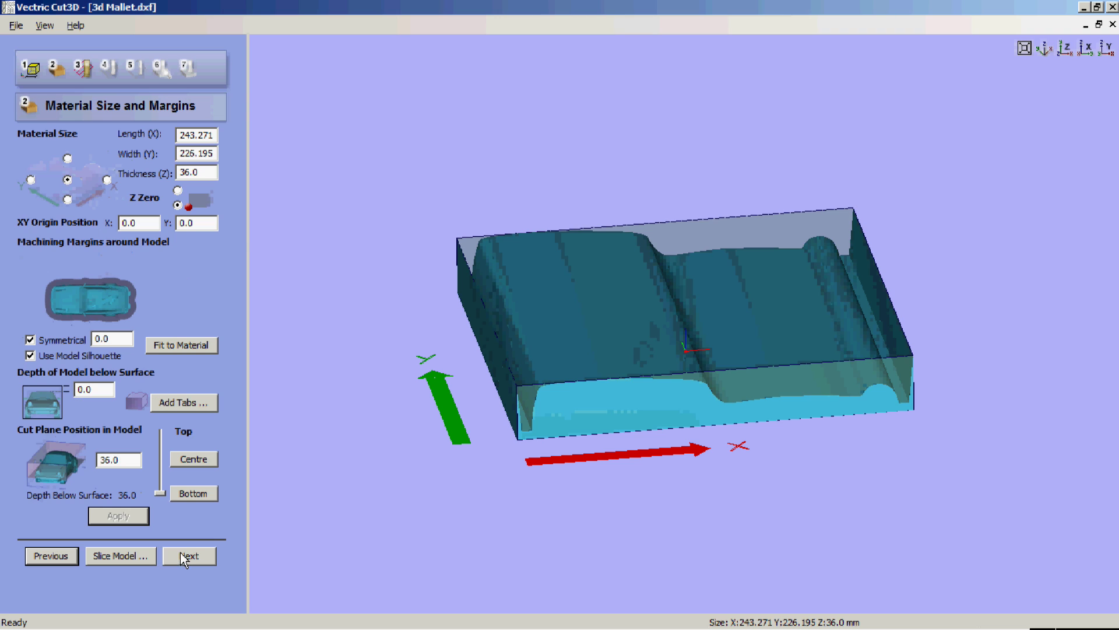
left_click(63, 557)
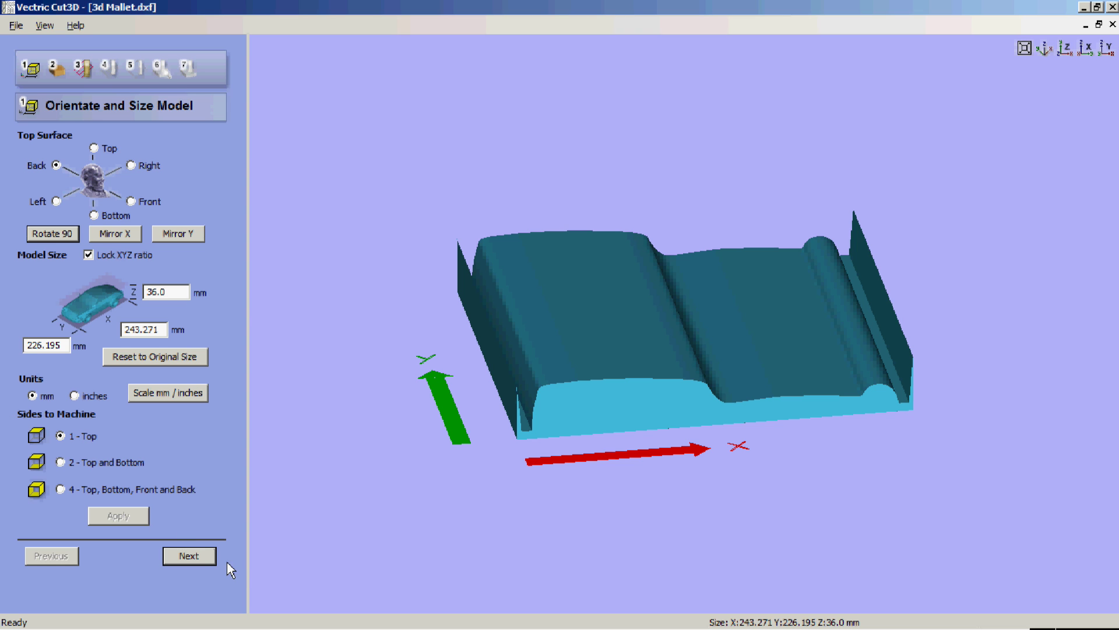
left_click(195, 557)
left_click_drag(787, 383, 758, 322)
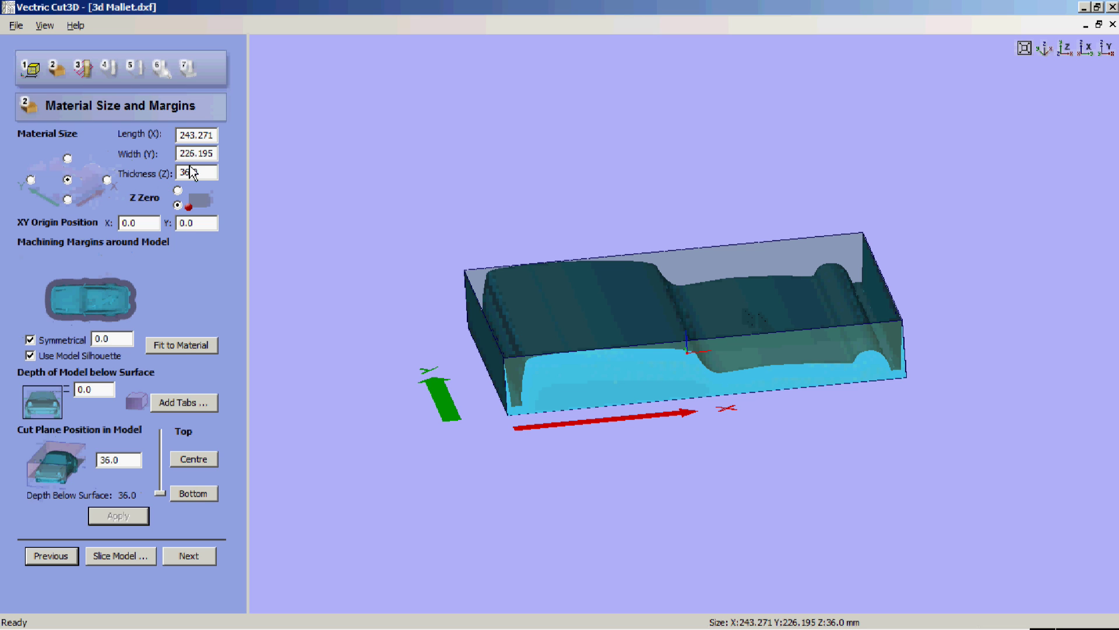
left_click_drag(196, 172, 202, 173)
type("5")
left_click(201, 173)
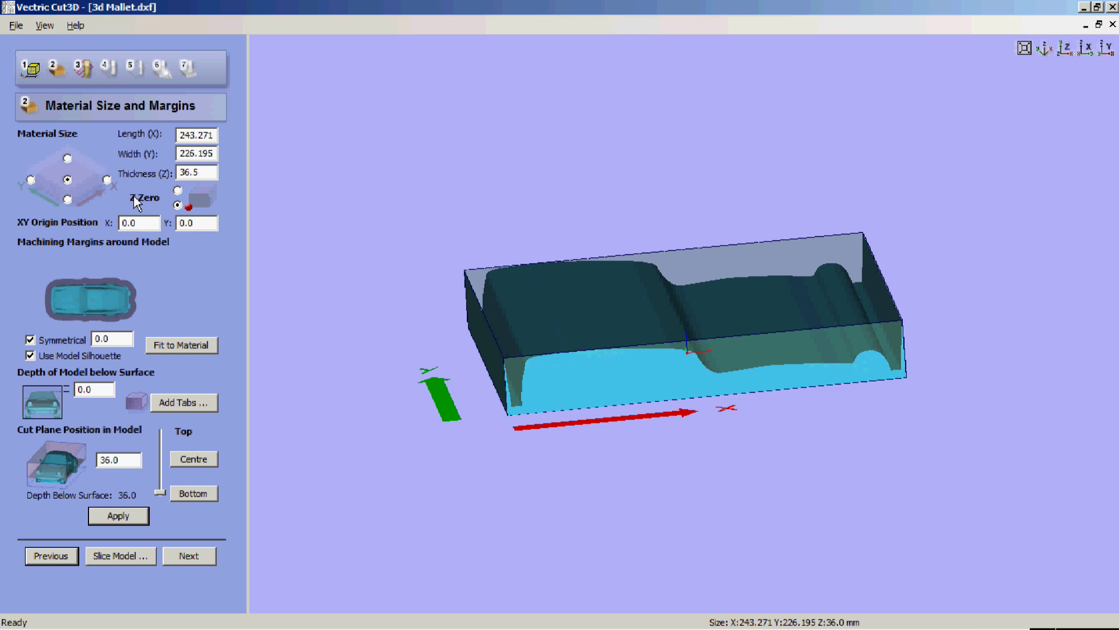
Step: Move the XY origin from the centre to the material's front-left corner and apply the material settings
left_click_drag(723, 340, 653, 288)
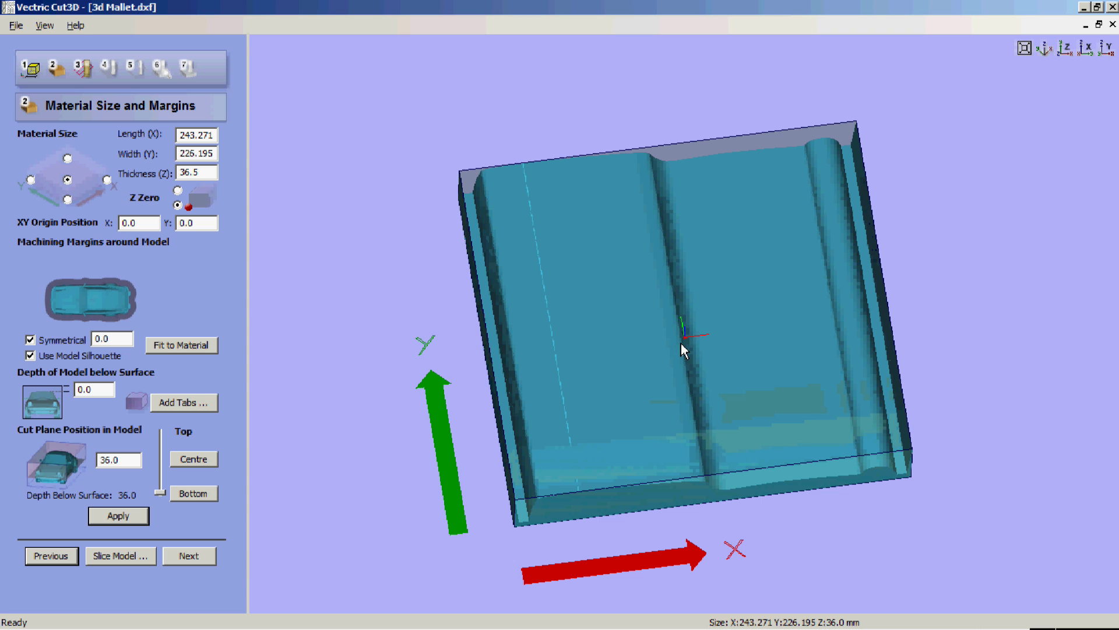
left_click_drag(703, 394, 683, 172)
left_click_drag(813, 373, 802, 380)
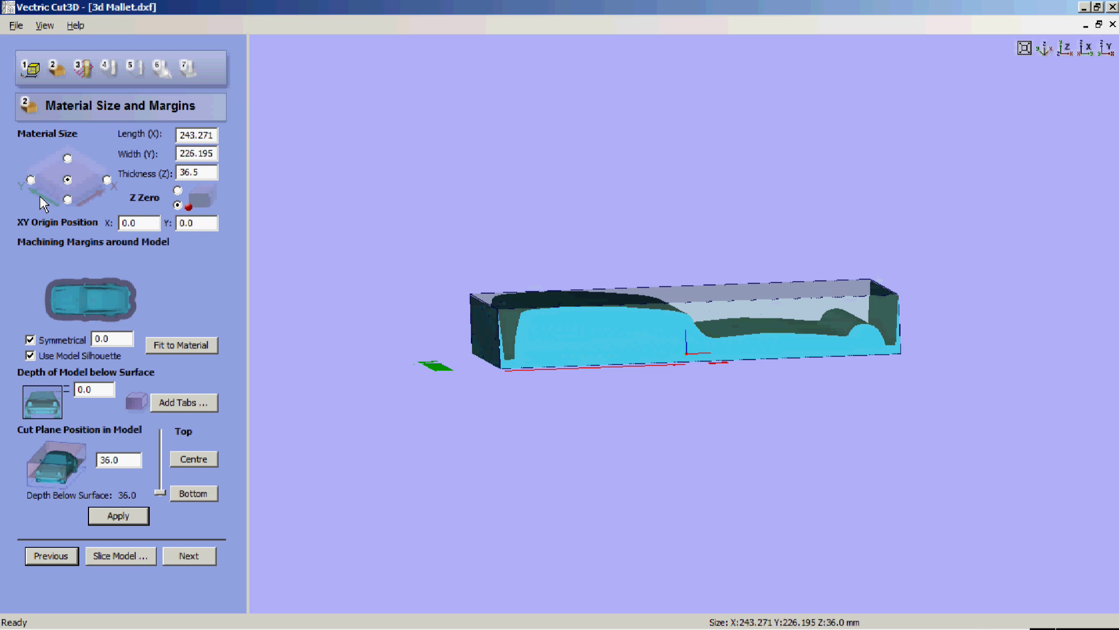
left_click(68, 199)
left_click(120, 520)
left_click_drag(630, 344, 487, 376)
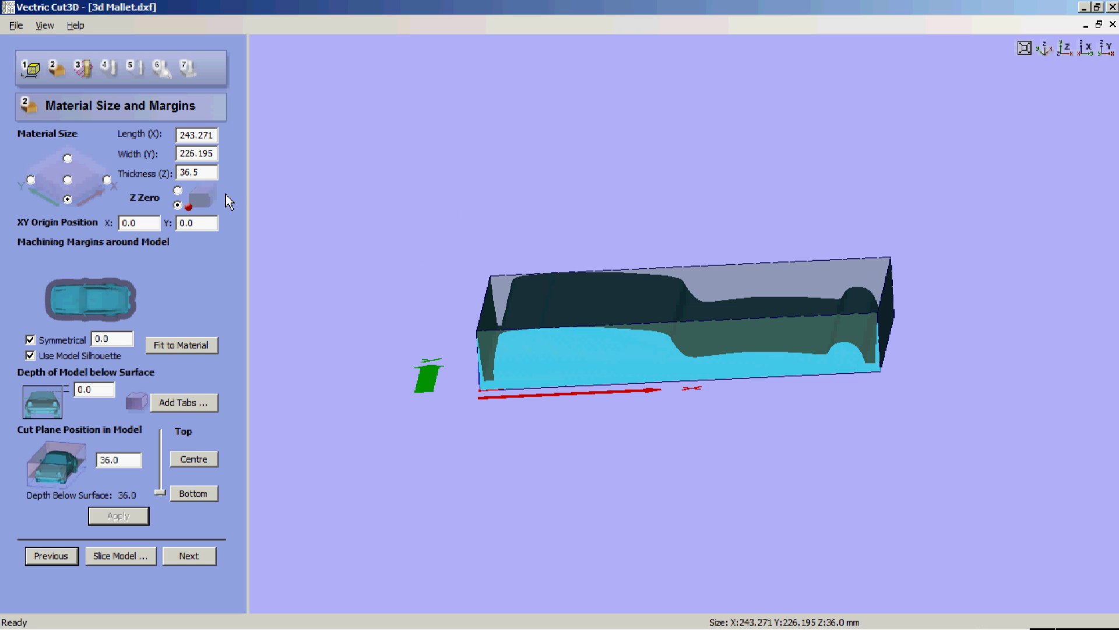
Step: Turn off symmetrical machining margins so each side of the model has its own margin value
left_click(30, 340)
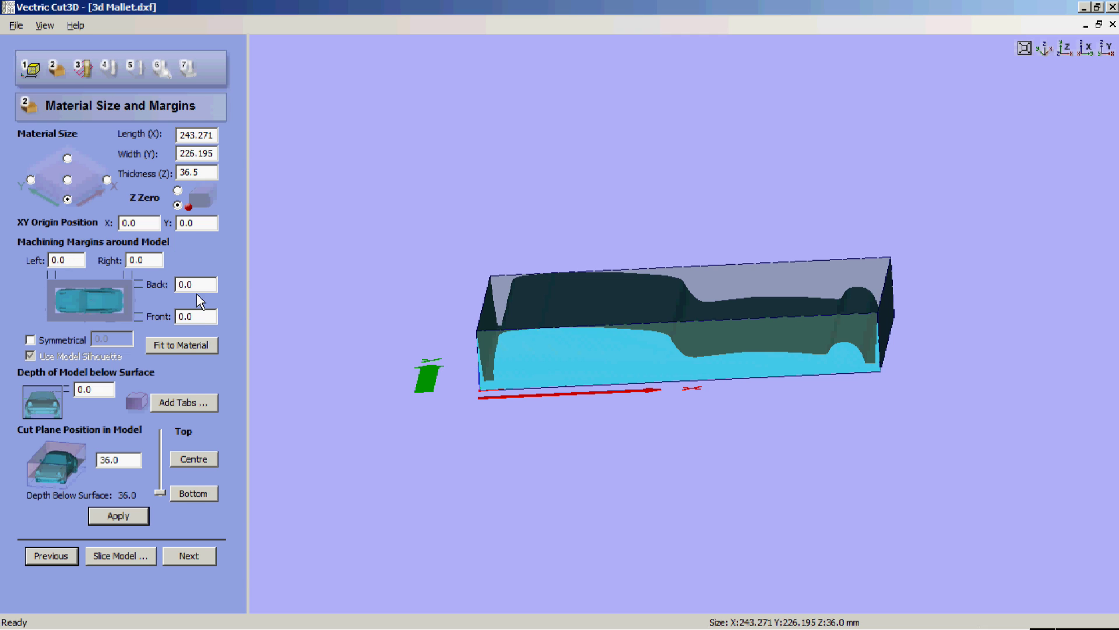
left_click_drag(663, 281, 666, 324)
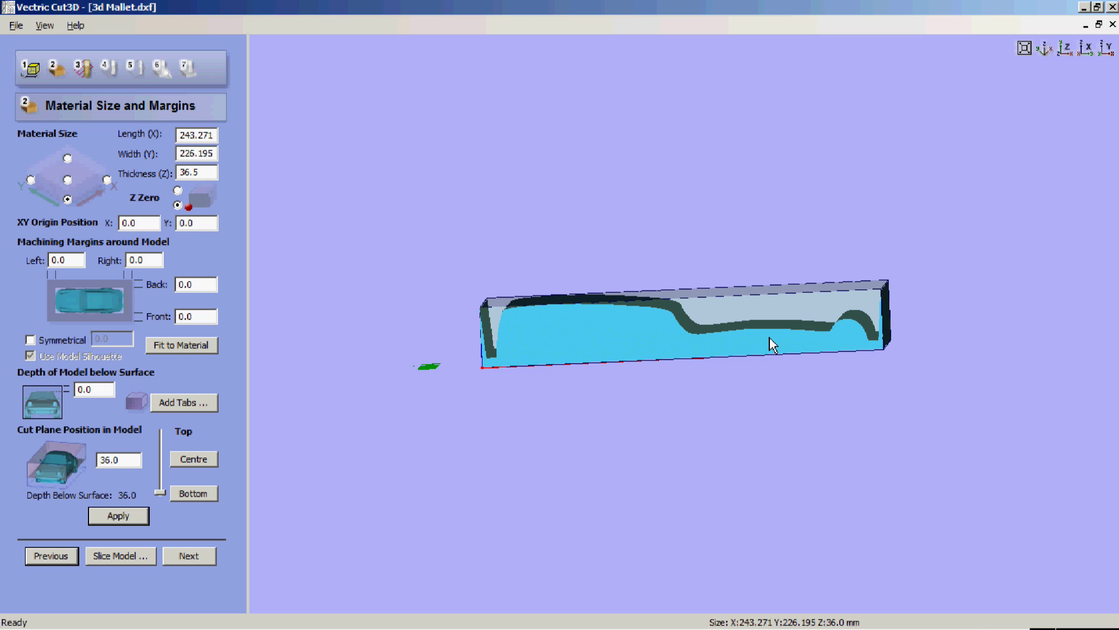
left_click_drag(770, 338, 771, 352)
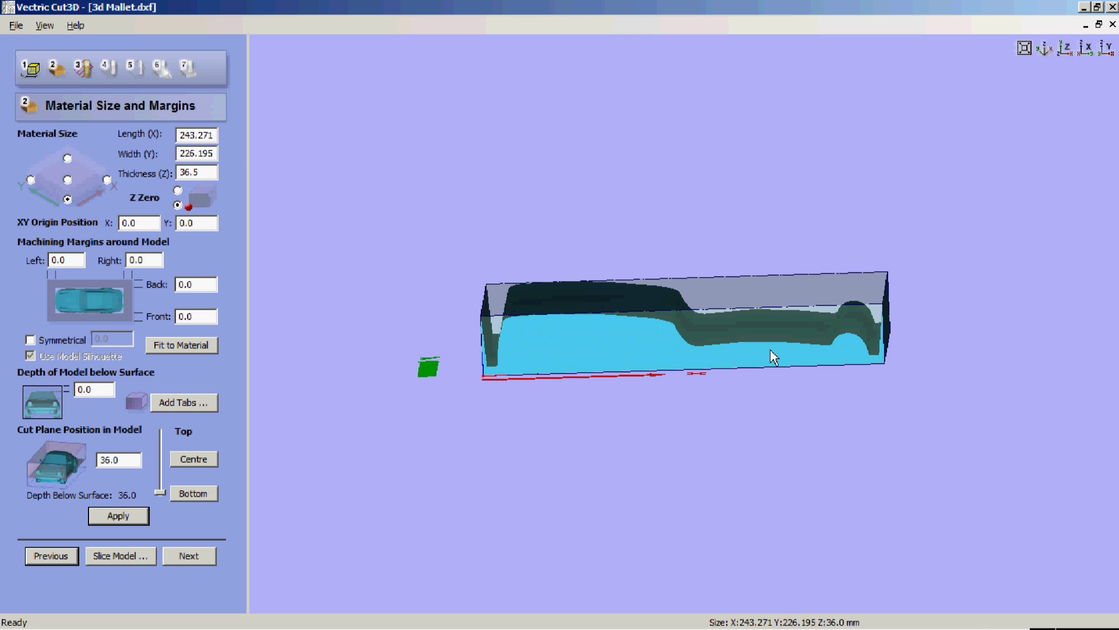
left_click_drag(879, 263, 886, 270)
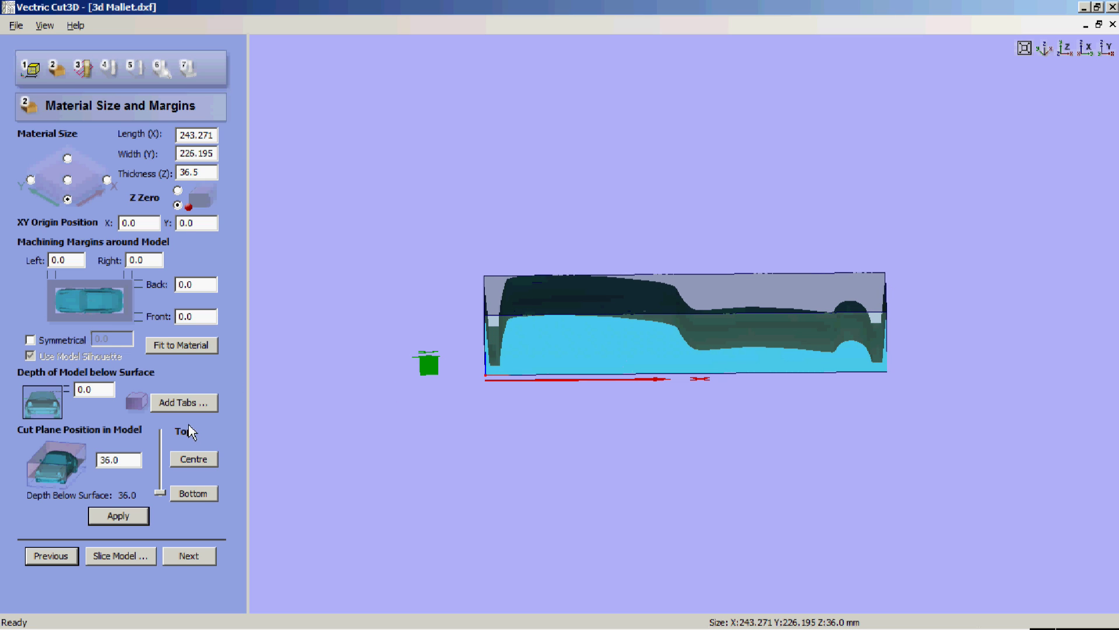
Step: Set the model's depth below the surface to 0.5 mm with the cut plane at the bottom, apply it, and proceed to roughing
left_click_drag(89, 393, 103, 389)
type("5")
left_click(191, 494)
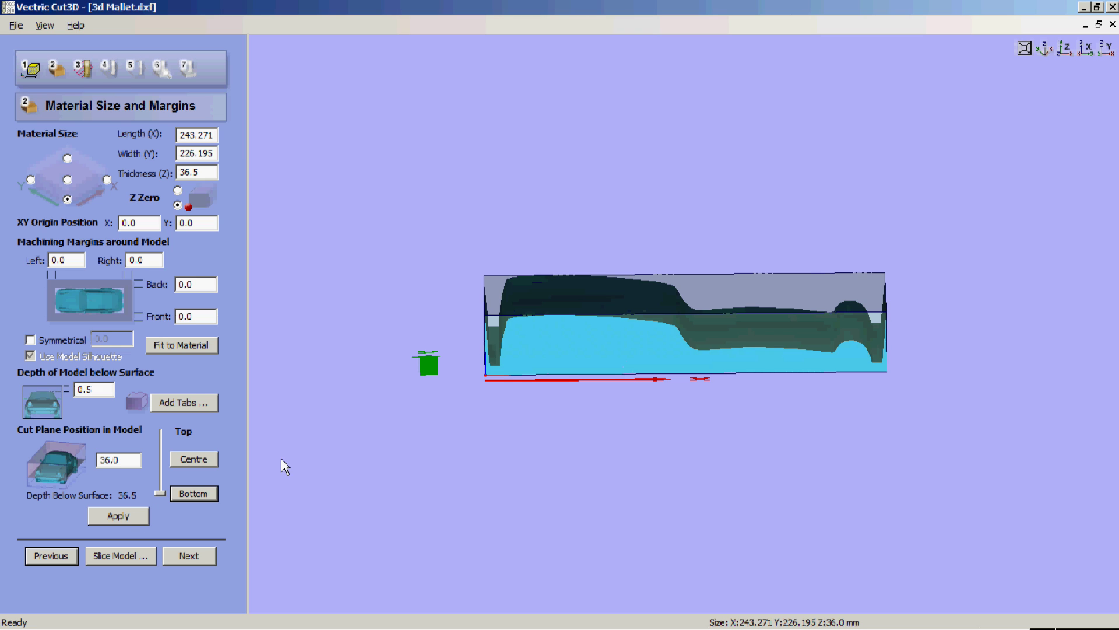
left_click(123, 519)
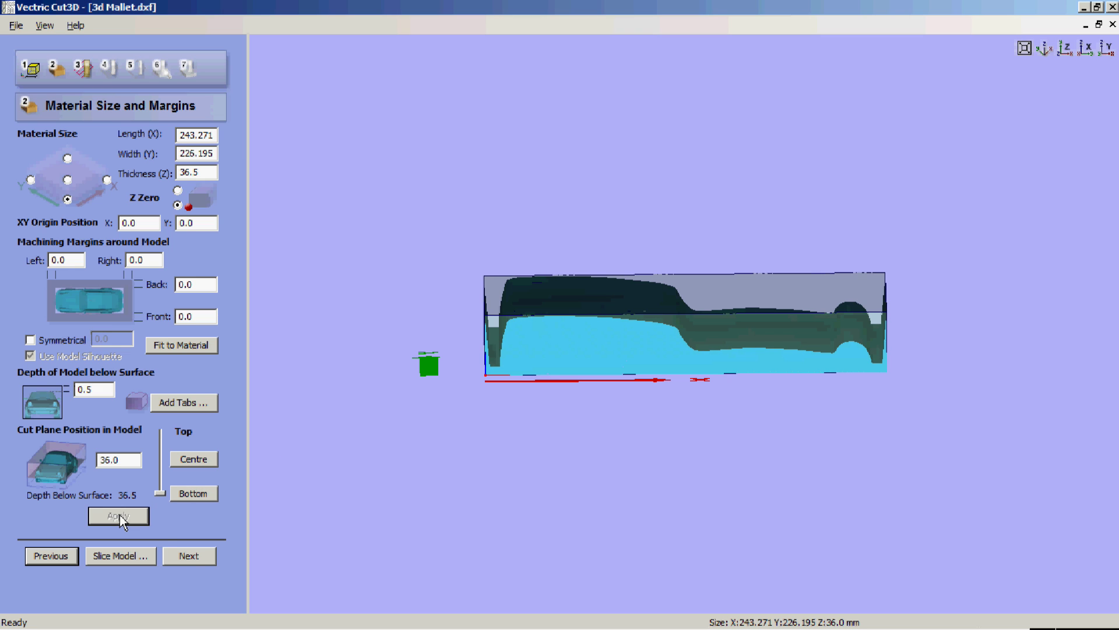
left_click(191, 556)
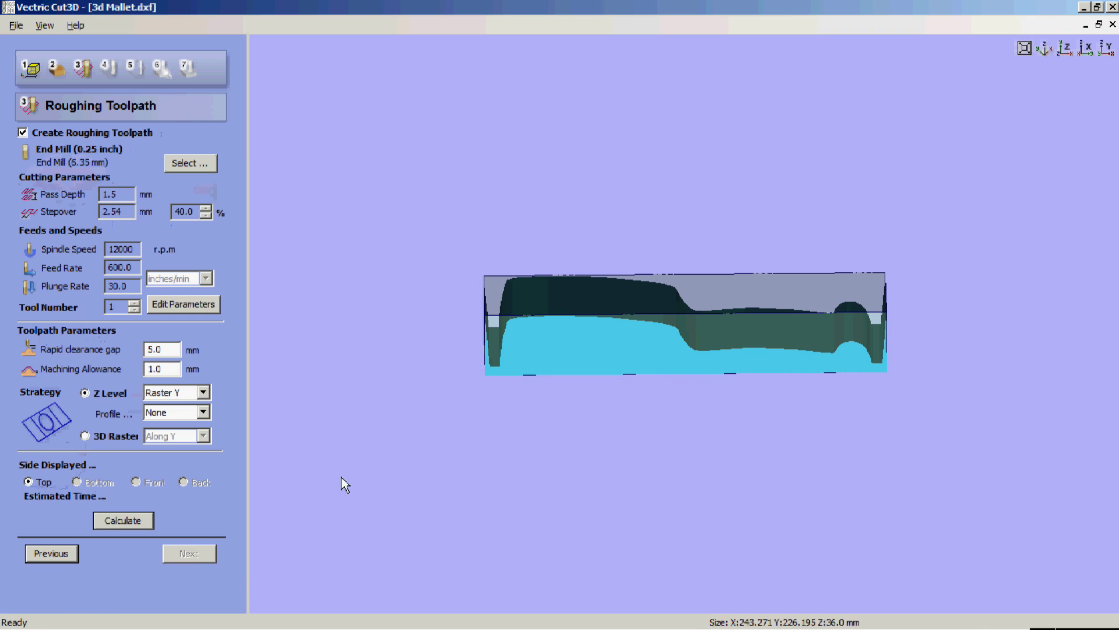
Step: Calculate the roughing toolpath using the Z Level Raster Y strategy with Profile set to None, and proceed to the finishing toolpath
left_click_drag(579, 315, 604, 337)
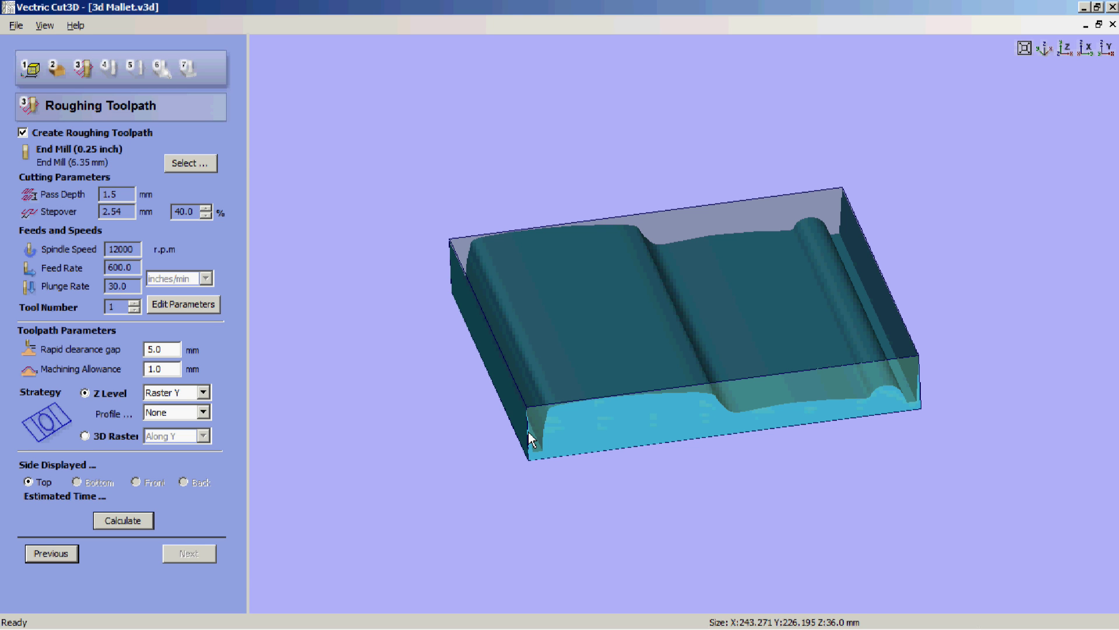
left_click_drag(544, 349, 635, 323)
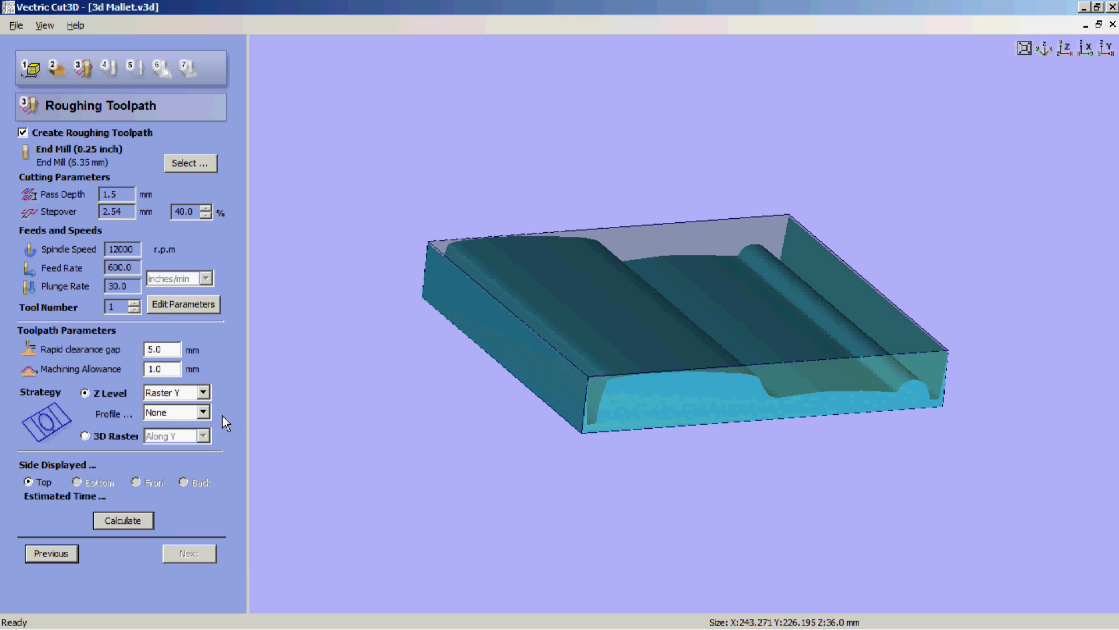
left_click(204, 412)
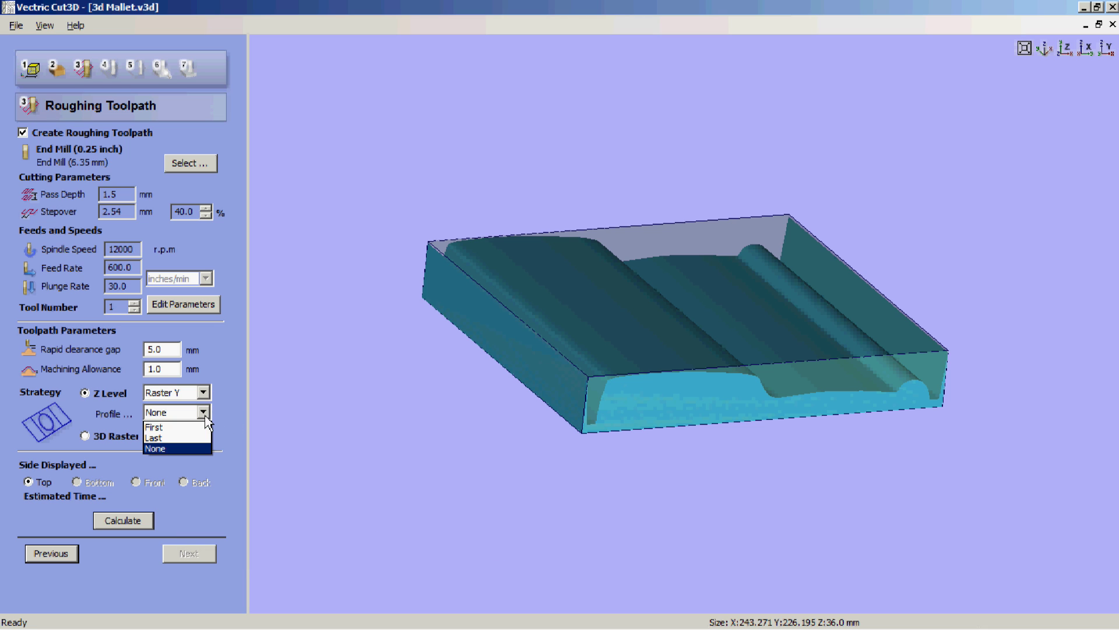
left_click(171, 435)
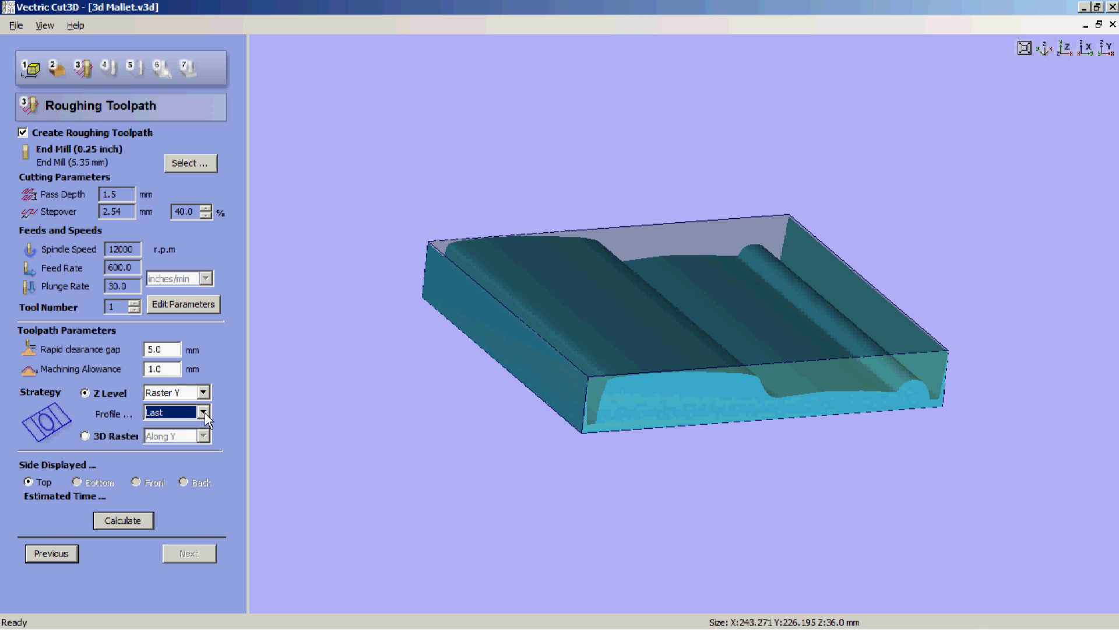
left_click(204, 412)
left_click(190, 447)
left_click(100, 520)
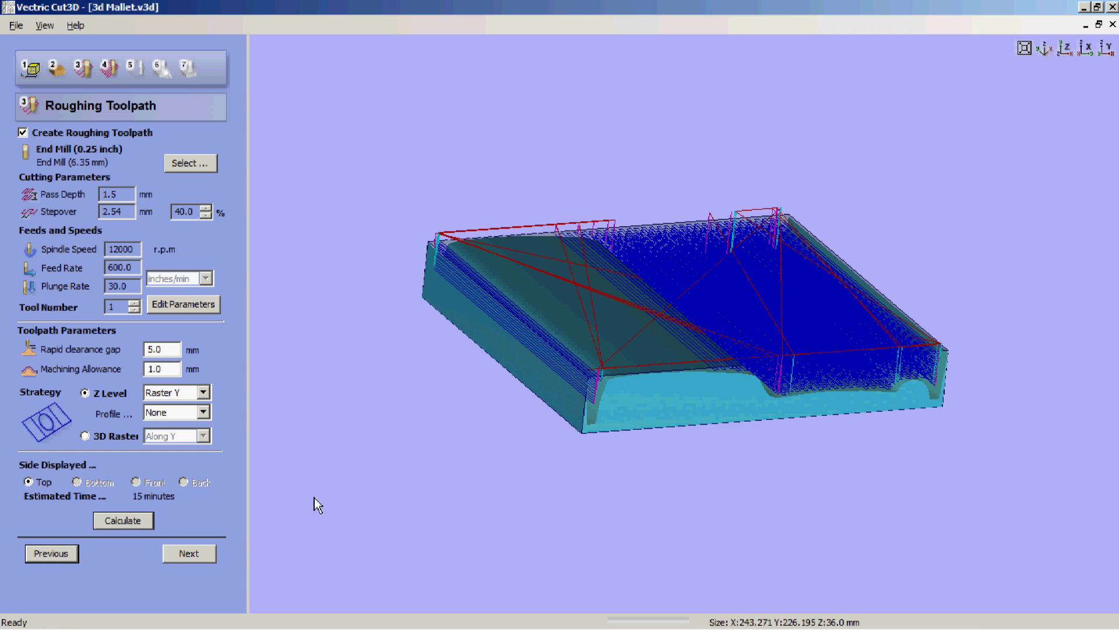
left_click(201, 554)
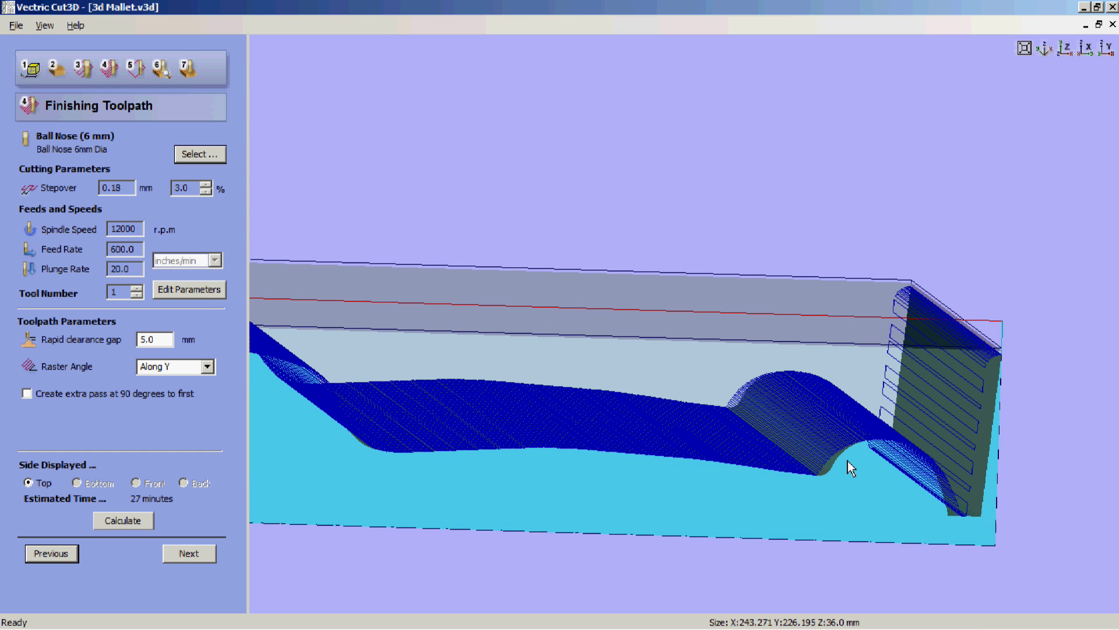
Step: Examine how the finishing toolpath follows the handle's profile, its rounded end and the steep end wall
left_click_drag(848, 460, 895, 425)
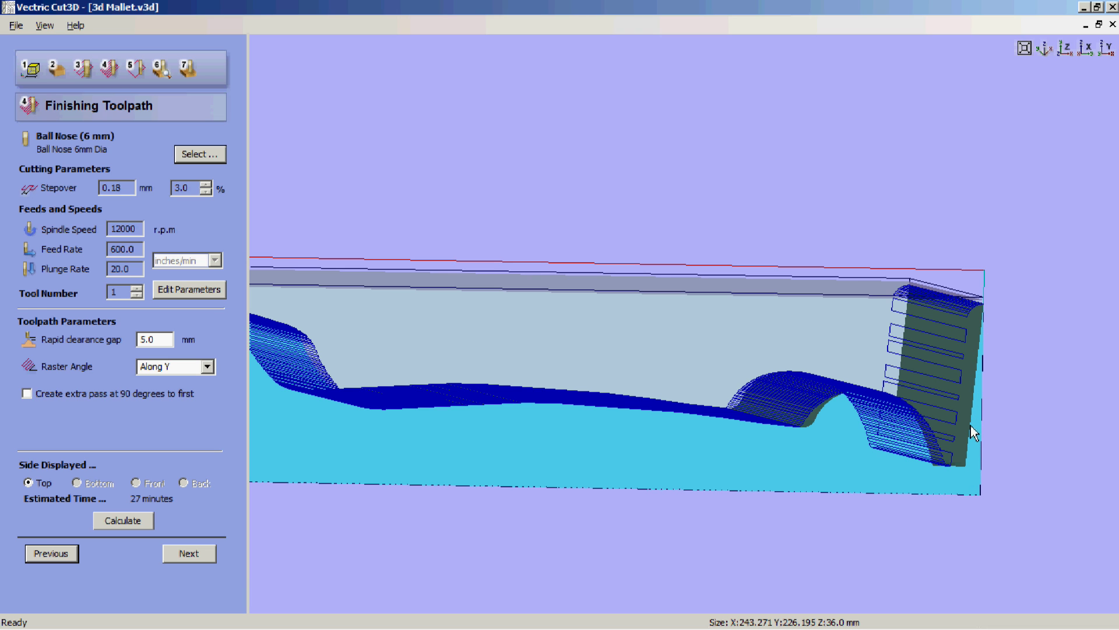
left_click_drag(970, 472, 932, 472)
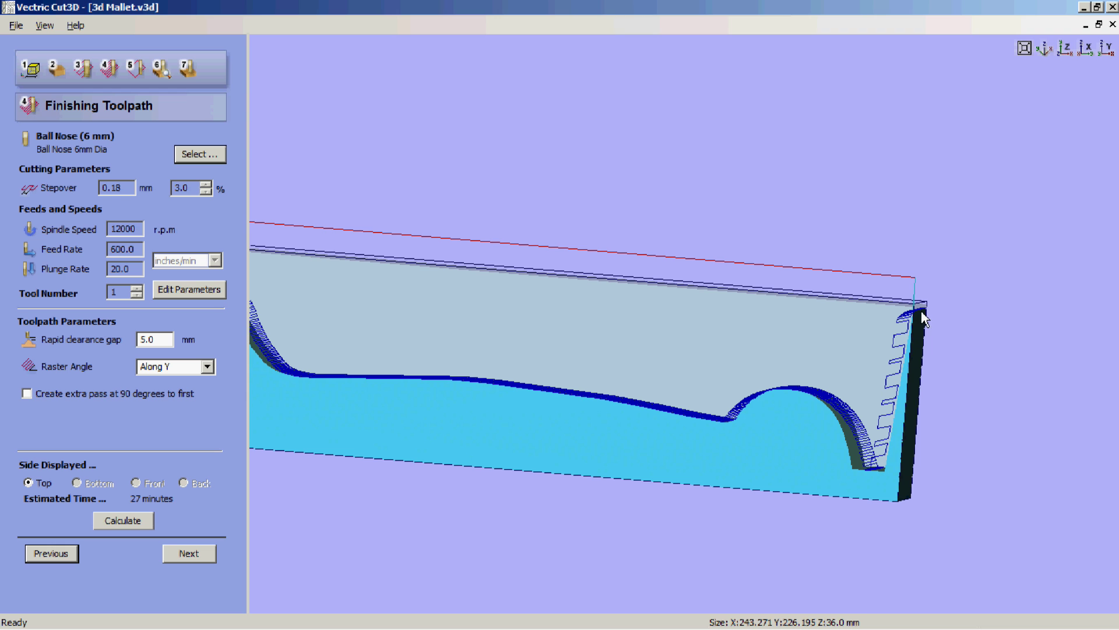
left_click_drag(875, 466, 892, 470)
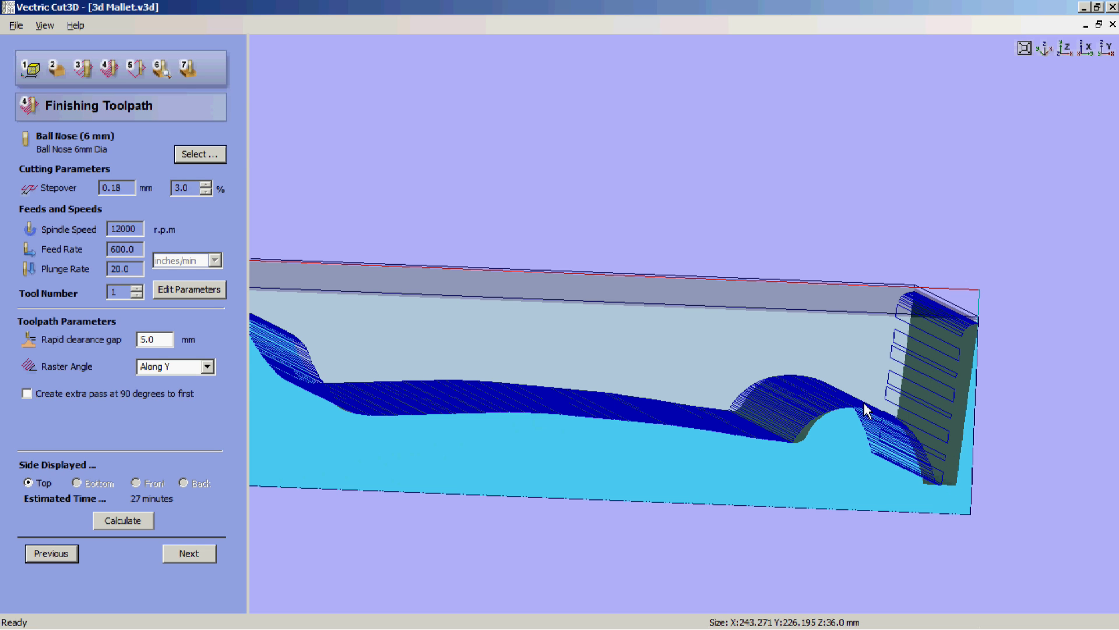
left_click_drag(859, 446, 844, 442)
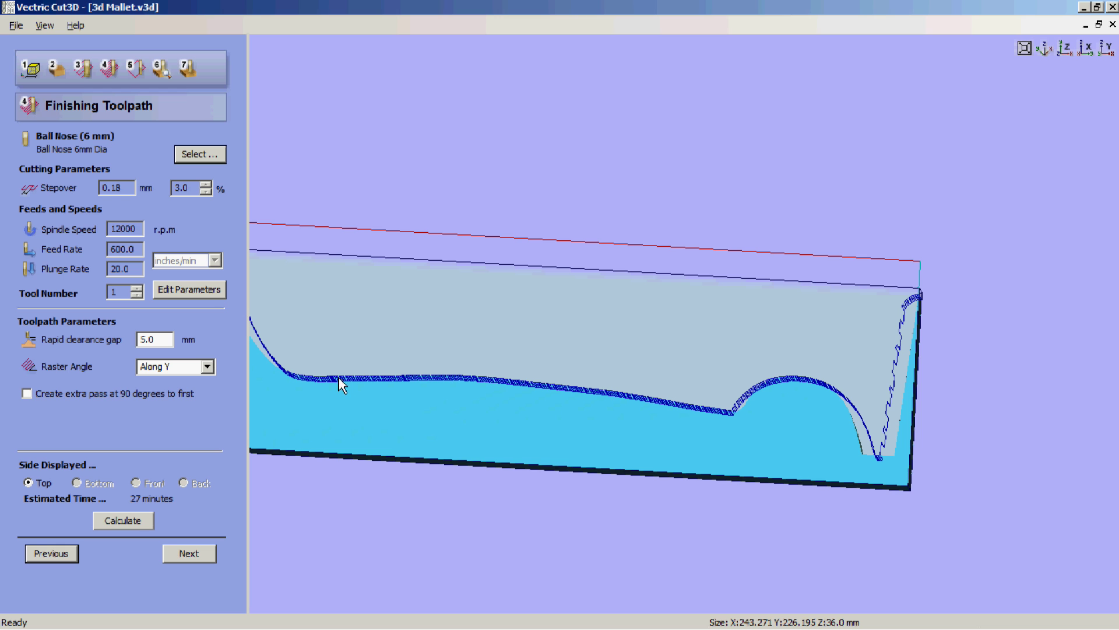
left_click_drag(617, 411, 576, 438)
left_click_drag(830, 422, 830, 421)
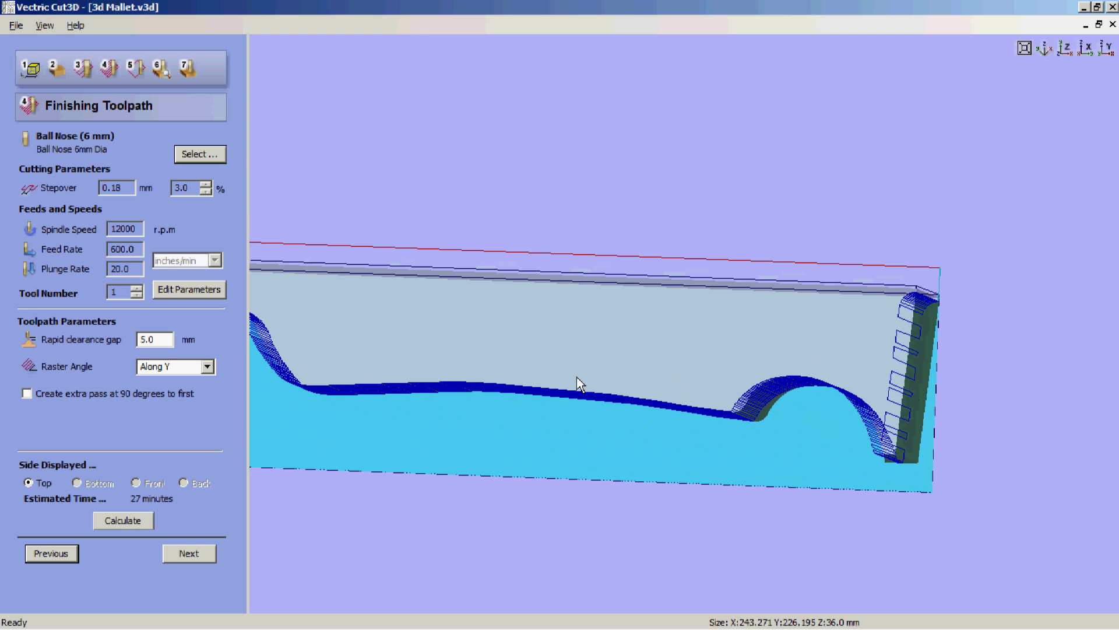
Step: Proceed past the cut-out and preview stages to saving the toolpaths, without creating a cut-out toolpath
left_click(178, 553)
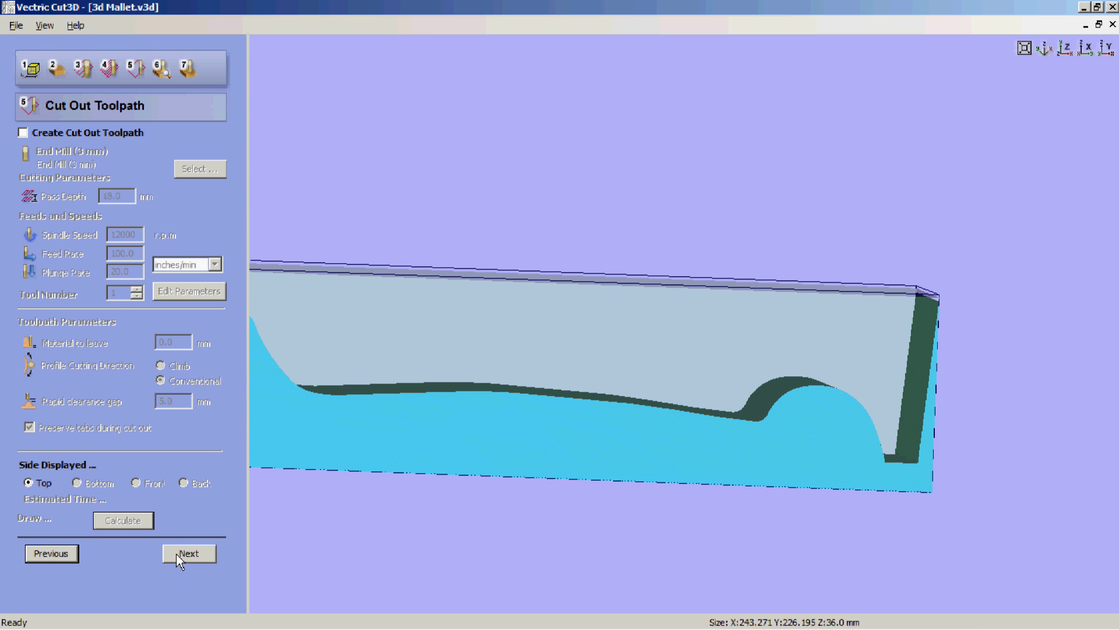
left_click(179, 554)
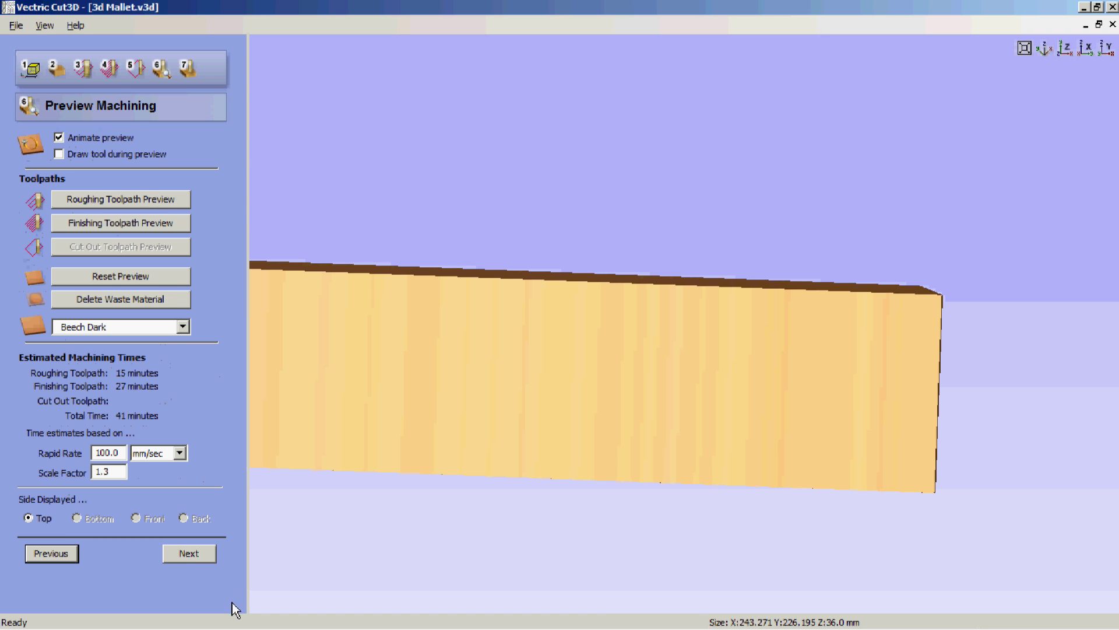
left_click(193, 553)
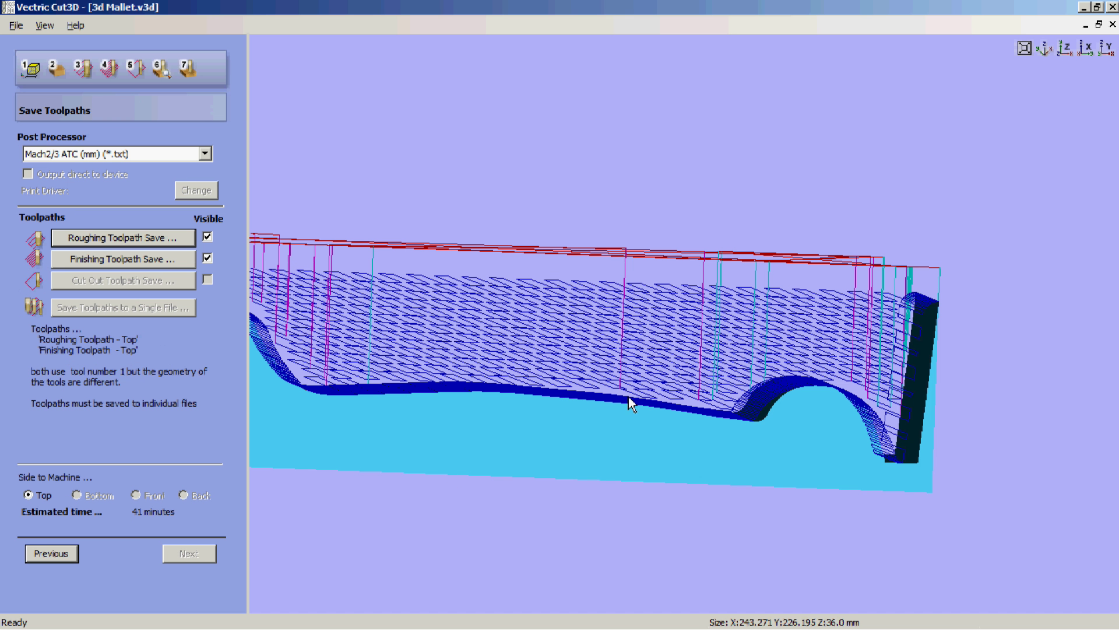
left_click_drag(655, 406, 850, 354)
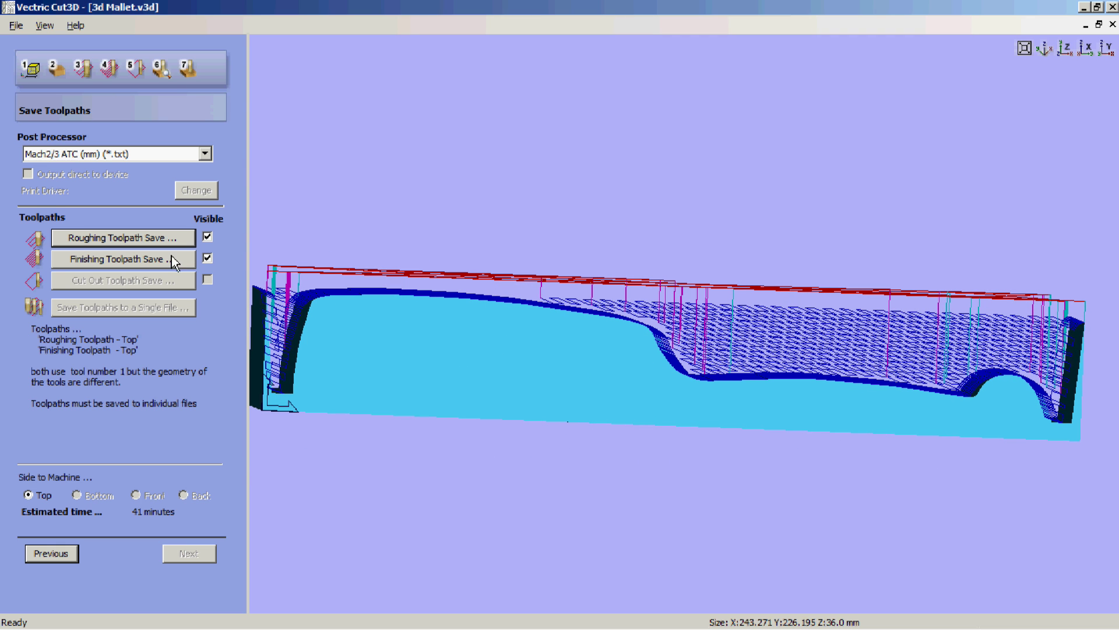
Step: Save the roughing toolpath as Roughing Toolpath - Top.txt in the Wood carvers mallet folder, replacing the existing file
left_click(94, 239)
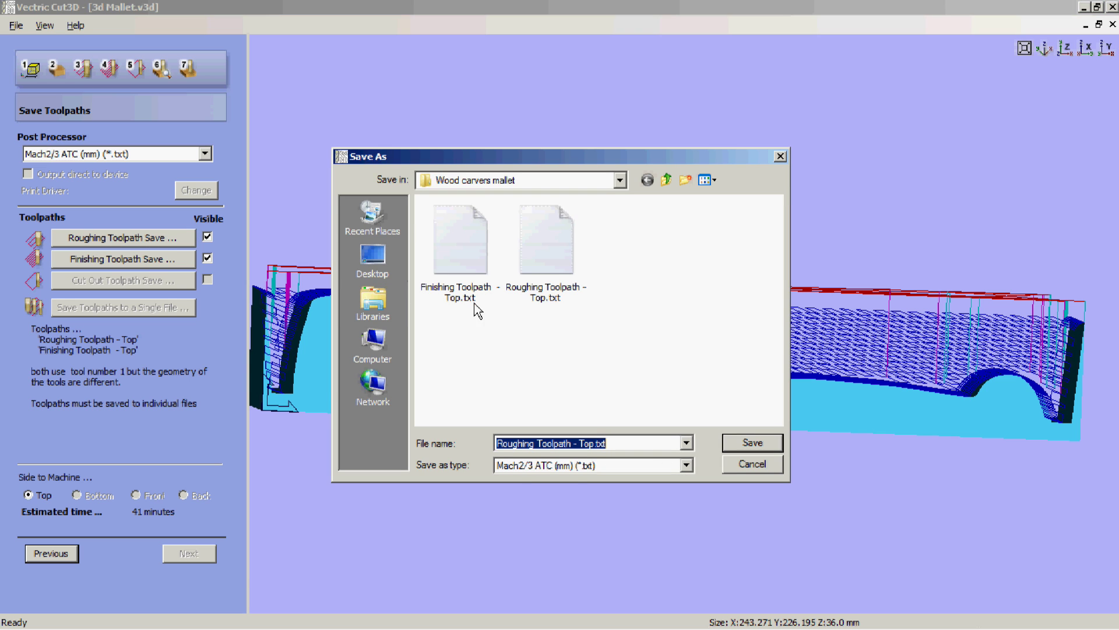
left_click(548, 252)
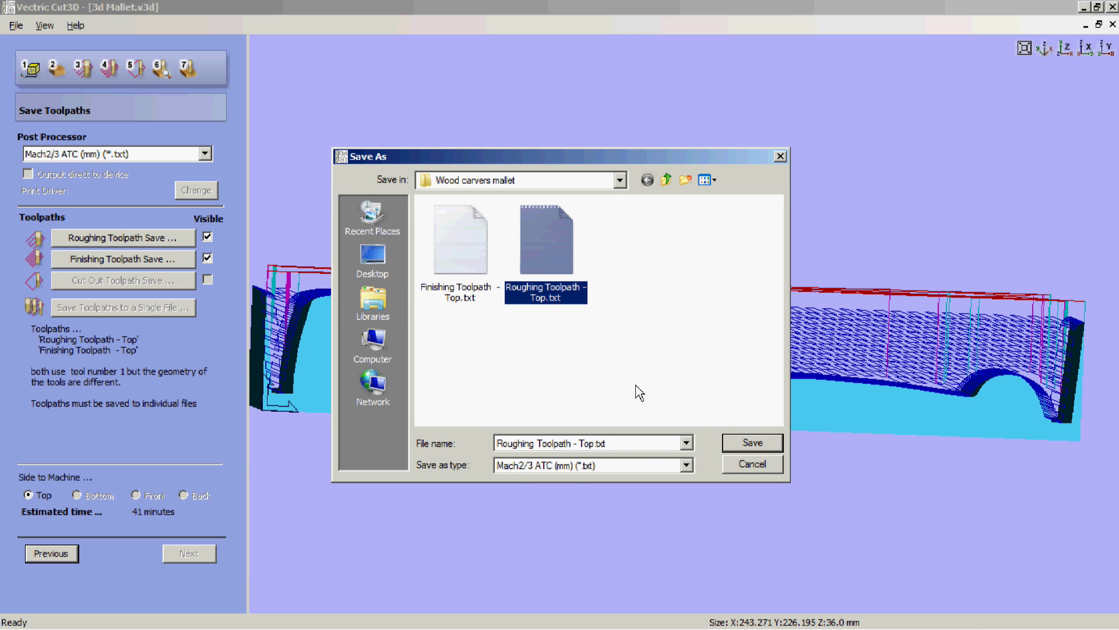
left_click(752, 443)
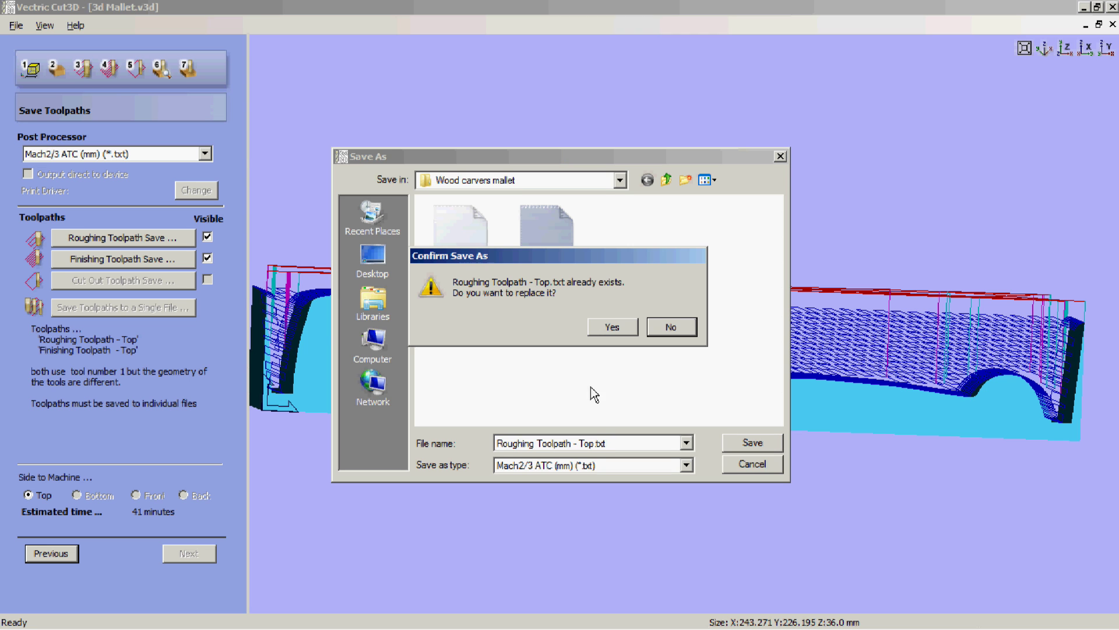
left_click(610, 325)
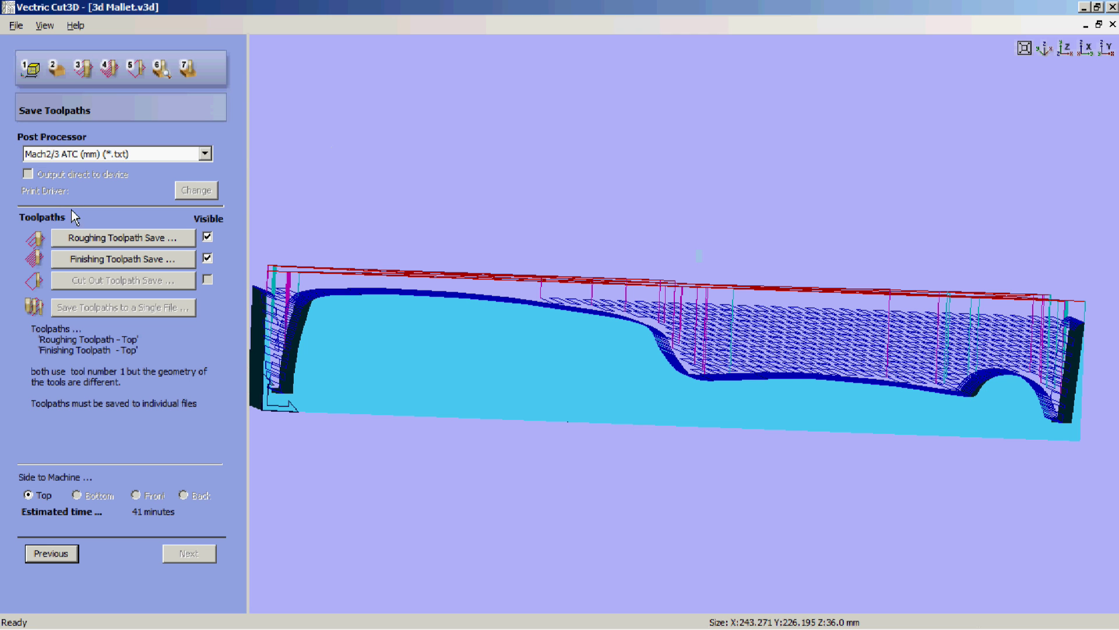
Step: Save the finishing toolpath as Finishing Toolpath - Top.txt in the same folder, overwriting the existing file
left_click(105, 259)
left_click(465, 261)
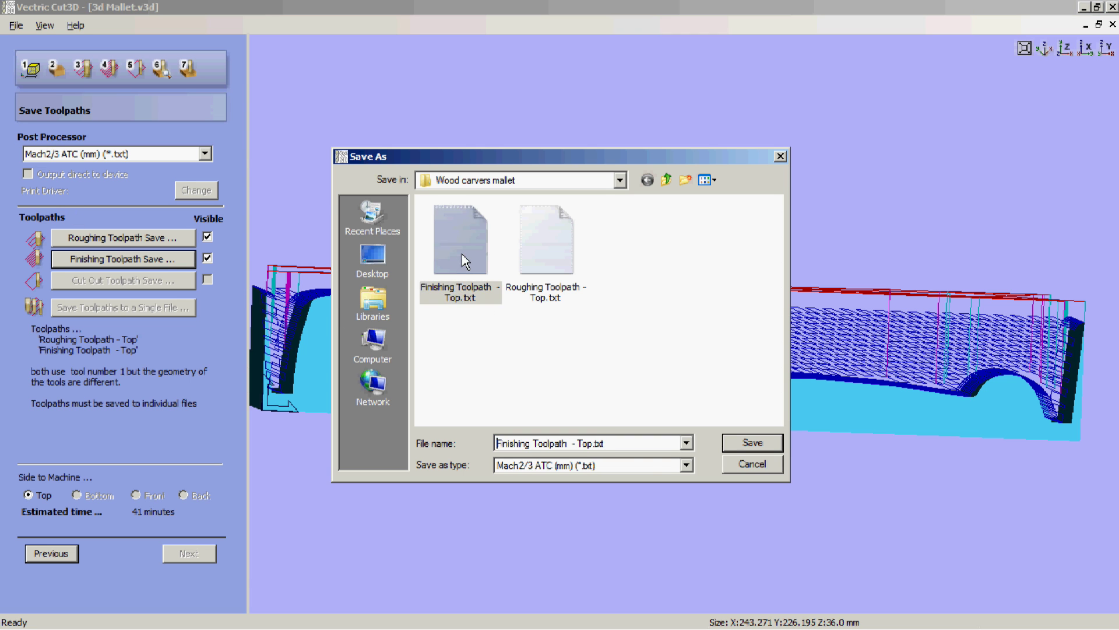
left_click(737, 443)
left_click(617, 331)
left_click_drag(607, 351, 570, 419)
left_click_drag(760, 414, 727, 347)
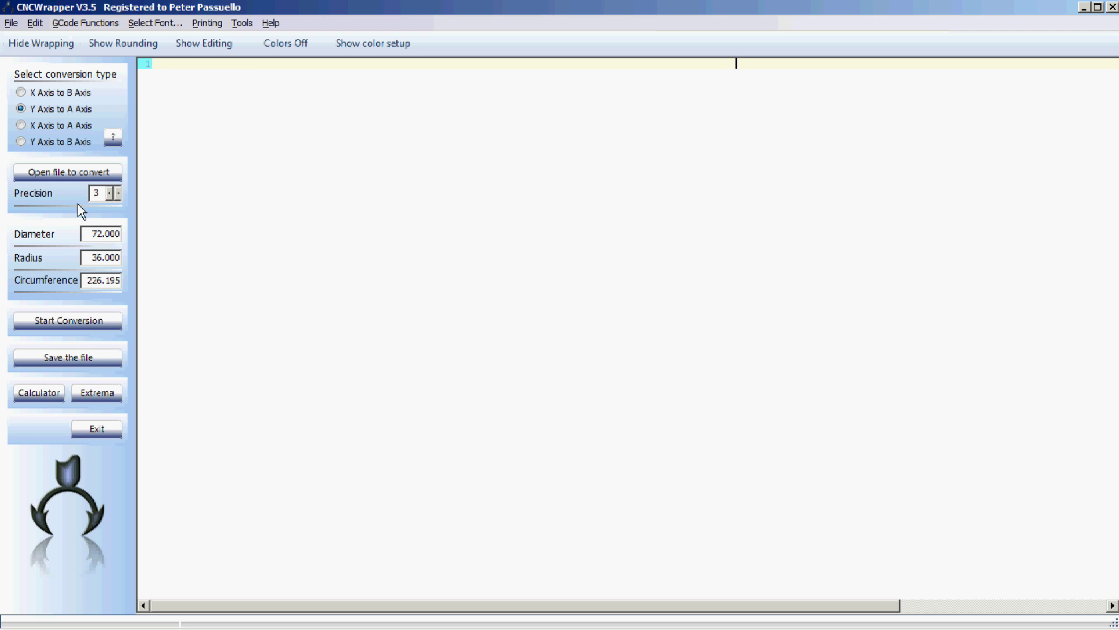
Step: In CNCWrapper, clear the diameter value and open Roughing Toolpath - Top.txt for conversion, dismissing the error
left_click(99, 233)
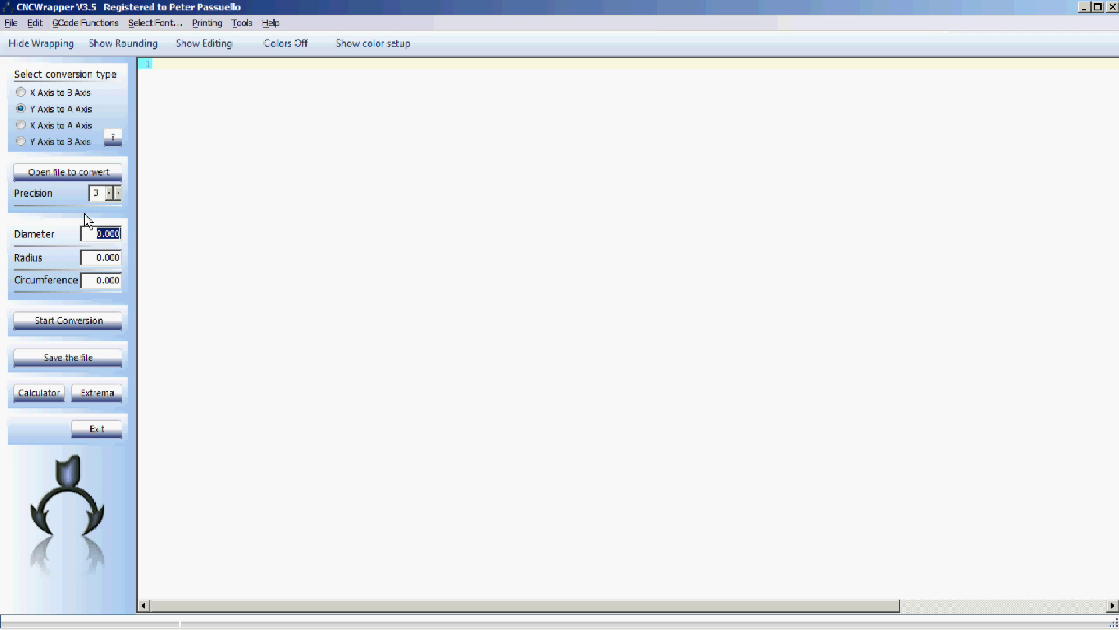
left_click(61, 176)
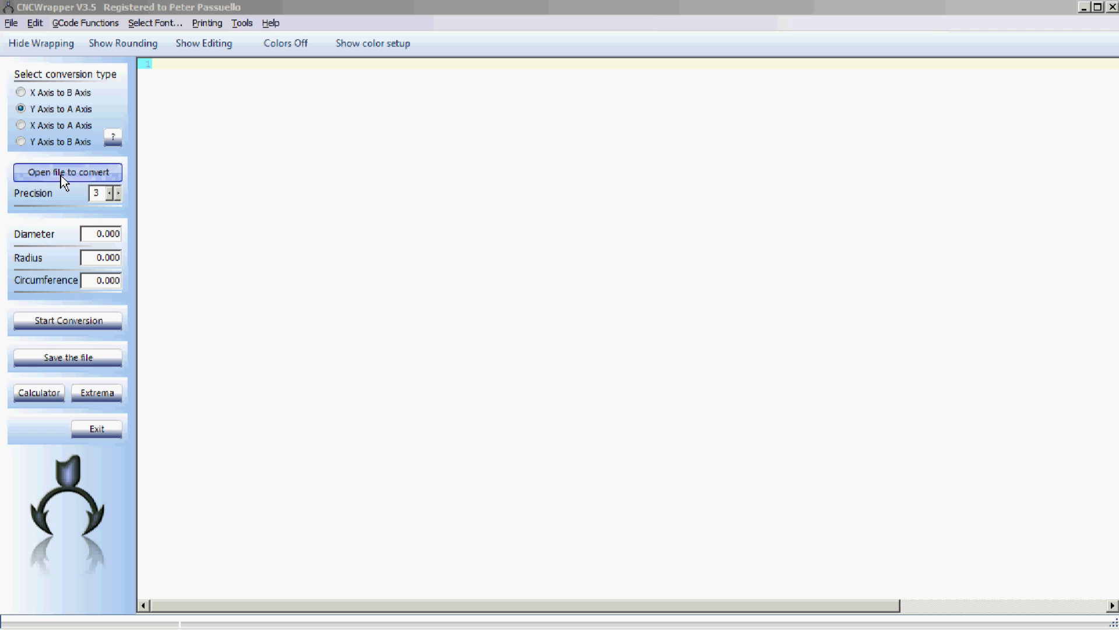
left_click(553, 195)
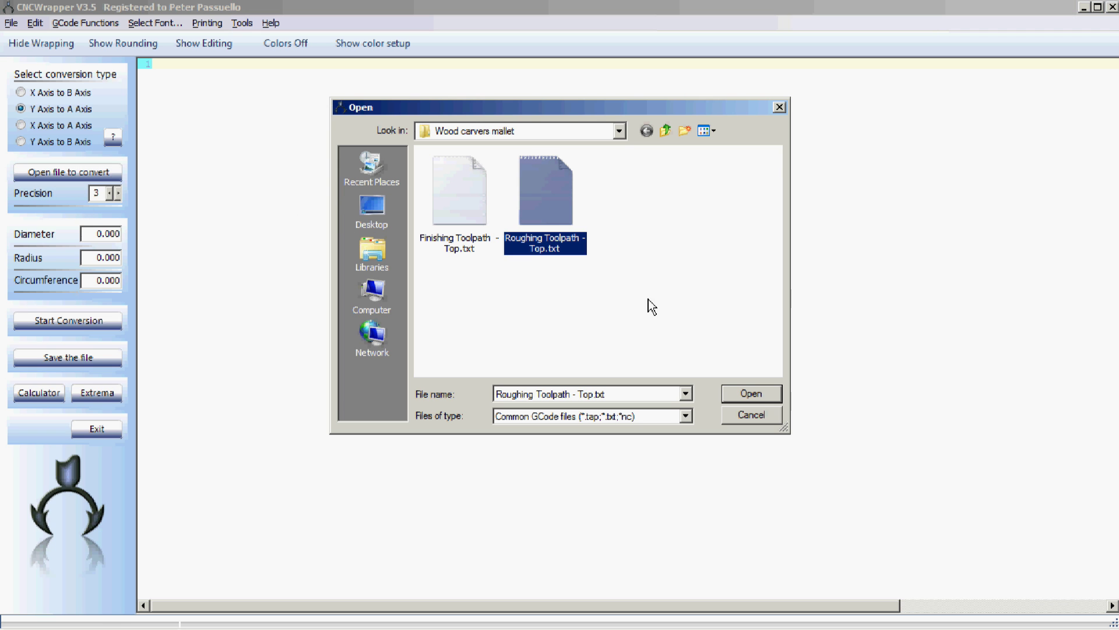
left_click(750, 393)
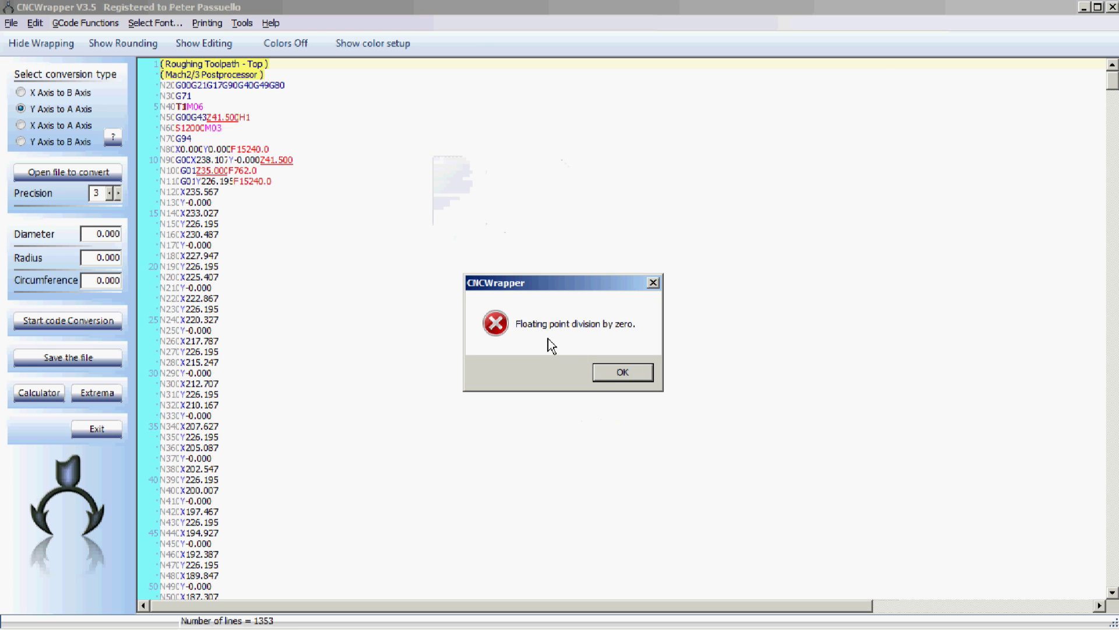
left_click(622, 373)
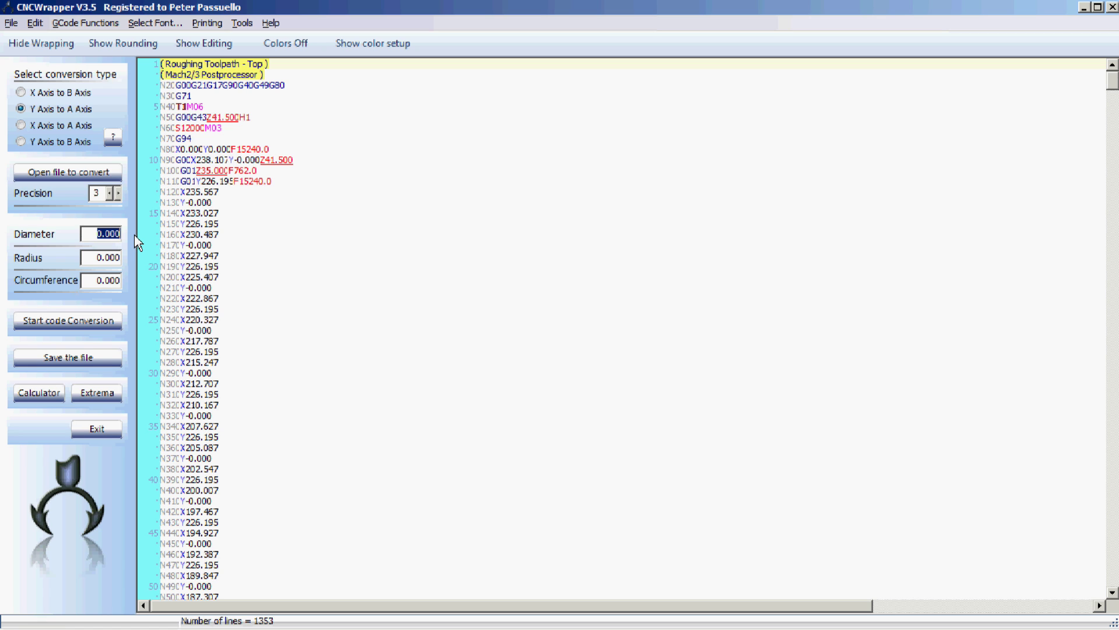
Step: Set the job diameter to 72 mm and convert the roughing code from Y axis to A axis moves
type("72")
left_click(341, 249)
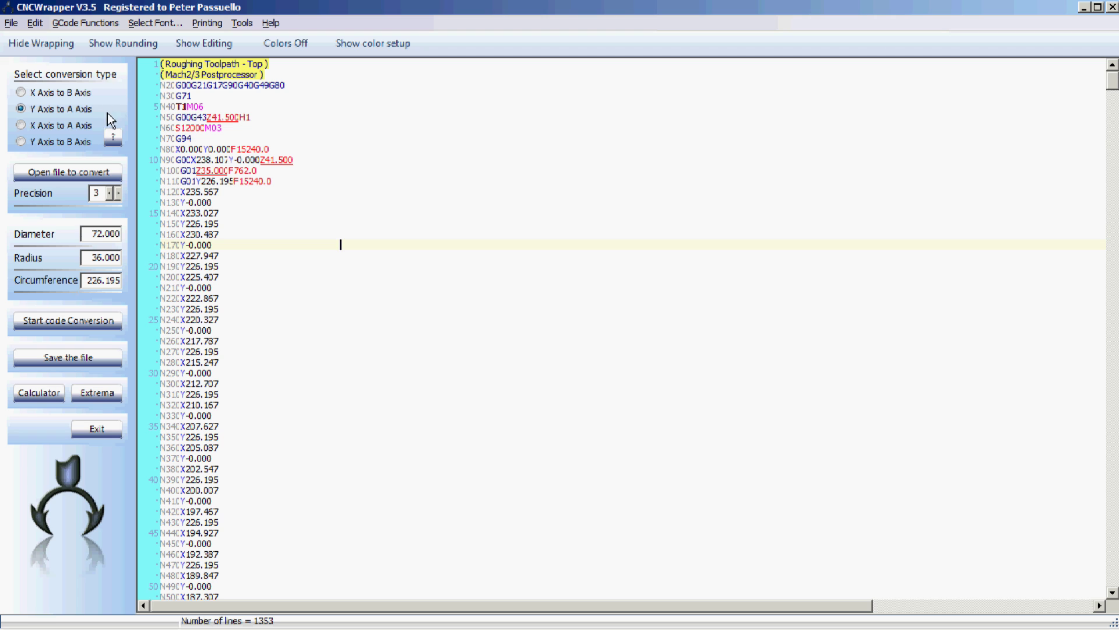
left_click(67, 325)
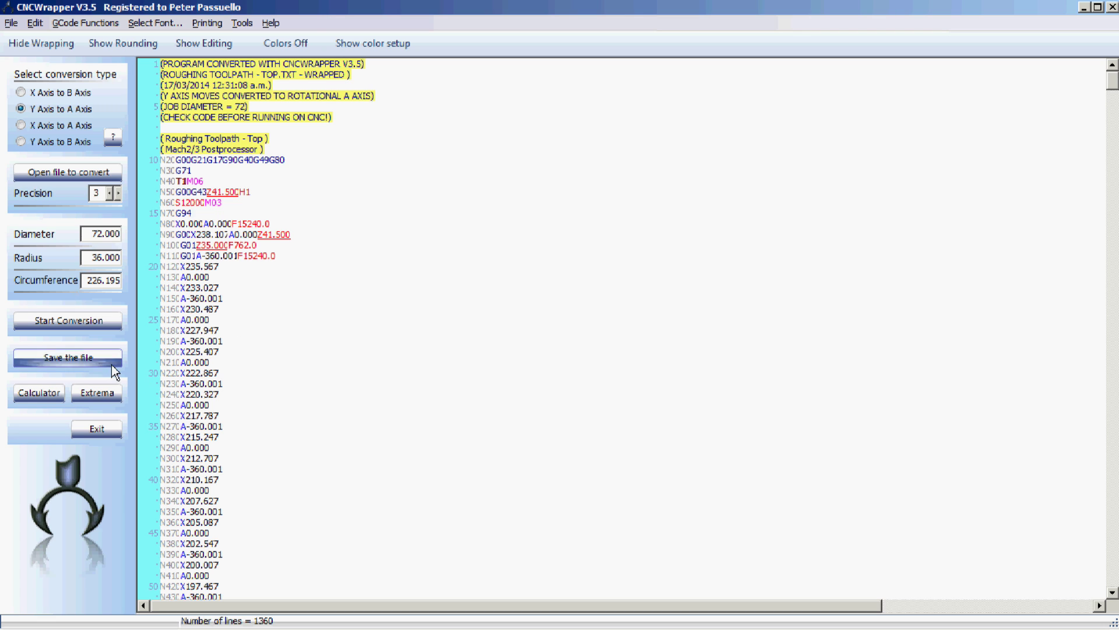
Step: Save the converted code in Text format as Roughing Toolpath - Top - WRAPPED.txt in the Wood carvers mallet folder
left_click(96, 358)
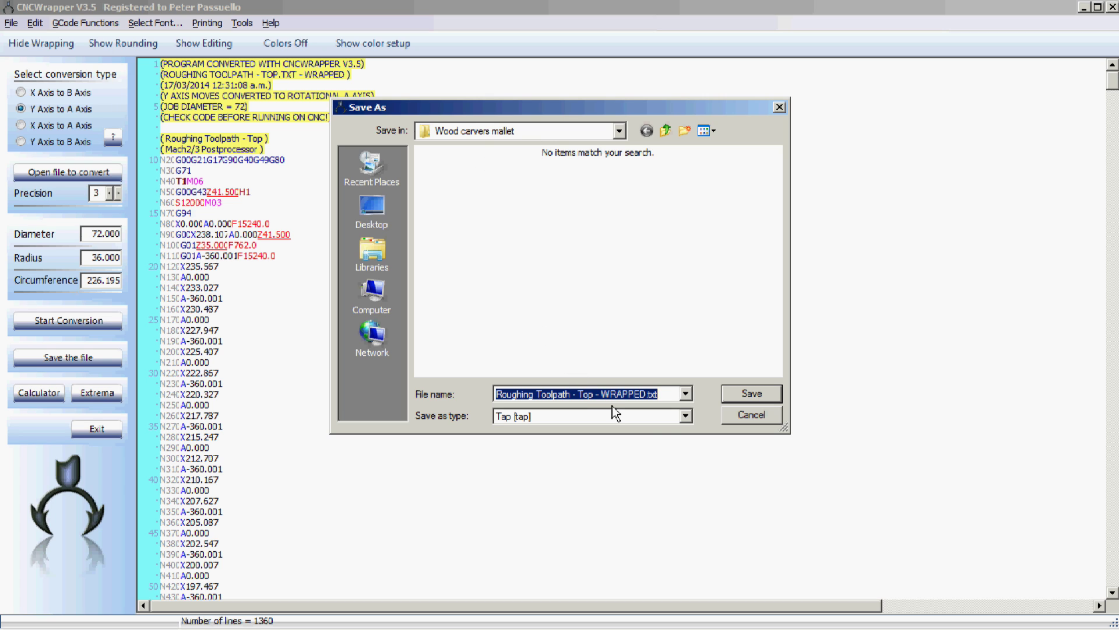
left_click(686, 415)
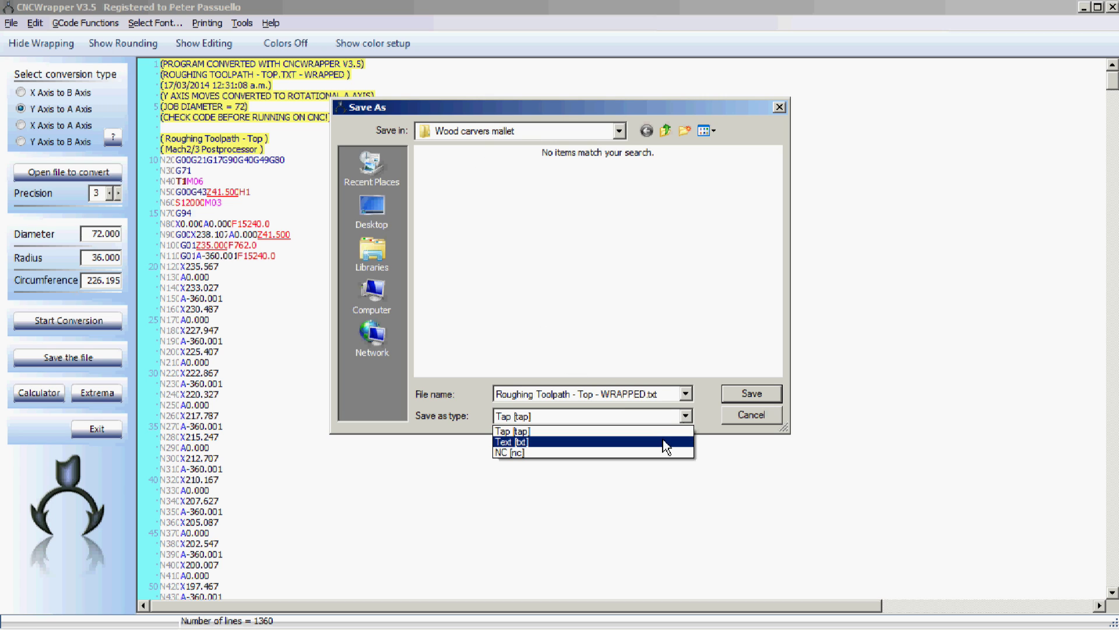
left_click(660, 441)
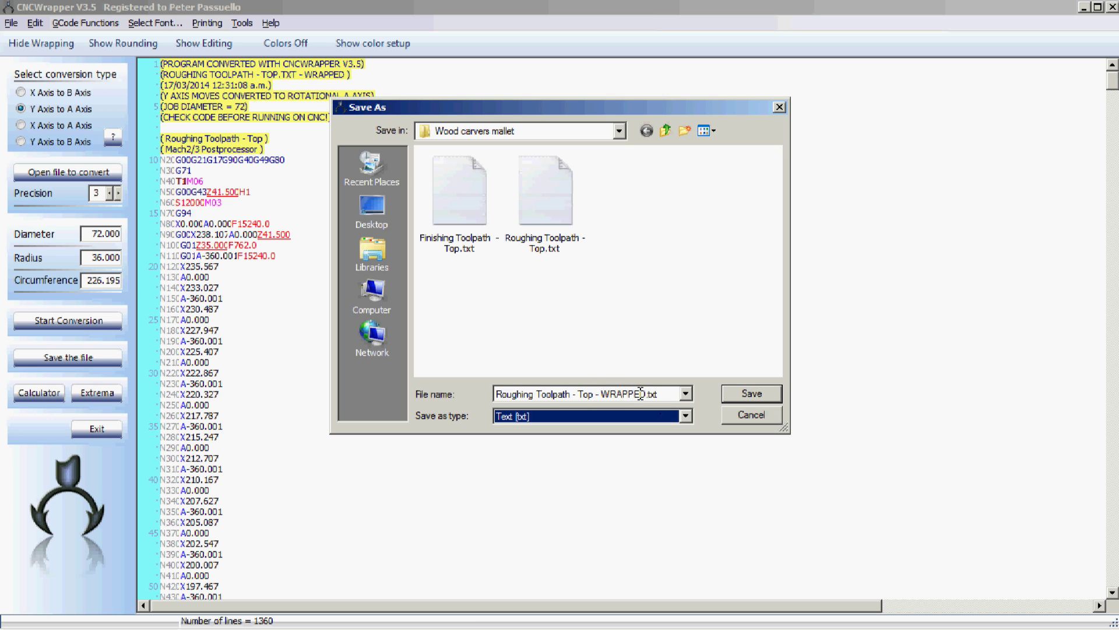
left_click(745, 394)
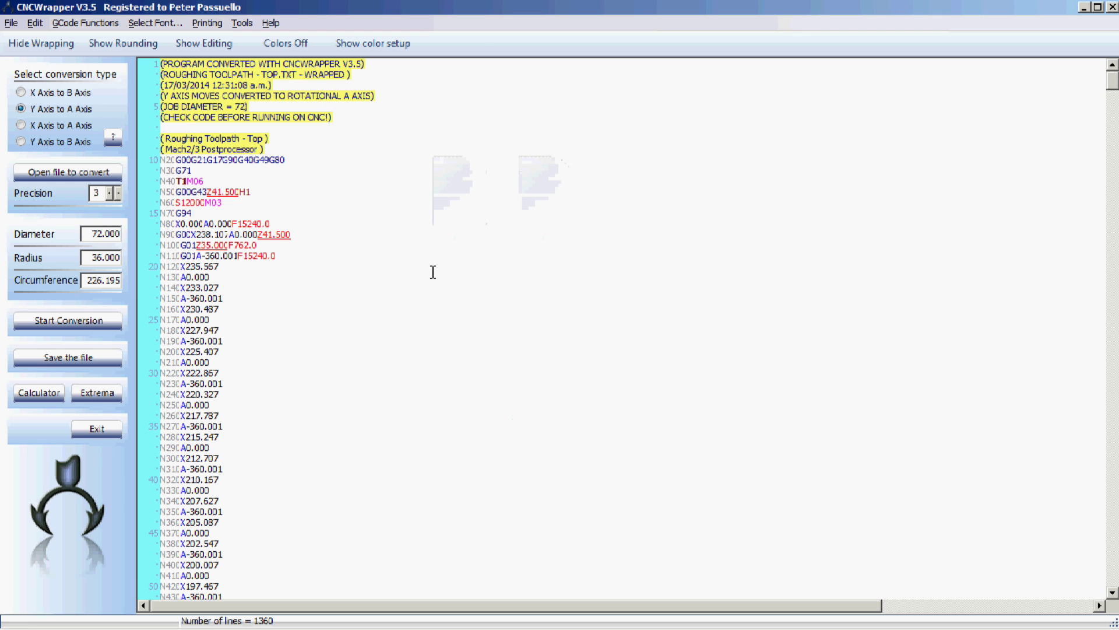
Step: Open Finishing Toolpath - Top.txt from the Wood carvers mallet folder for conversion
left_click(47, 173)
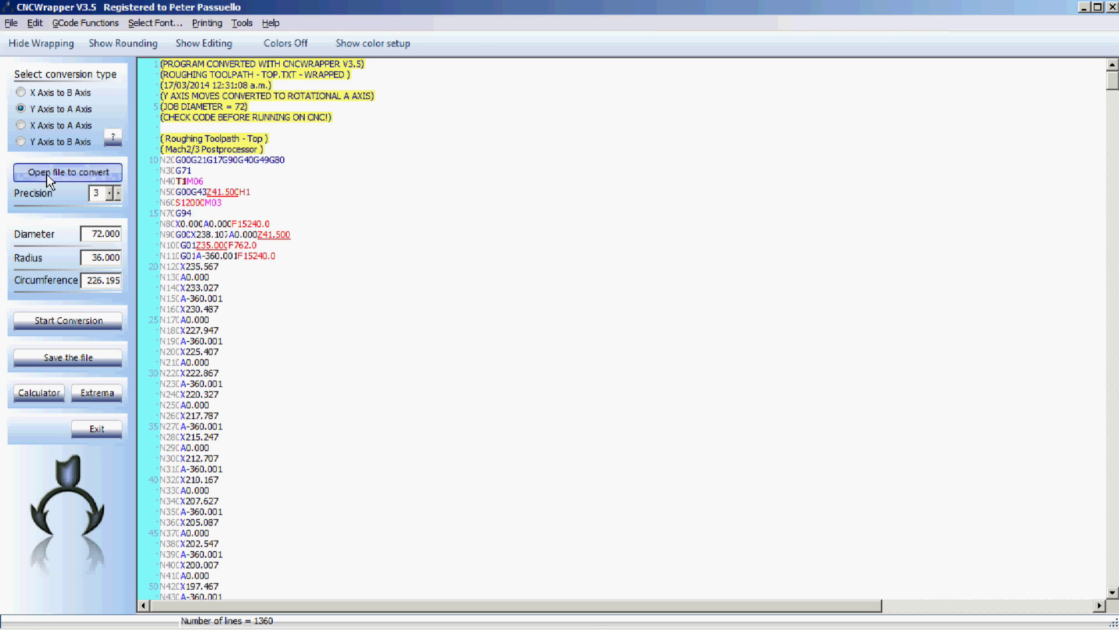
left_click(466, 209)
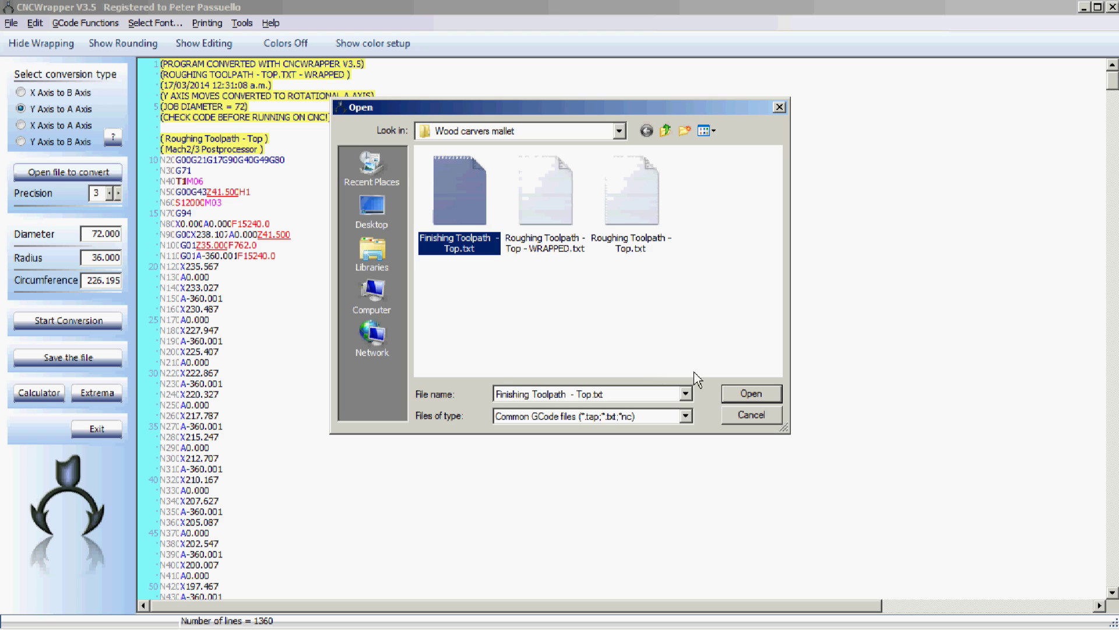
left_click(749, 394)
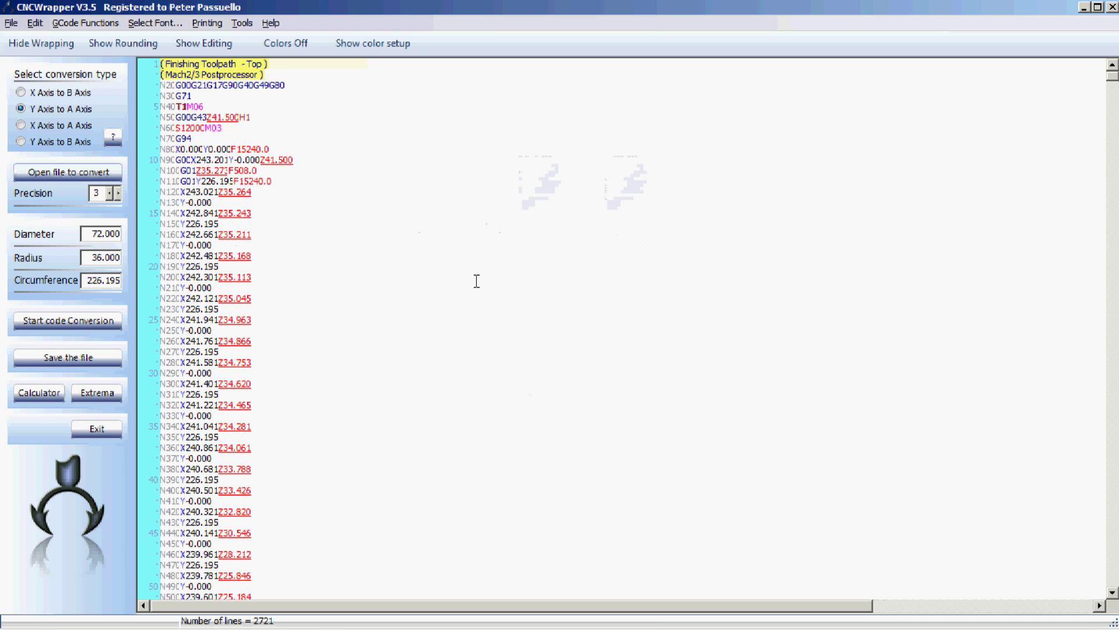
Step: Convert the finishing code from Y axis to A axis moves and save it in Text format as Finishing Toolpath - Top - WRAPPED.txt
left_click(76, 325)
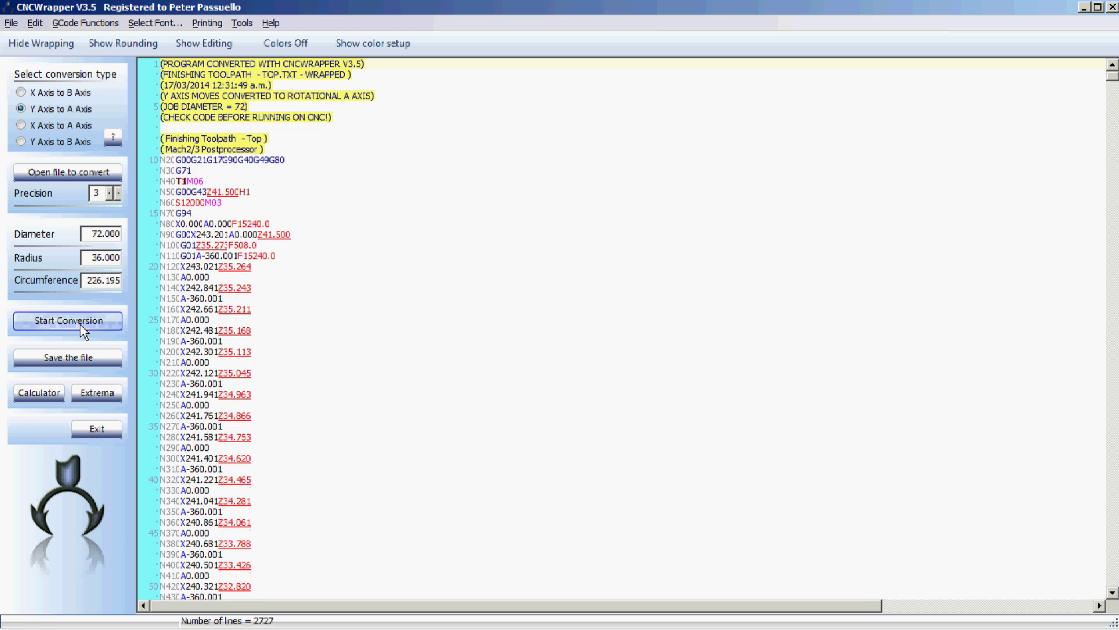
left_click(79, 358)
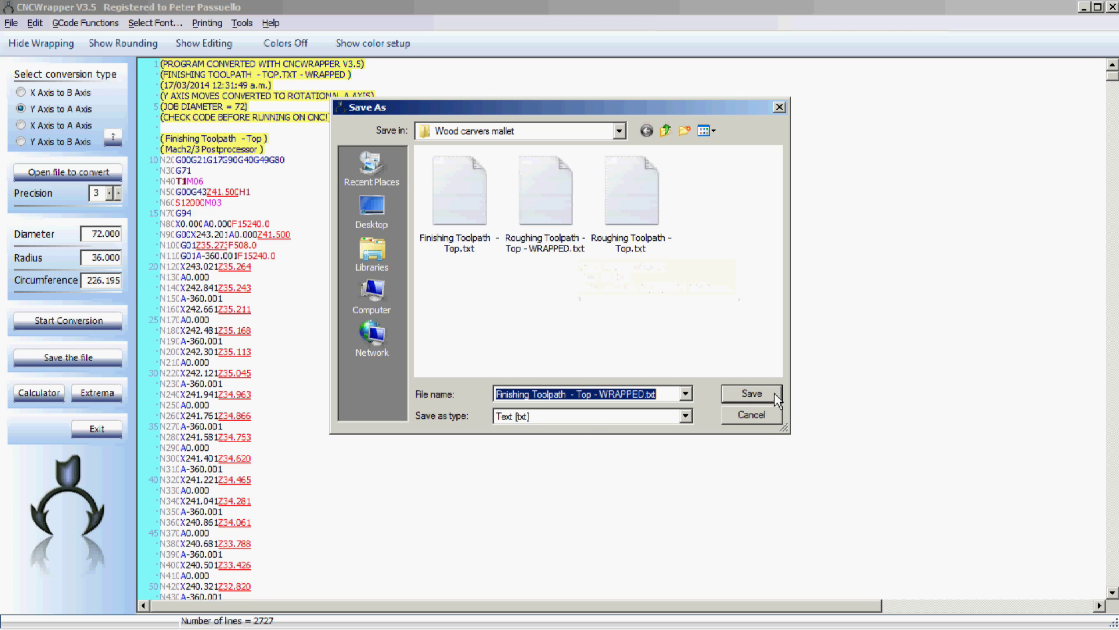
left_click(754, 396)
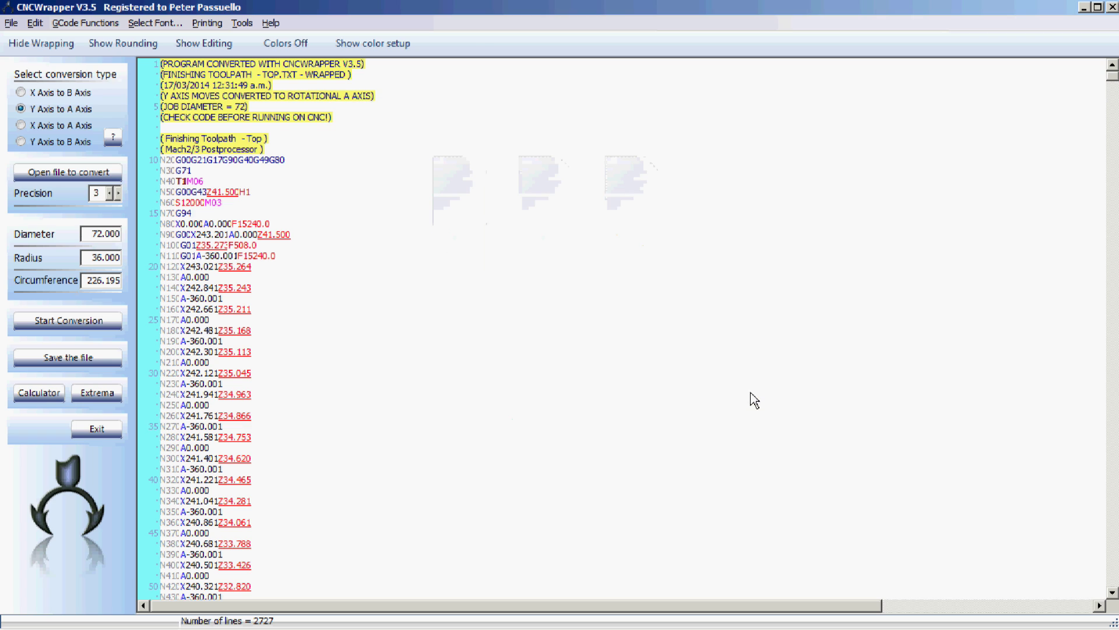